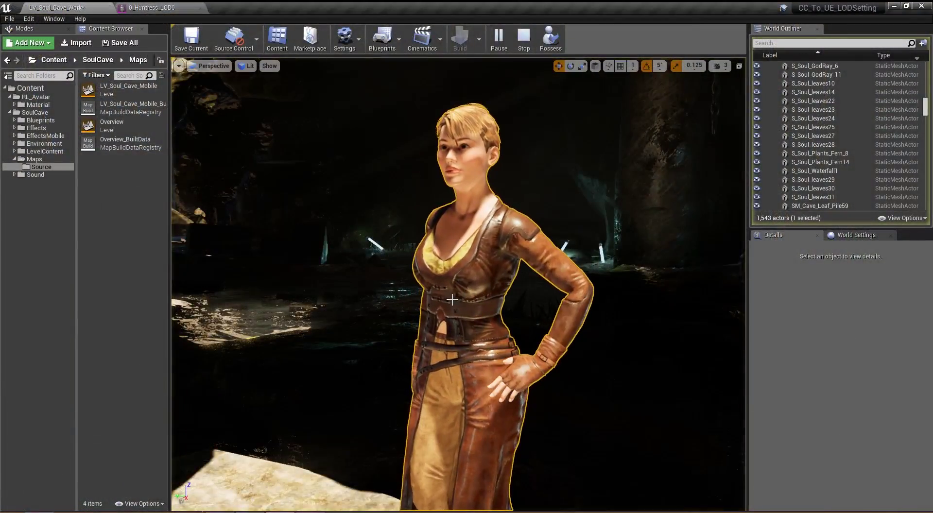
Inspect the huntress character in the cave level from close up out to a far viewing distance.
{"action": "scroll", "coordinate": [452, 300], "scroll_direction": "down", "scroll_amount": 10}
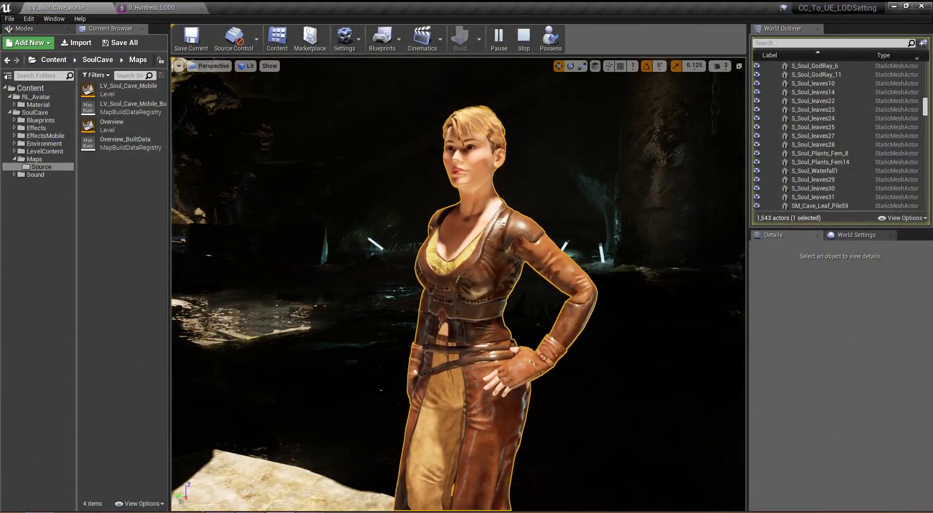
{"action": "scroll", "coordinate": [458, 284], "scroll_direction": "down", "scroll_amount": 10}
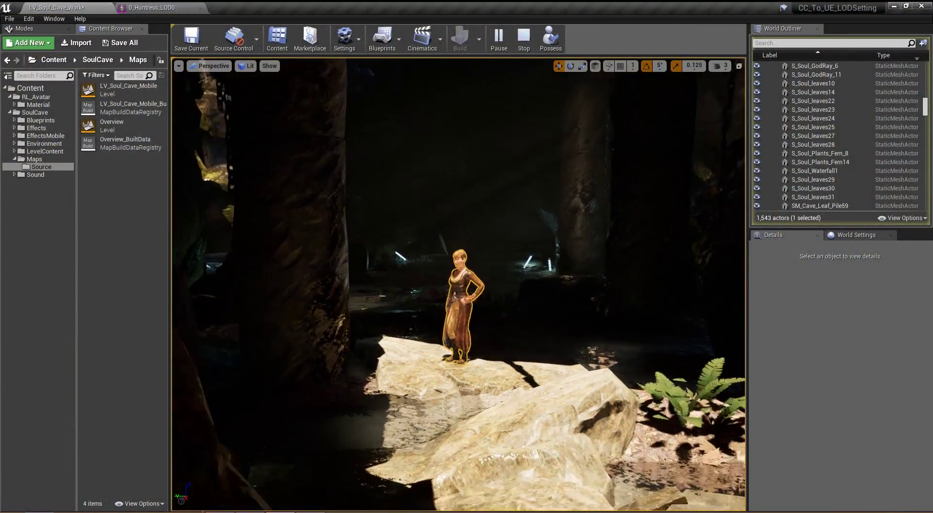
{"action": "scroll", "coordinate": [458, 284], "scroll_direction": "down", "scroll_amount": 10}
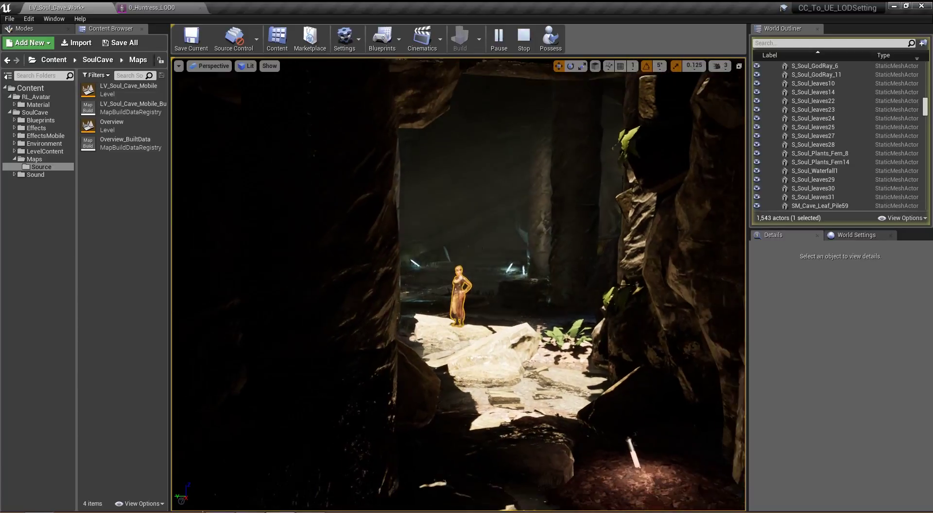
{"action": "scroll", "coordinate": [458, 284], "scroll_direction": "down", "scroll_amount": 10}
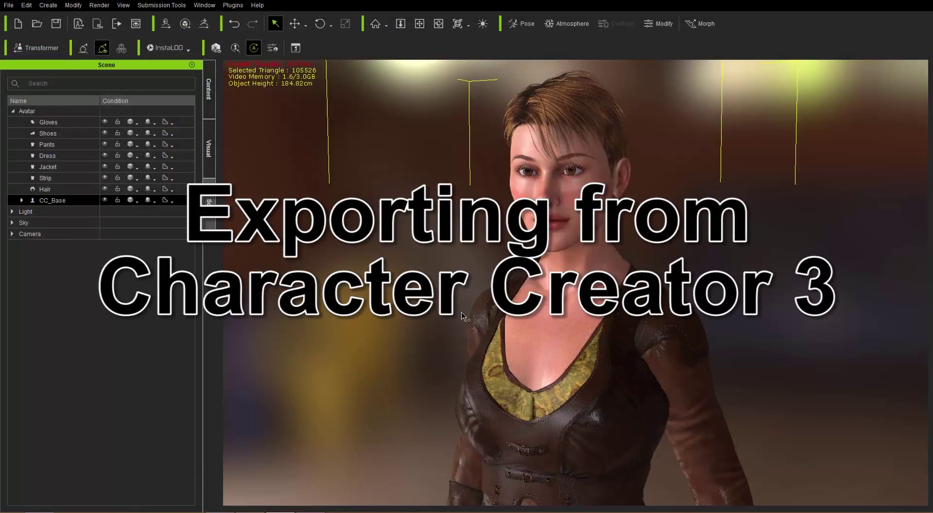
Switch to Character Creator 3 and examine the huntress avatar's face and upper body from several angles.
{"action": "right_click_drag", "start_coordinate": [492, 320], "coordinate": [443, 361]}
{"action": "scroll", "coordinate": [443, 360], "scroll_direction": "down", "scroll_amount": 5}
{"action": "middle_click_drag", "start_coordinate": [443, 360], "coordinate": [576, 411]}
{"action": "scroll", "coordinate": [560, 202], "scroll_direction": "up", "scroll_amount": 5}
{"action": "scroll", "coordinate": [575, 411], "scroll_direction": "up", "scroll_amount": 5}
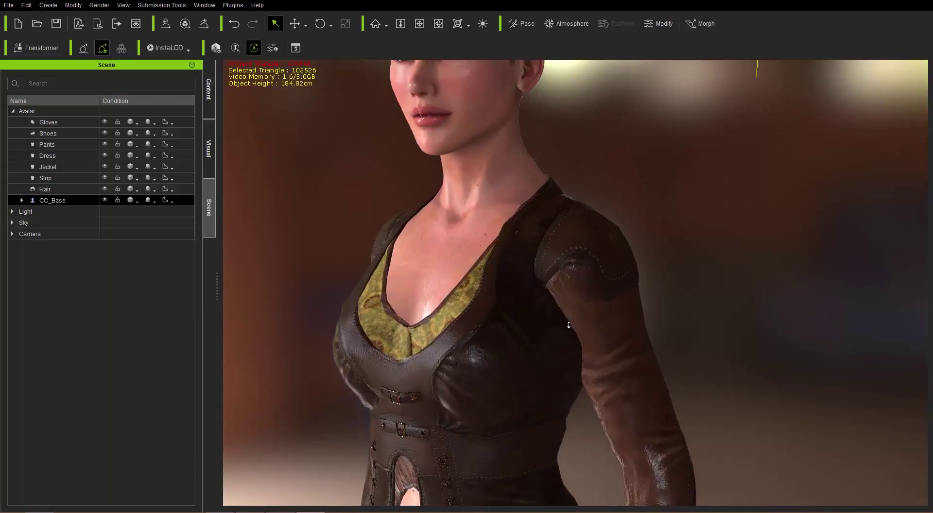
{"action": "middle_click_drag", "start_coordinate": [521, 236], "coordinate": [560, 314]}
{"action": "right_click_drag", "start_coordinate": [560, 314], "coordinate": [681, 321]}
{"action": "scroll", "coordinate": [648, 323], "scroll_direction": "up", "scroll_amount": 3}
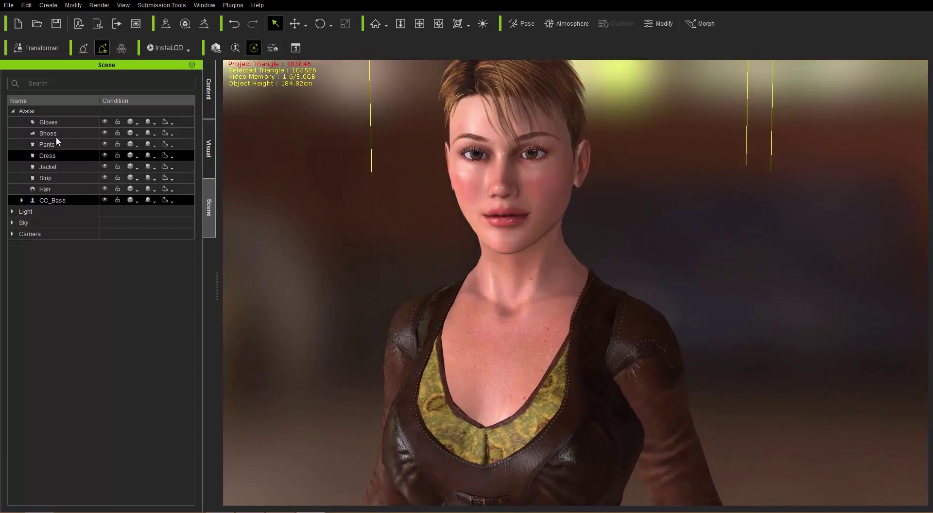
Display all clothing items and the hair, from Gloves through Hair, as Wireframe on Shaded.
{"action": "left_click", "coordinate": [209, 149]}
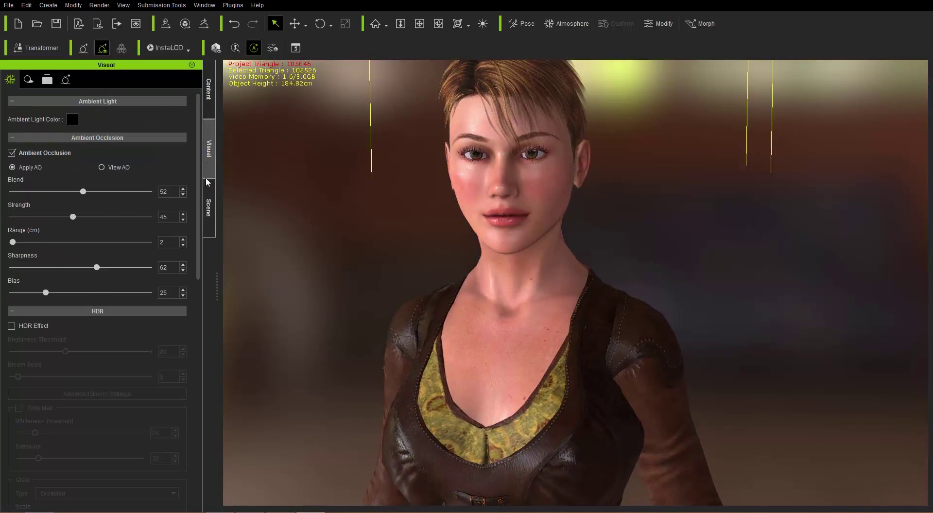
{"action": "left_click", "coordinate": [209, 207]}
{"action": "left_click", "coordinate": [42, 124]}
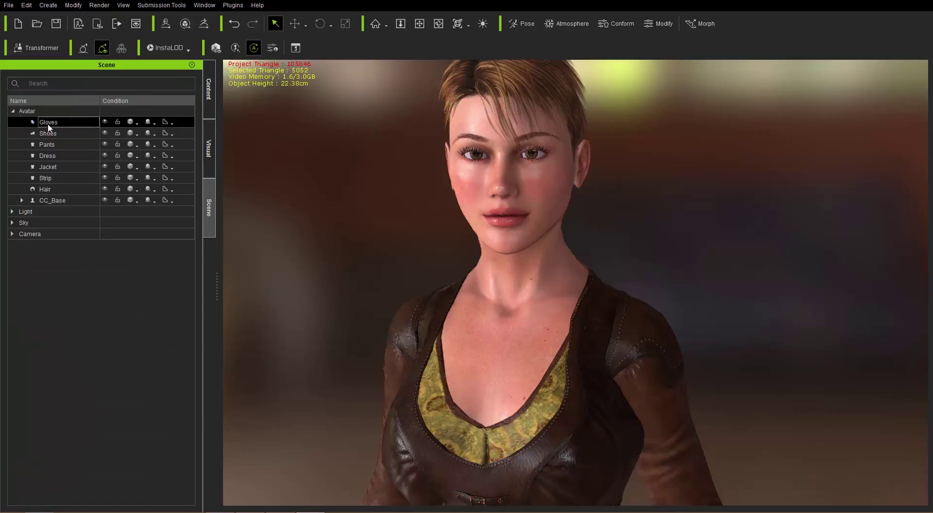
{"action": "left_click", "coordinate": [63, 190], "text": "shift"}
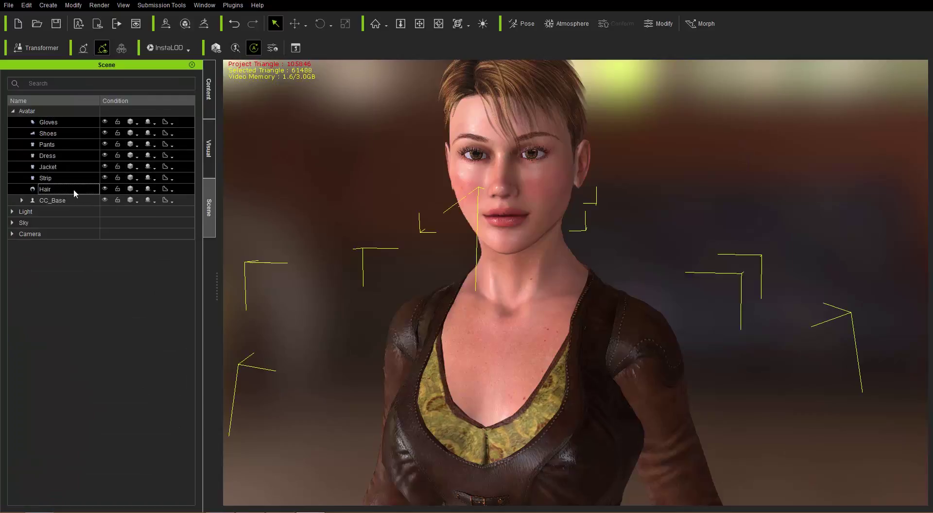
{"action": "left_click", "coordinate": [137, 125]}
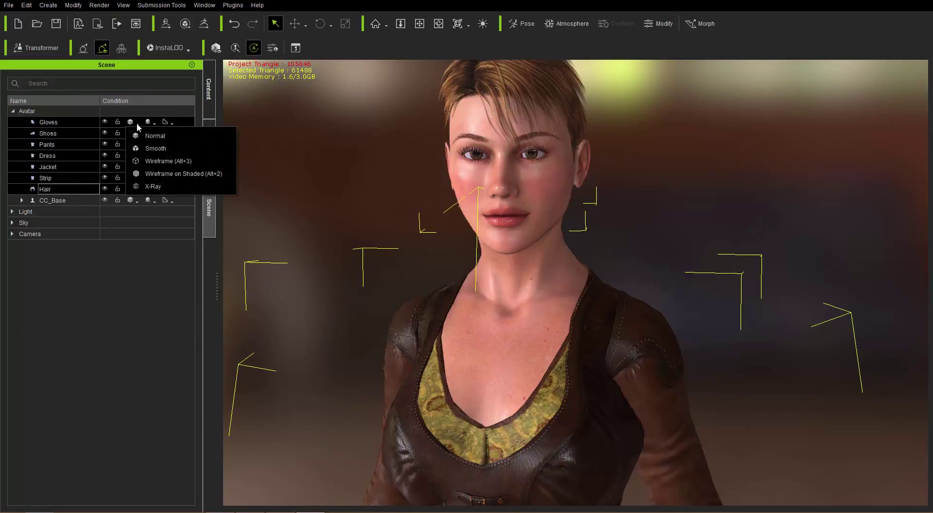
{"action": "left_click", "coordinate": [174, 174]}
Inspect the mesh density of the outfit and hair from front and side, and restore their Normal display.
{"action": "scroll", "coordinate": [614, 275], "scroll_direction": "down", "scroll_amount": 2}
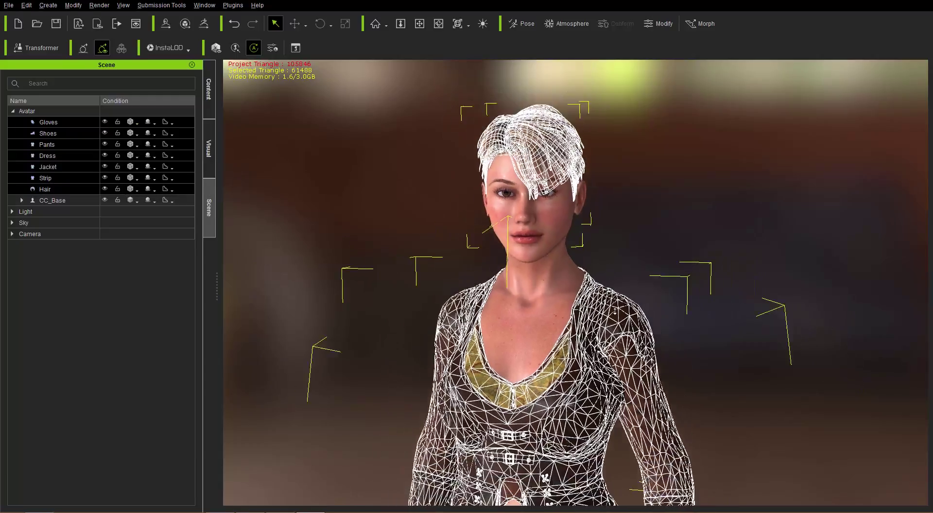
{"action": "scroll", "coordinate": [615, 311], "scroll_direction": "down", "scroll_amount": 2}
{"action": "middle_click_drag", "start_coordinate": [615, 311], "coordinate": [607, 505]}
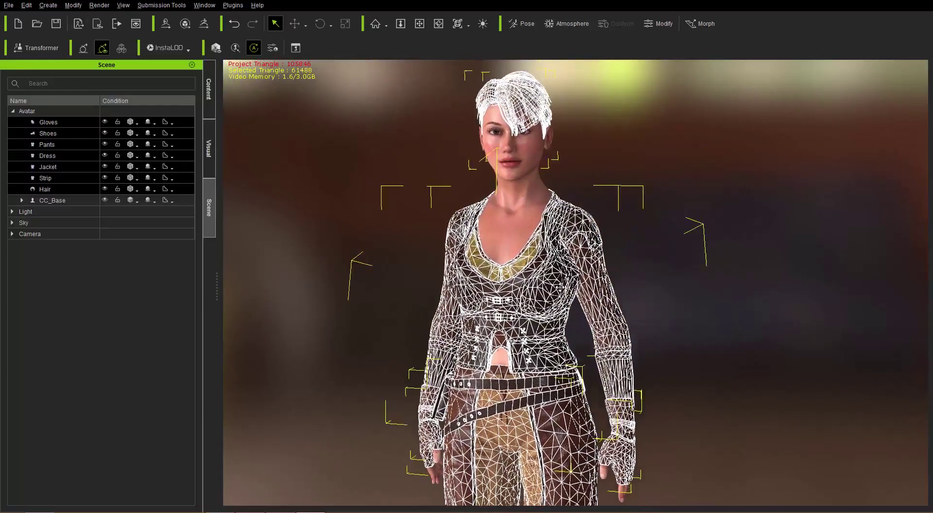
{"action": "scroll", "coordinate": [548, 268], "scroll_direction": "up", "scroll_amount": 3}
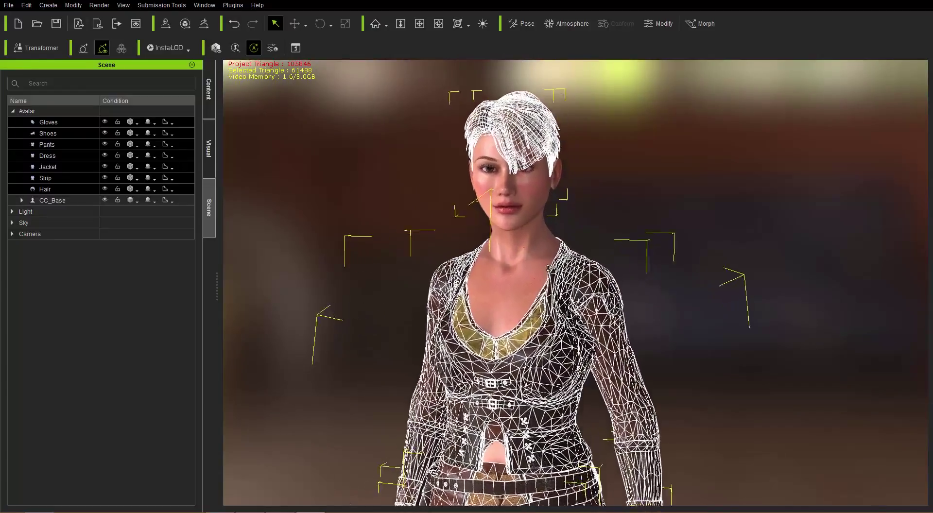
{"action": "right_click_drag", "start_coordinate": [446, 248], "coordinate": [631, 234]}
{"action": "right_click_drag", "start_coordinate": [555, 259], "coordinate": [570, 254]}
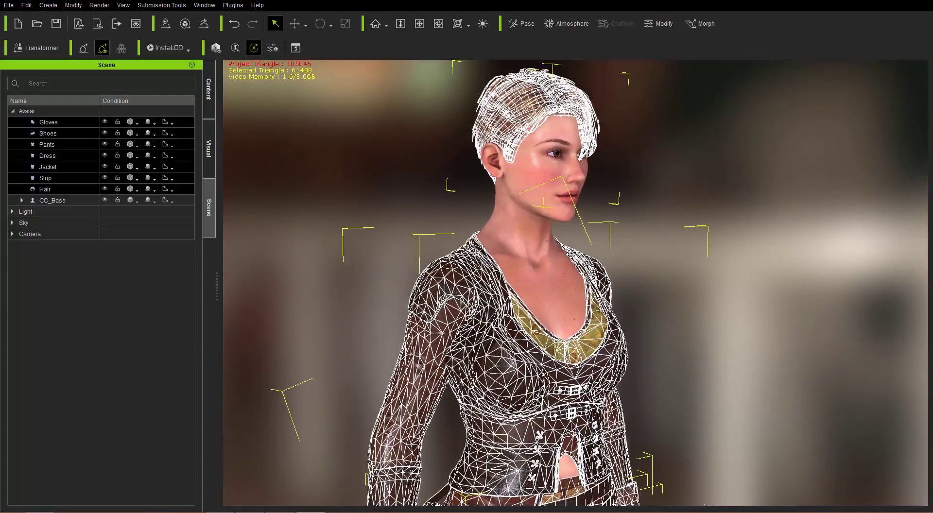
{"action": "left_click", "coordinate": [136, 124]}
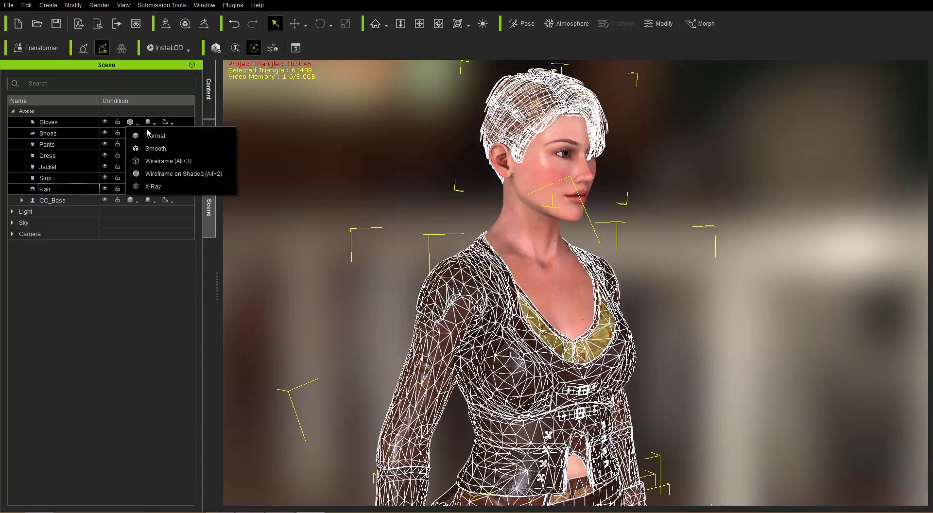
{"action": "left_click", "coordinate": [154, 136]}
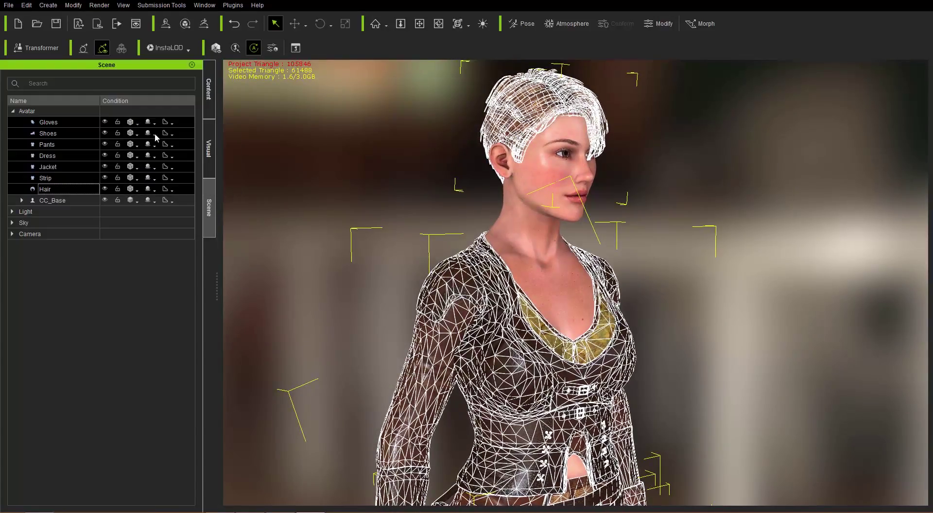
Toggle shaded wireframe on and off for CC_Base to examine the topology of the face and chest.
{"action": "left_click", "coordinate": [66, 201]}
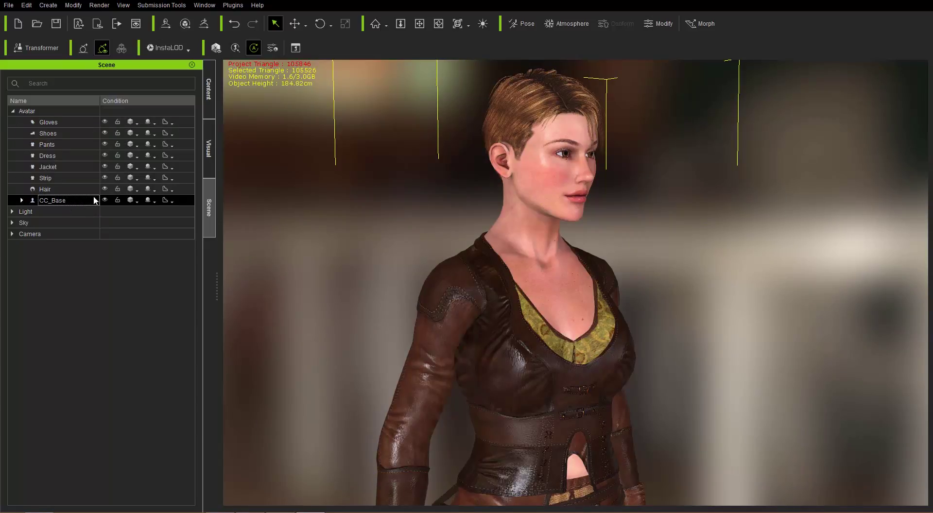
{"action": "key", "text": "alt+2"}
{"action": "key", "text": "alt+2"}
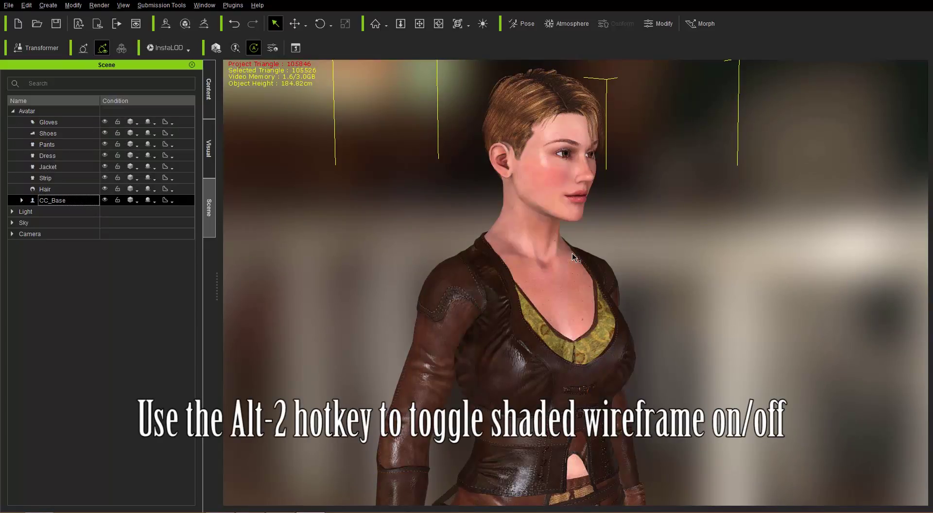
{"action": "key", "text": "alt+2"}
{"action": "key", "text": "alt+2"}
{"action": "key", "text": "alt+2"}
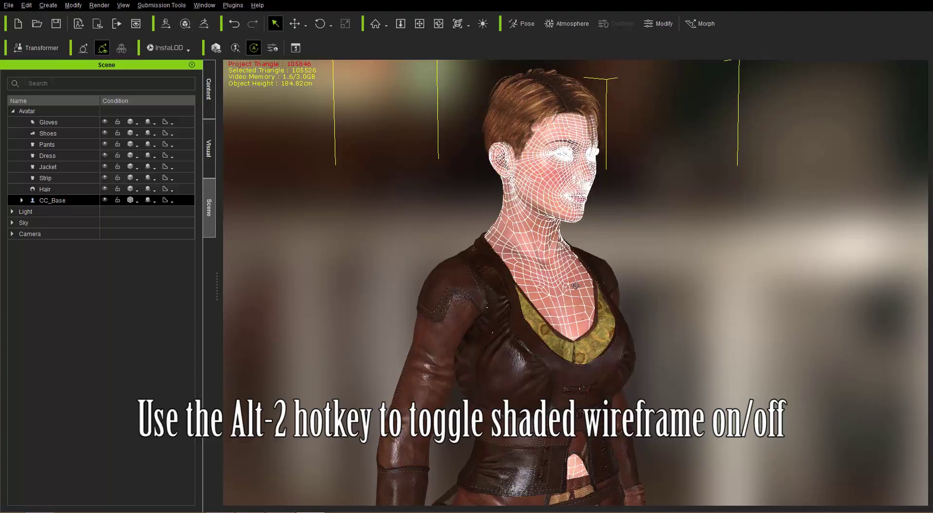
{"action": "right_click_drag", "start_coordinate": [575, 286], "coordinate": [372, 297]}
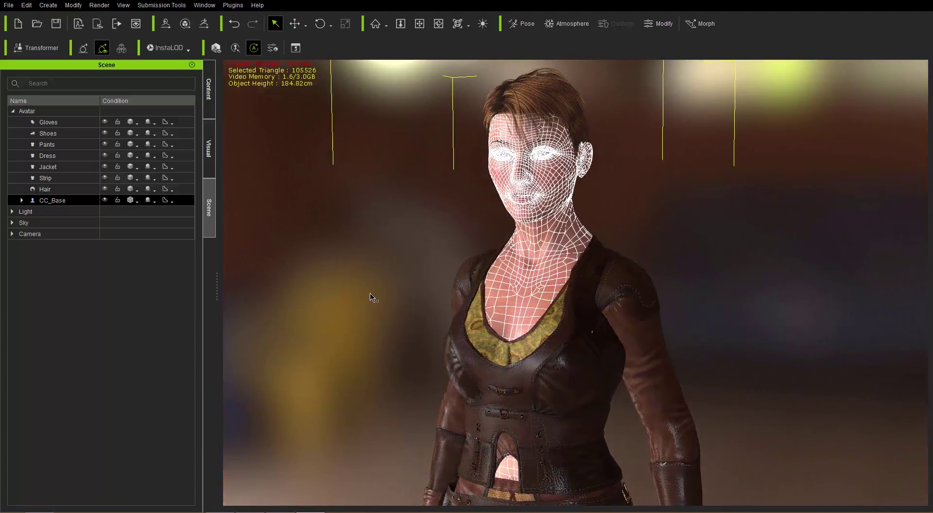
{"action": "key", "text": "alt+2"}
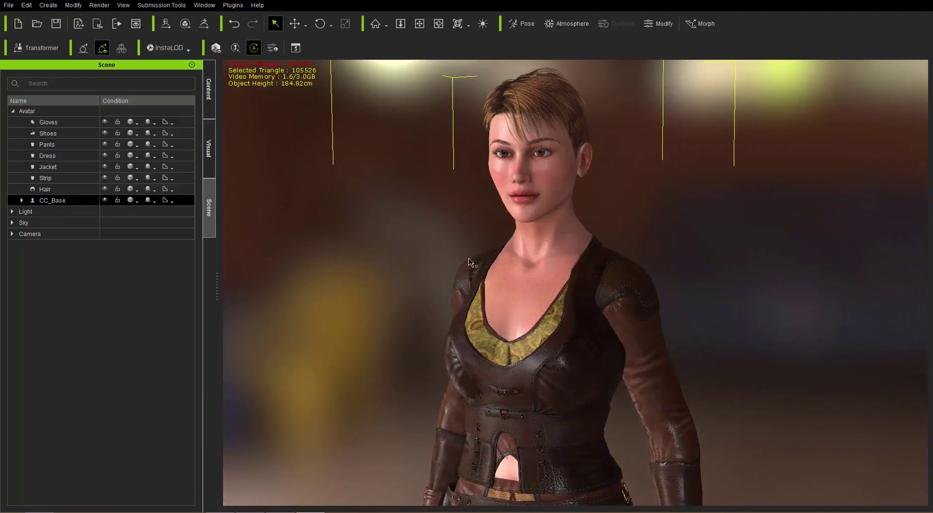
Set up an FBX export of the clothed character with the Unreal target preset and a motion frame rate of 30fps (NTSC).
{"action": "scroll", "coordinate": [500, 229], "scroll_direction": "up", "scroll_amount": 3}
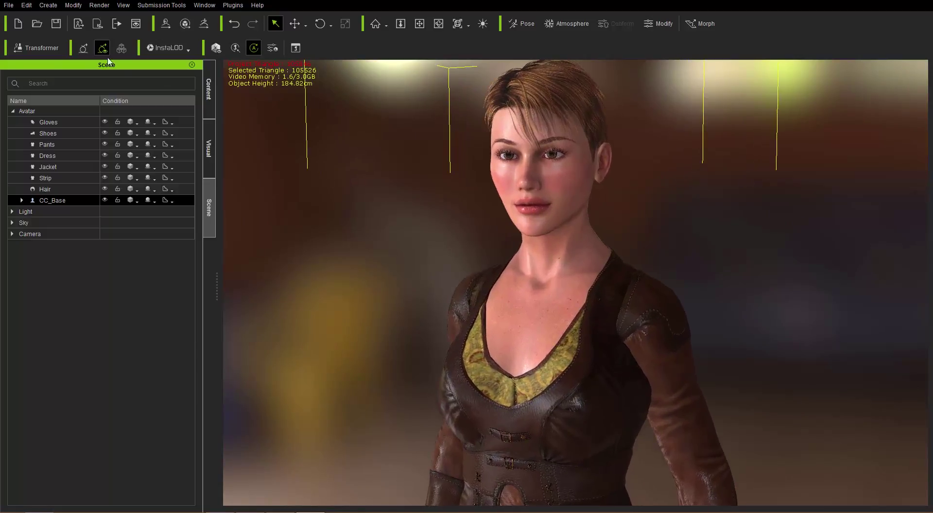
{"action": "left_click", "coordinate": [8, 5]}
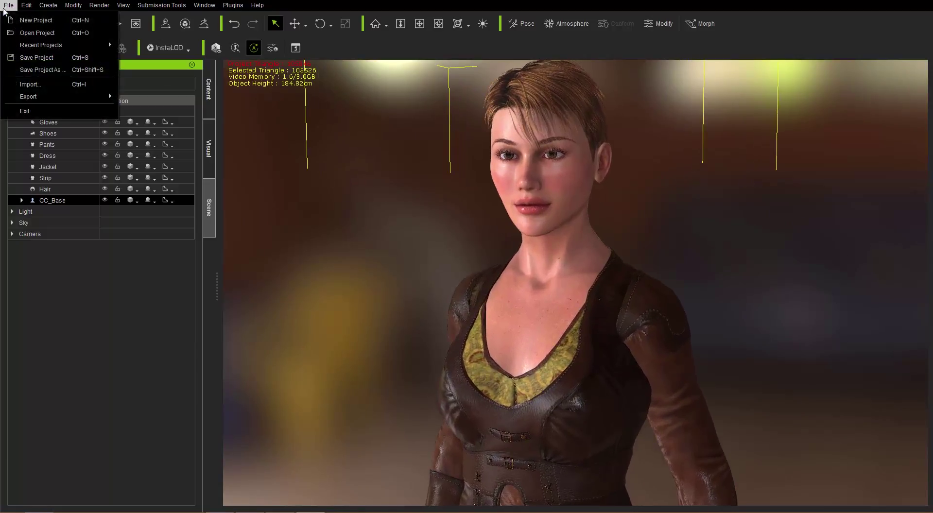
{"action": "mouse_move", "coordinate": [52, 100]}
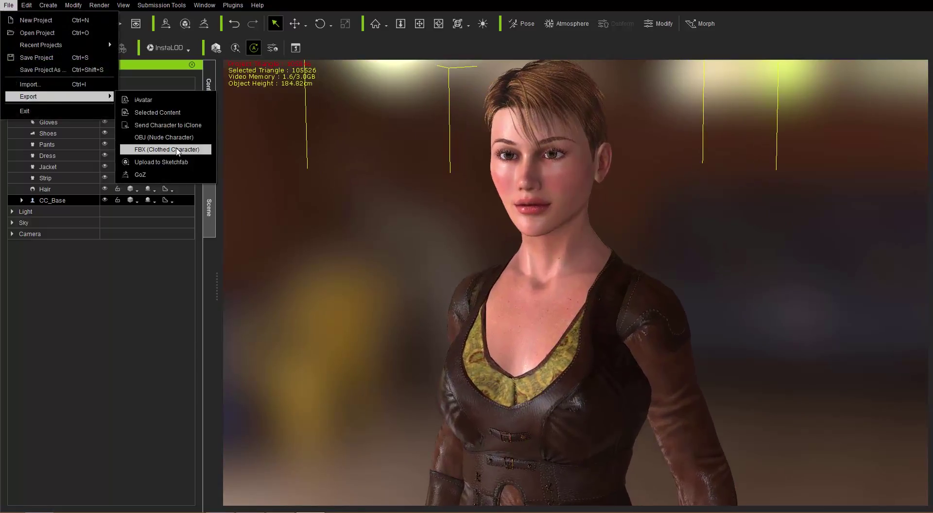
{"action": "left_click", "coordinate": [175, 151]}
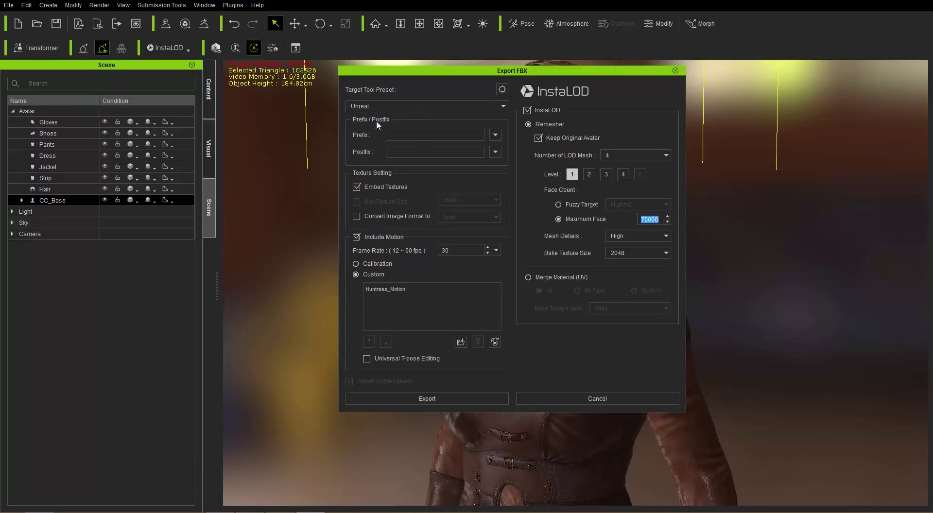
{"action": "left_click", "coordinate": [423, 107]}
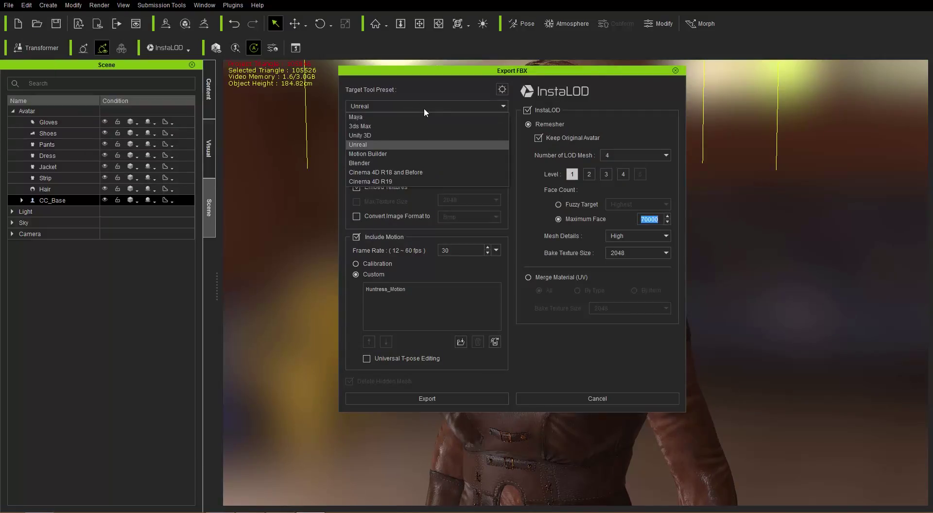
{"action": "left_click", "coordinate": [375, 145]}
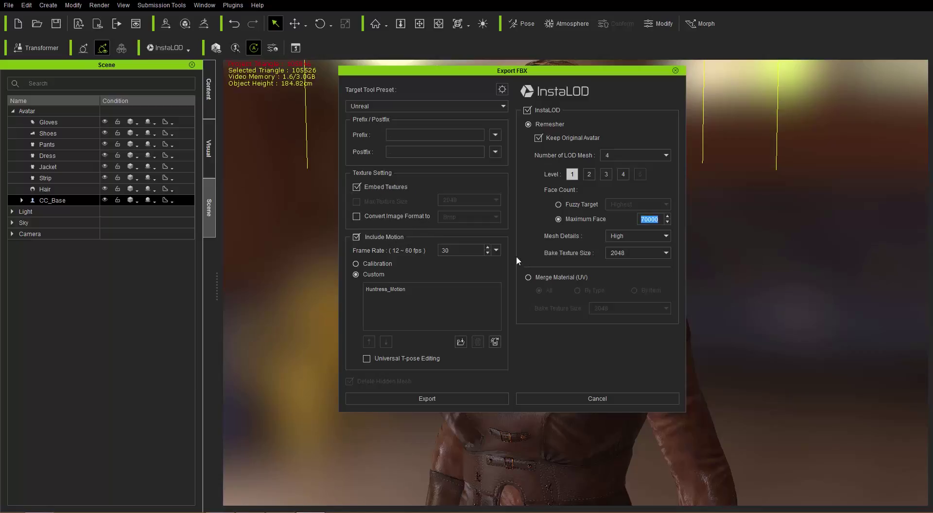
{"action": "left_click", "coordinate": [497, 250]}
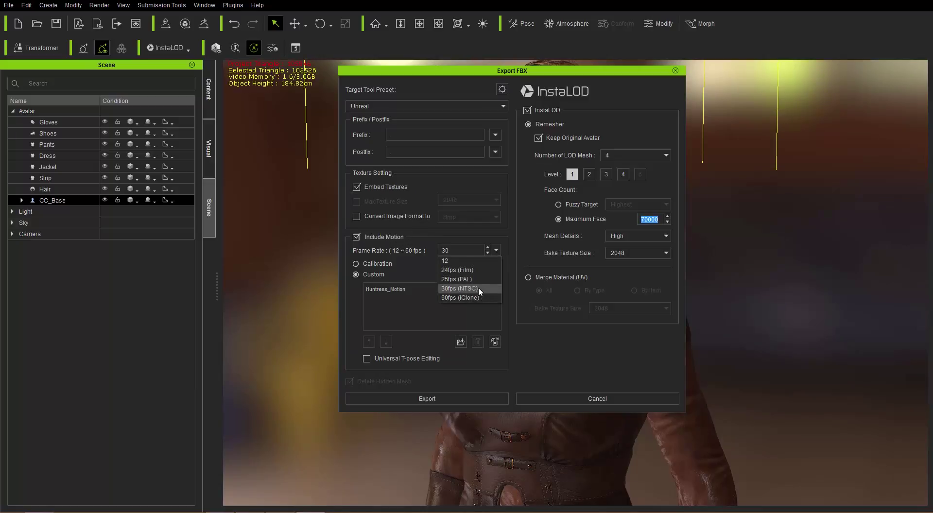
{"action": "left_click", "coordinate": [465, 290]}
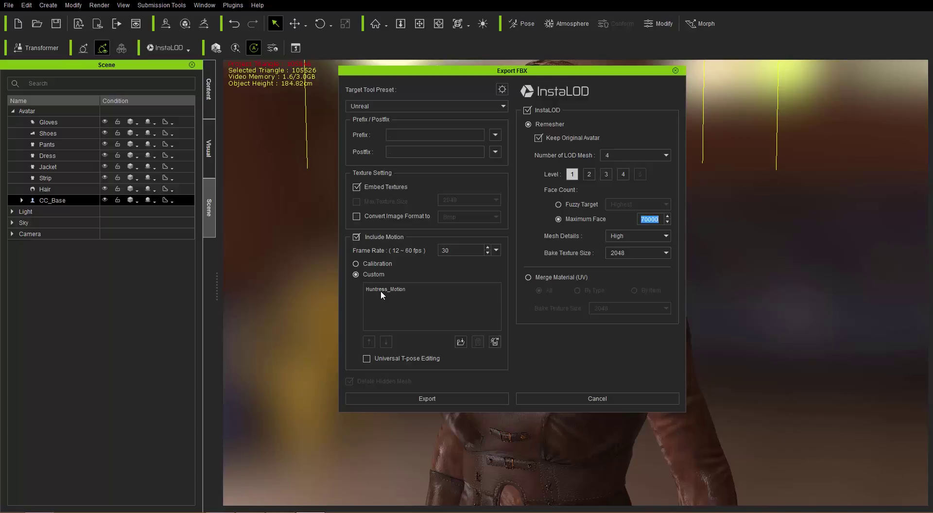
Load Huntress_Motion as a second custom motion for the export and remove that duplicate entry again.
{"action": "left_click", "coordinate": [460, 342]}
{"action": "double_click", "coordinate": [258, 217]}
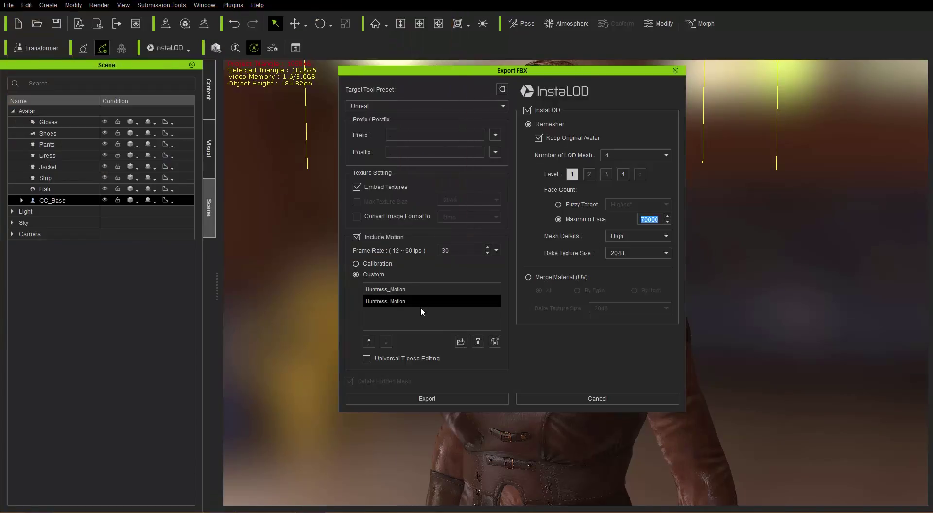
{"action": "left_click", "coordinate": [477, 341]}
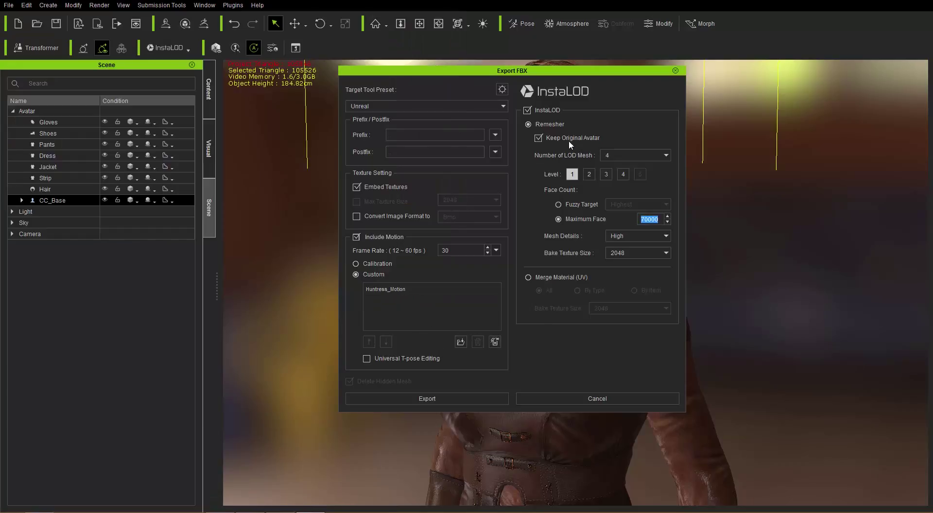
Enable InstaLOD for the export and set the mesh details of LOD level 1 to High.
{"action": "left_click", "coordinate": [528, 111]}
{"action": "left_click", "coordinate": [527, 110]}
{"action": "left_click", "coordinate": [632, 233]}
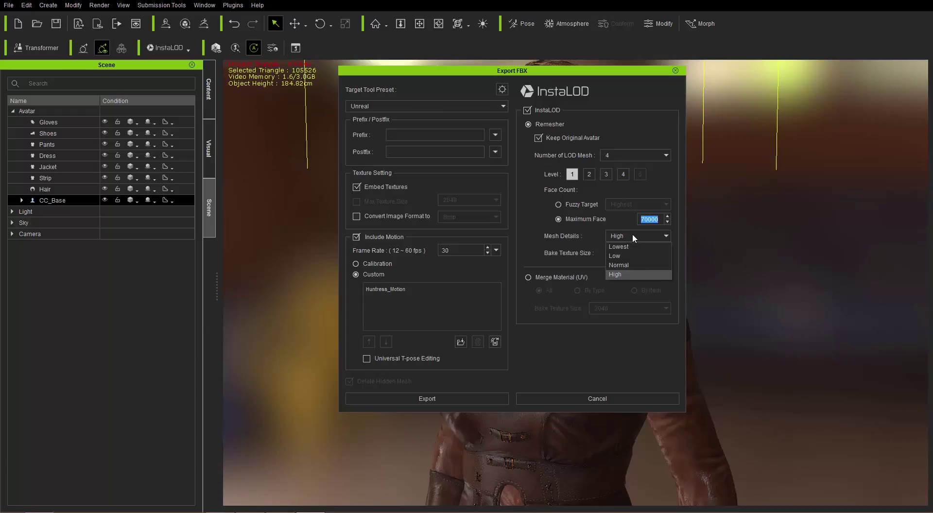
{"action": "left_click", "coordinate": [630, 270]}
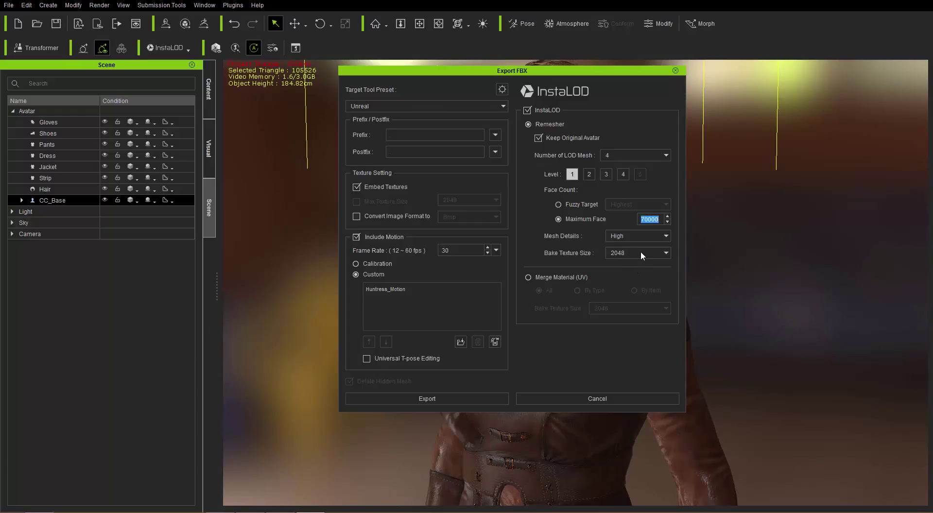
Review LOD level 2, and set LOD level 3 to a High fuzzy target face count with High mesh details.
{"action": "left_click", "coordinate": [588, 173]}
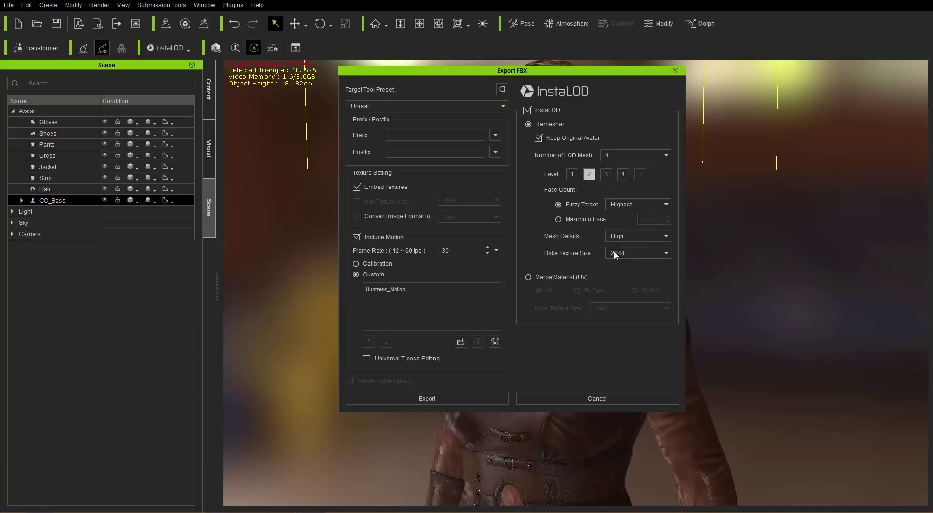
{"action": "left_click", "coordinate": [606, 174]}
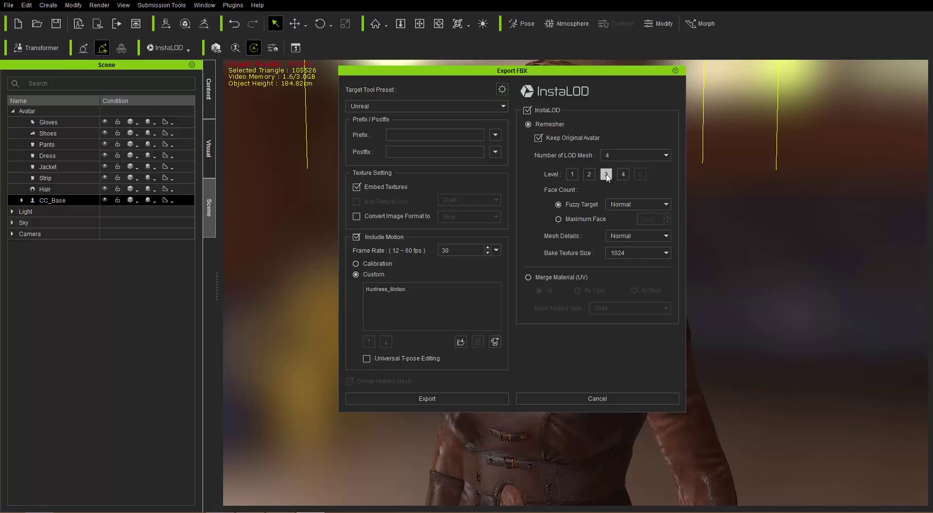
{"action": "left_click", "coordinate": [625, 206]}
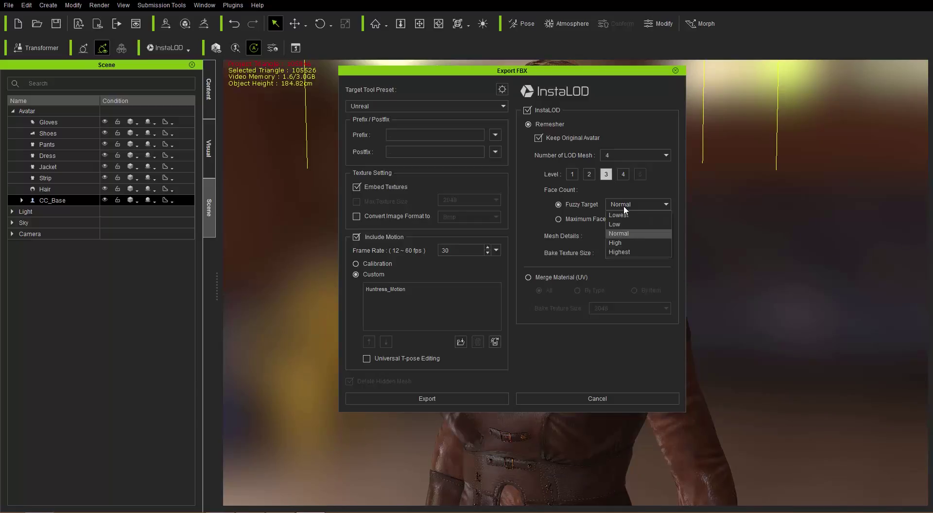
{"action": "left_click", "coordinate": [626, 241]}
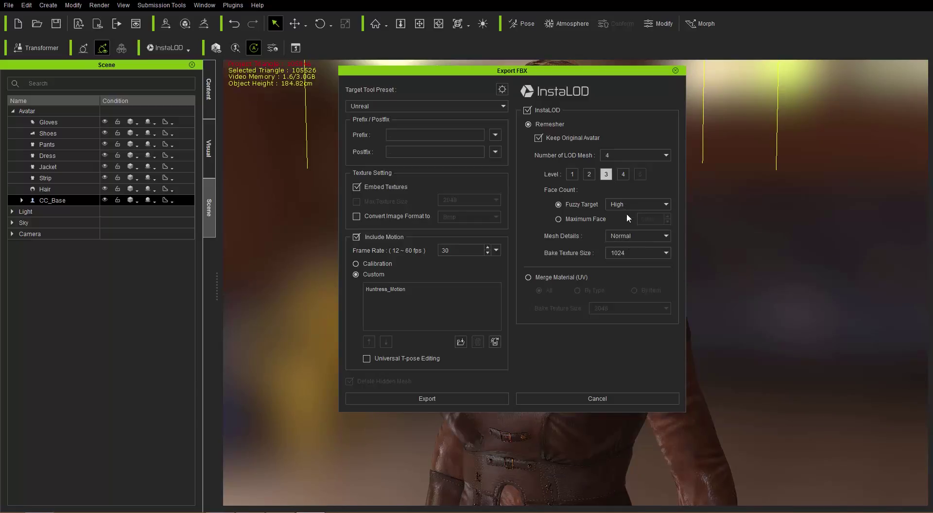
{"action": "left_click", "coordinate": [627, 238]}
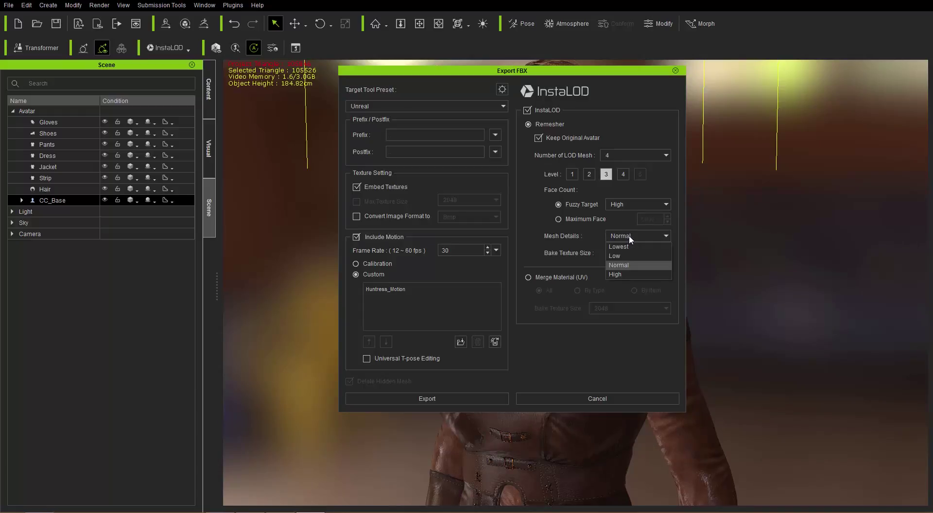
{"action": "left_click", "coordinate": [627, 273]}
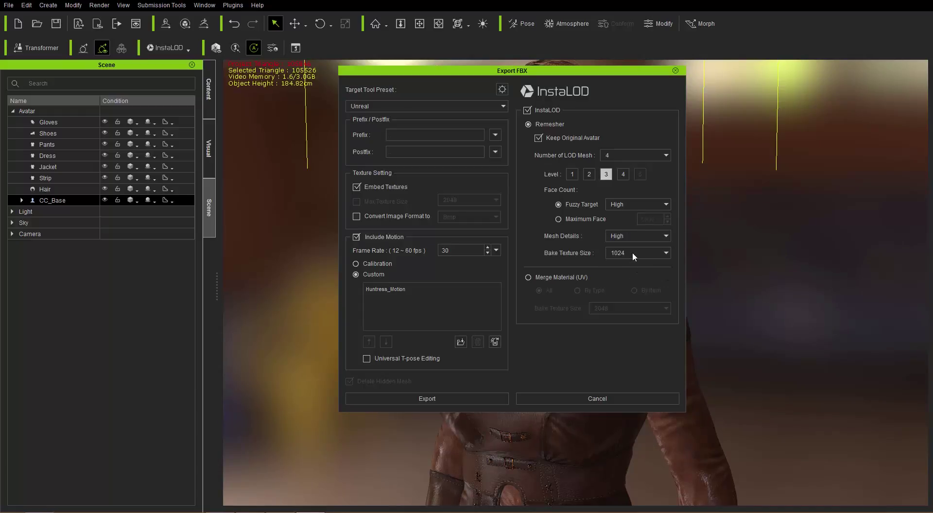
Set LOD level 4 to a Normal fuzzy target face count with Normal mesh details.
{"action": "left_click", "coordinate": [620, 174]}
{"action": "left_click", "coordinate": [637, 199]}
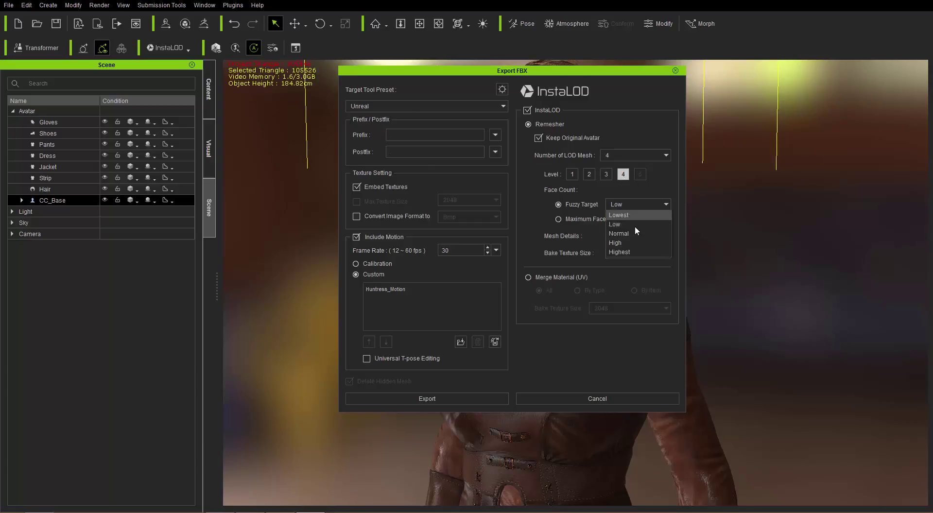
{"action": "left_click", "coordinate": [634, 235]}
{"action": "left_click", "coordinate": [628, 235]}
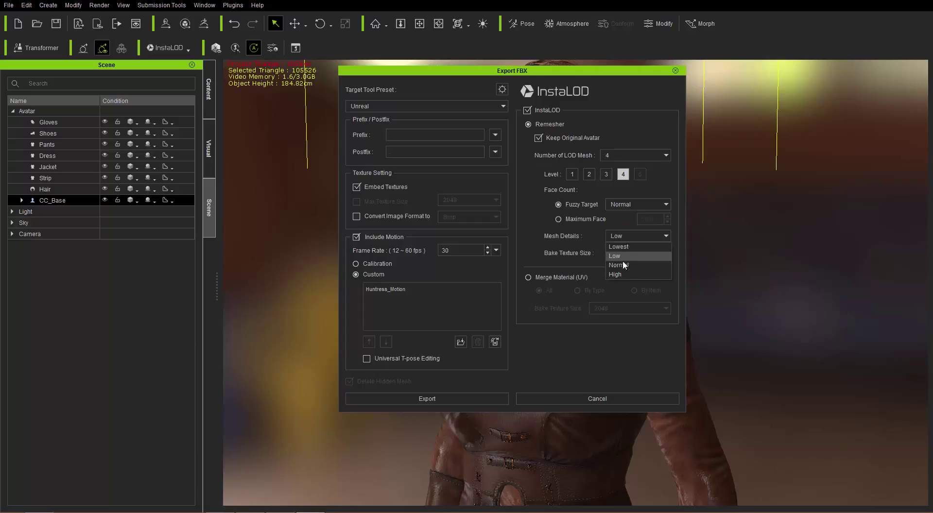
{"action": "left_click", "coordinate": [622, 263]}
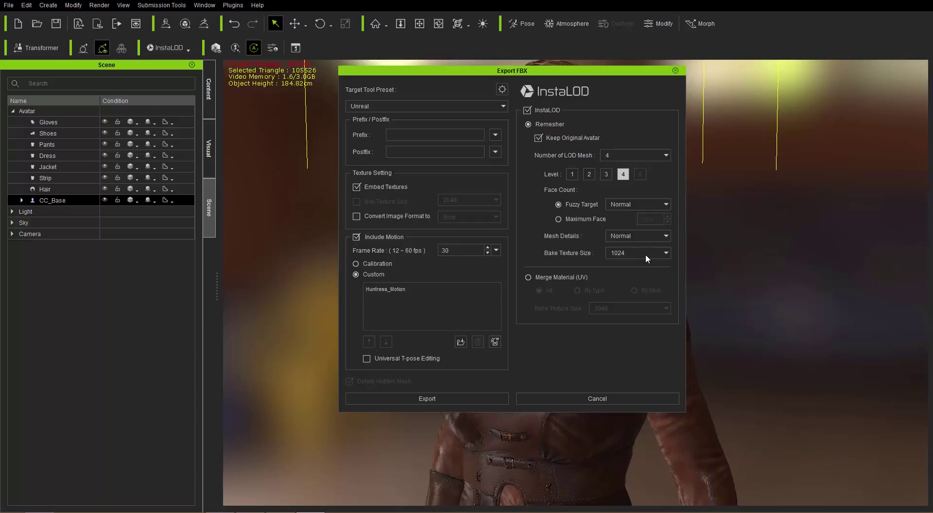
Switch to File Explorer and view the embedded textures of the exported LOD0 character in the 0_Huntress_LOD0.fbm folder of Remesher_FBX.
{"action": "key", "text": "alt+Tab"}
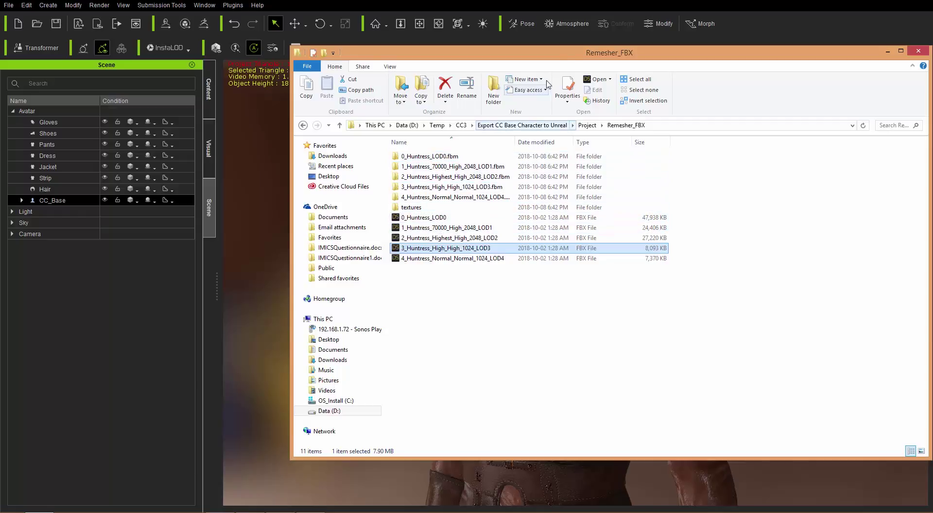
{"action": "left_click_drag", "start_coordinate": [558, 56], "coordinate": [544, 184]}
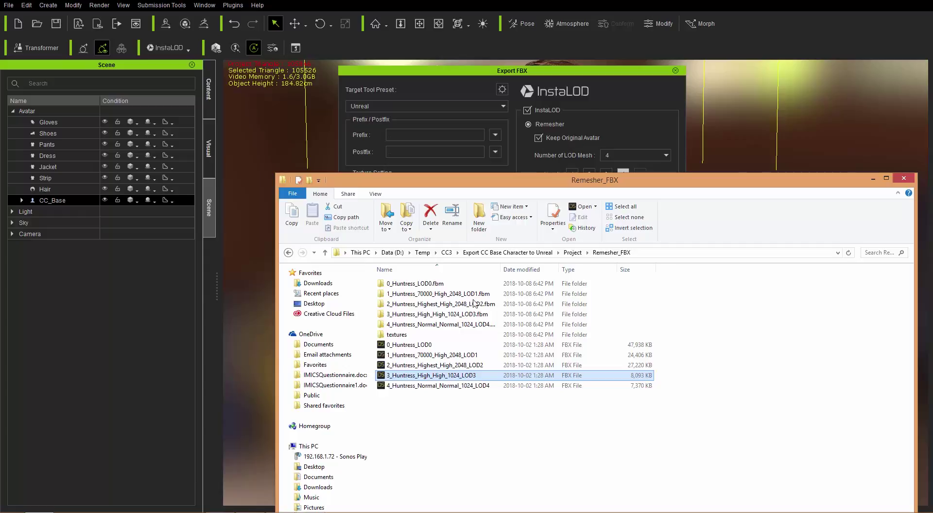
{"action": "left_click", "coordinate": [420, 347]}
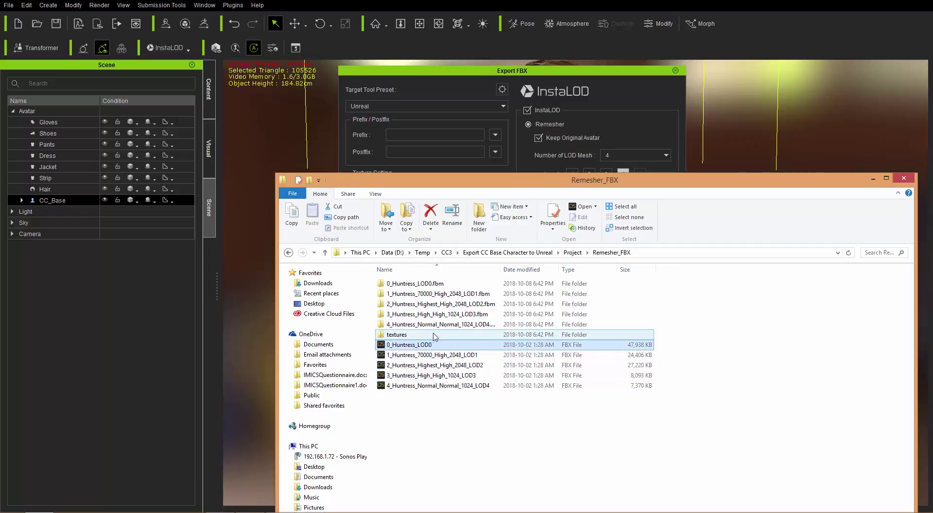
{"action": "double_click", "coordinate": [434, 286]}
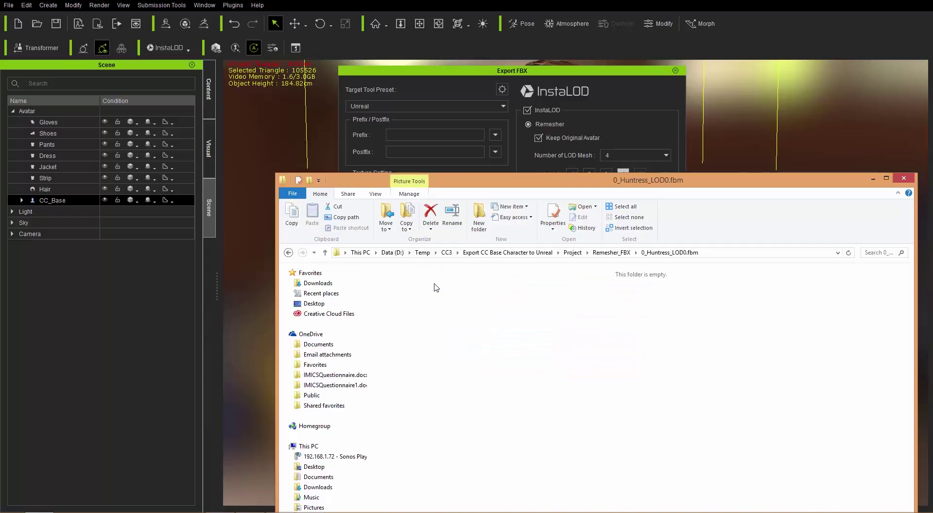
{"action": "left_click_drag", "start_coordinate": [581, 182], "coordinate": [479, 69]}
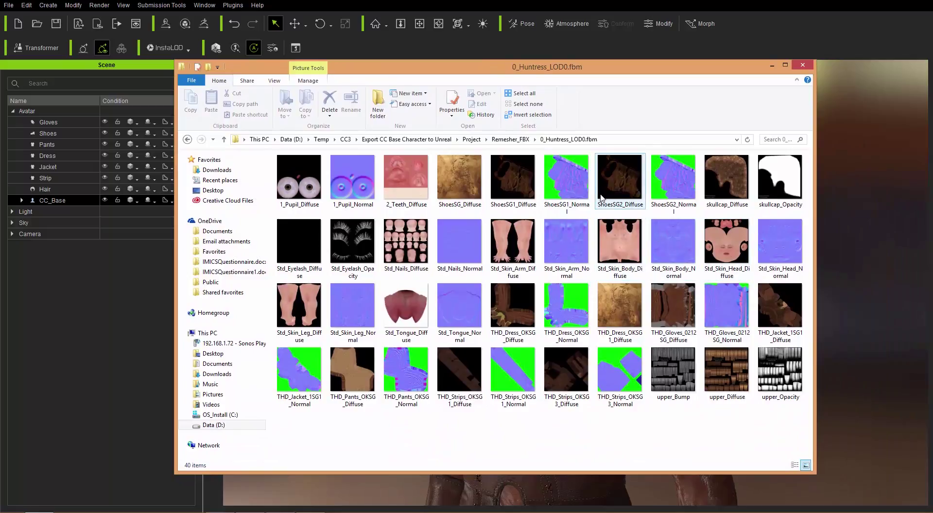
Examine the ao, metallic and roughness maps in the Std_Skin_Head folder under the exported LOD0 CC_Base_Body textures.
{"action": "left_click", "coordinate": [509, 140]}
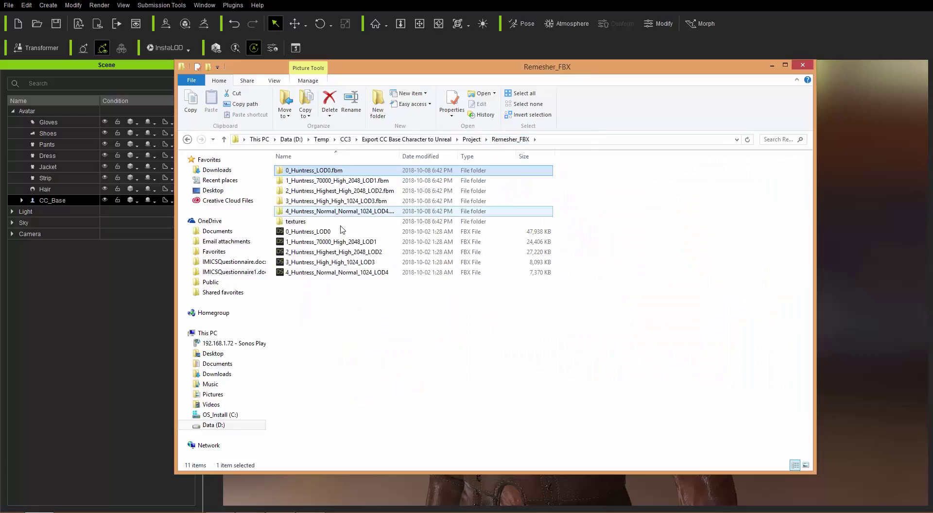
{"action": "double_click", "coordinate": [296, 222]}
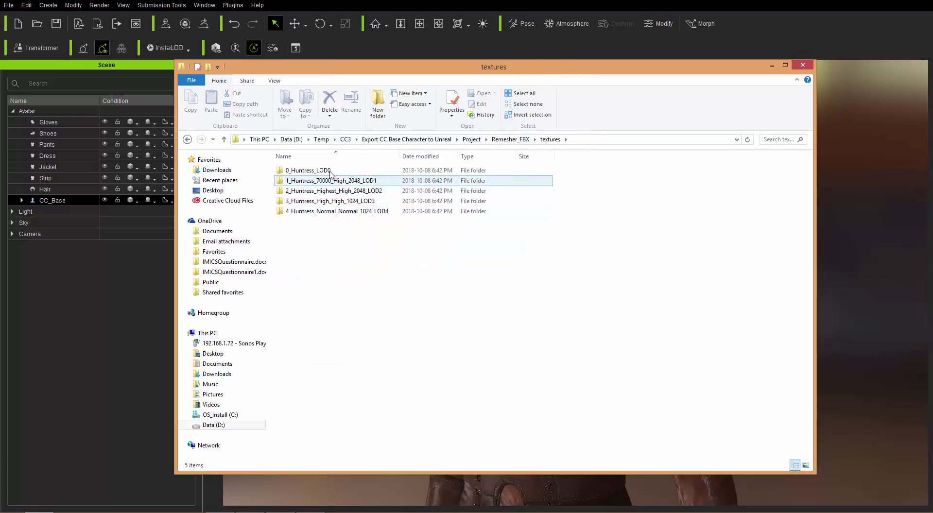
{"action": "double_click", "coordinate": [313, 171]}
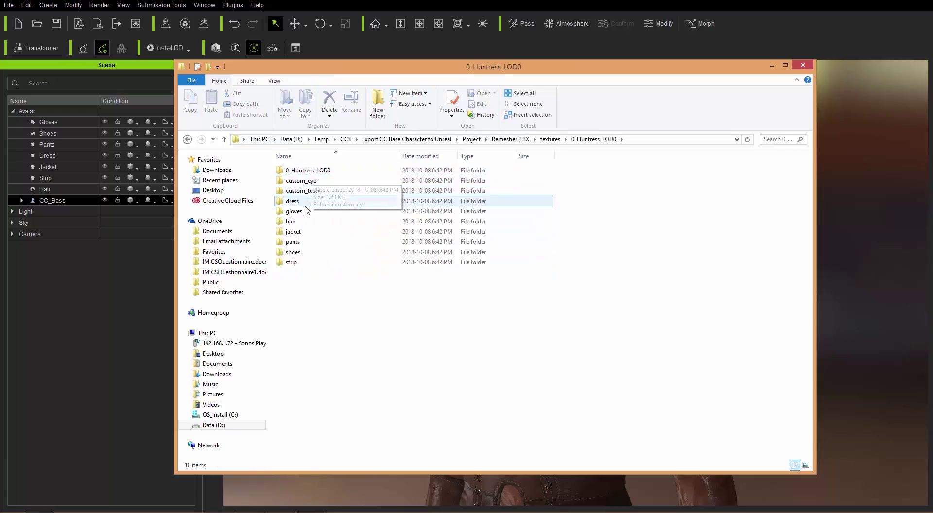
{"action": "double_click", "coordinate": [300, 171]}
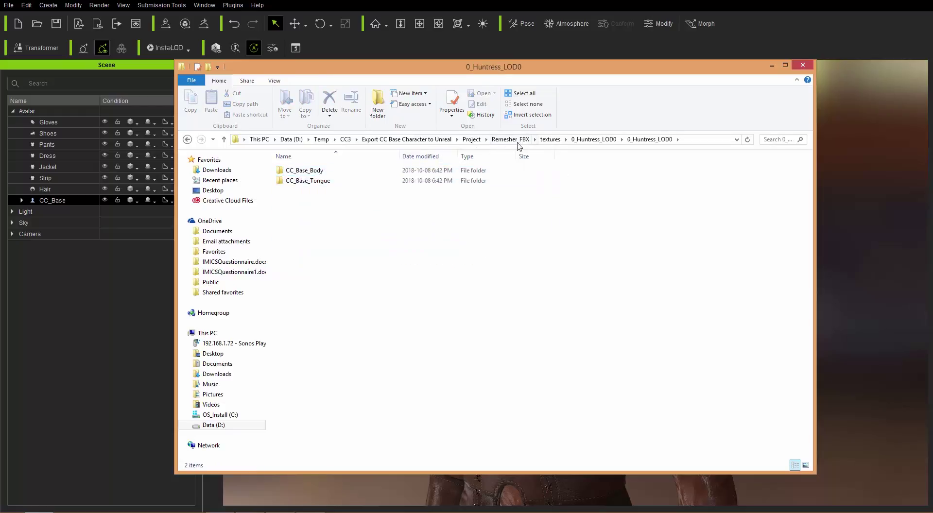
{"action": "double_click", "coordinate": [309, 171]}
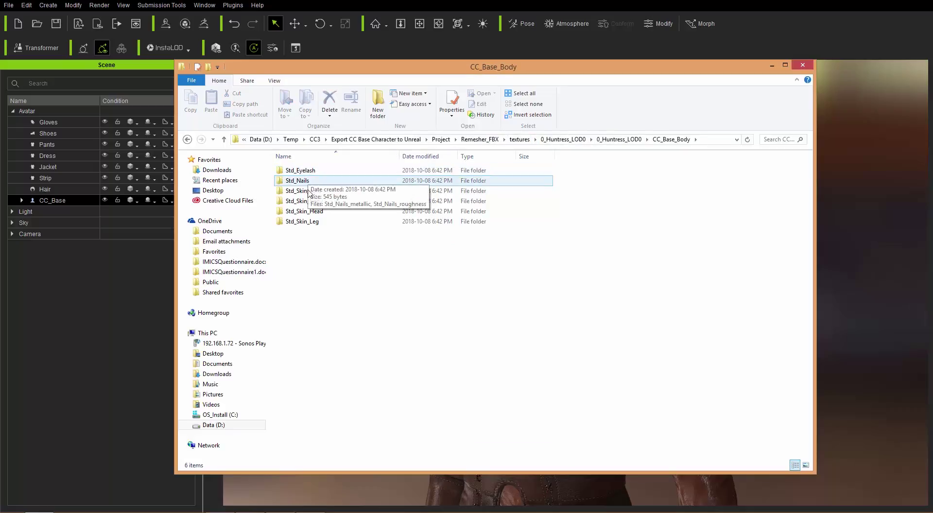
{"action": "double_click", "coordinate": [310, 212]}
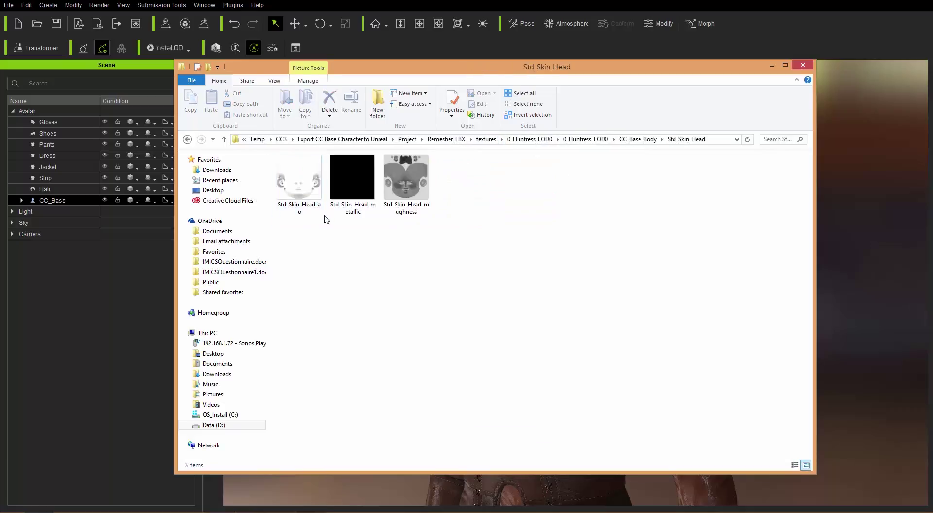
{"action": "left_click", "coordinate": [309, 192]}
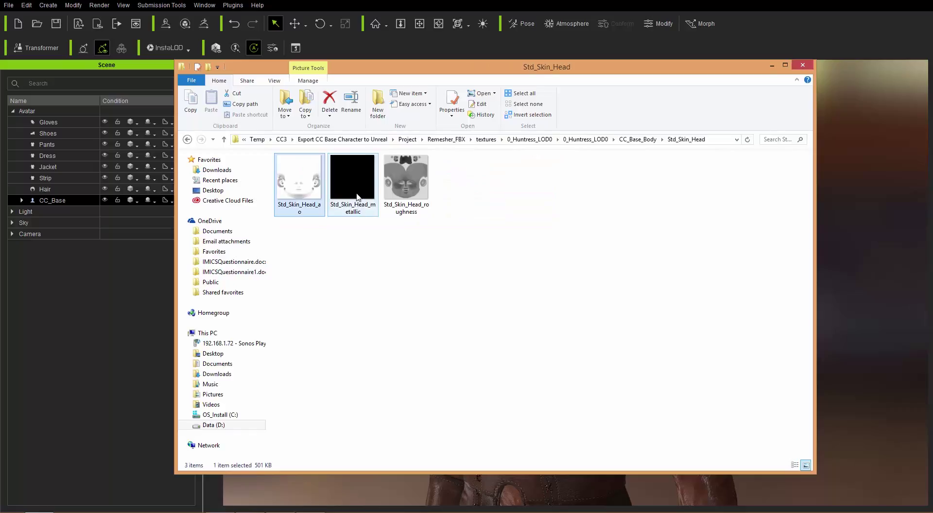
{"action": "left_click", "coordinate": [355, 194]}
{"action": "left_click", "coordinate": [415, 192]}
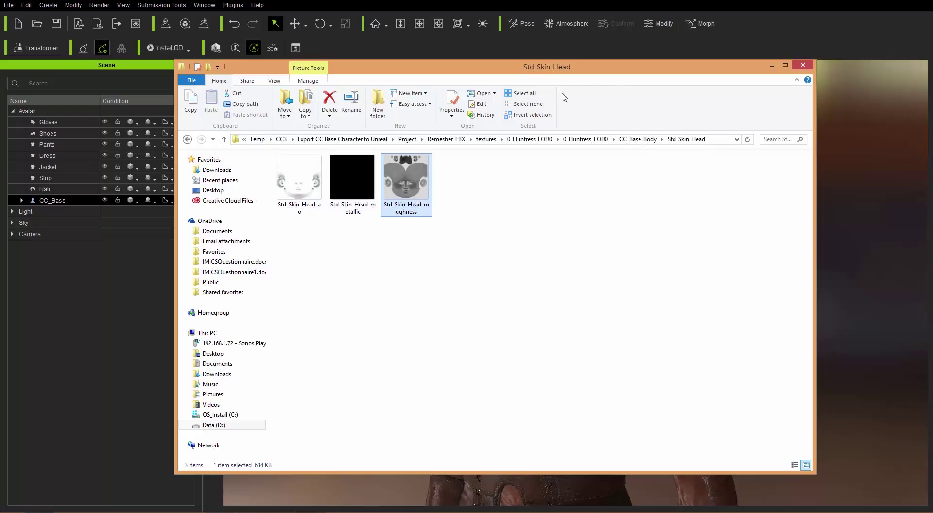
Return to Character Creator, cancel the FBX export setup and close the program.
{"action": "left_click", "coordinate": [488, 7]}
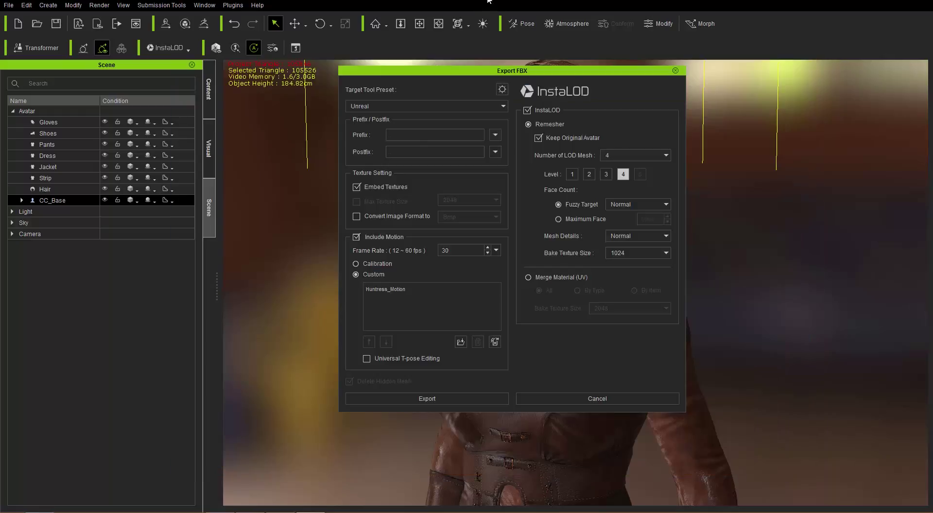
{"action": "left_click", "coordinate": [602, 394]}
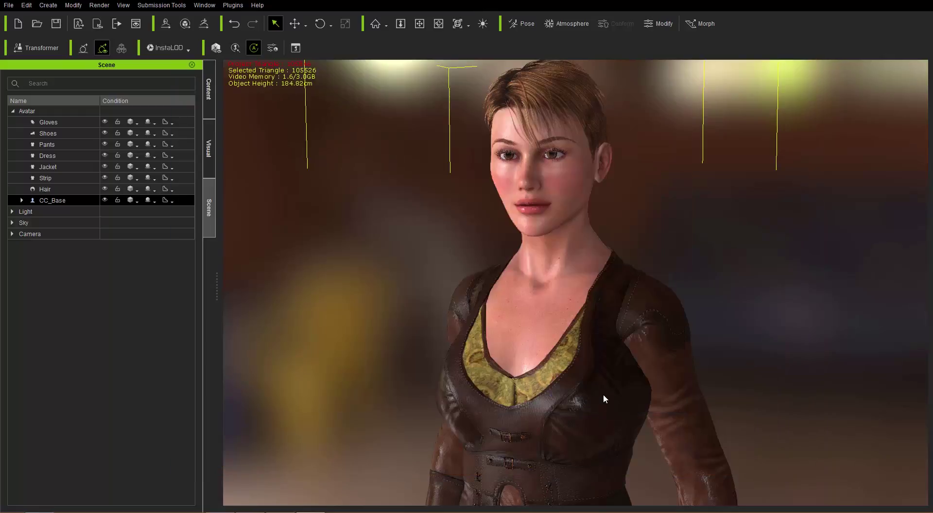
{"action": "left_click", "coordinate": [921, 2]}
{"action": "left_click", "coordinate": [483, 278]}
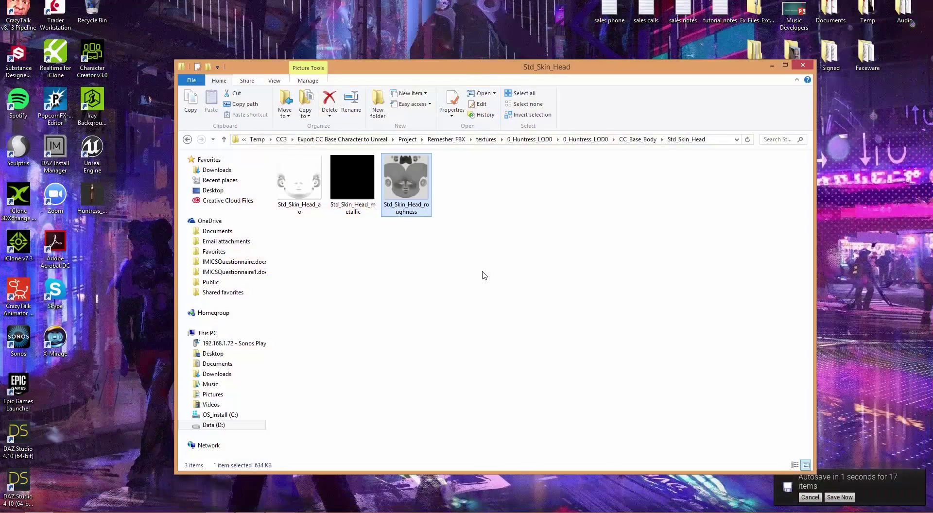
Switch to the Unreal Editor with the Soul Cave level, and from there to the Epic Games Launcher.
{"action": "key", "text": "alt+Tab"}
{"action": "key", "text": "alt+Tab"}
{"action": "key", "text": "alt+Tab"}
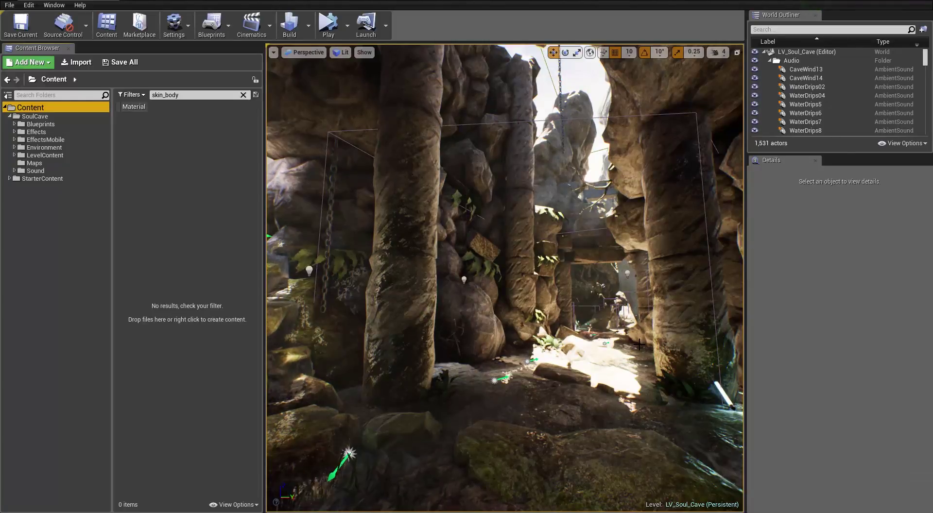
{"action": "key", "text": "alt+Tab"}
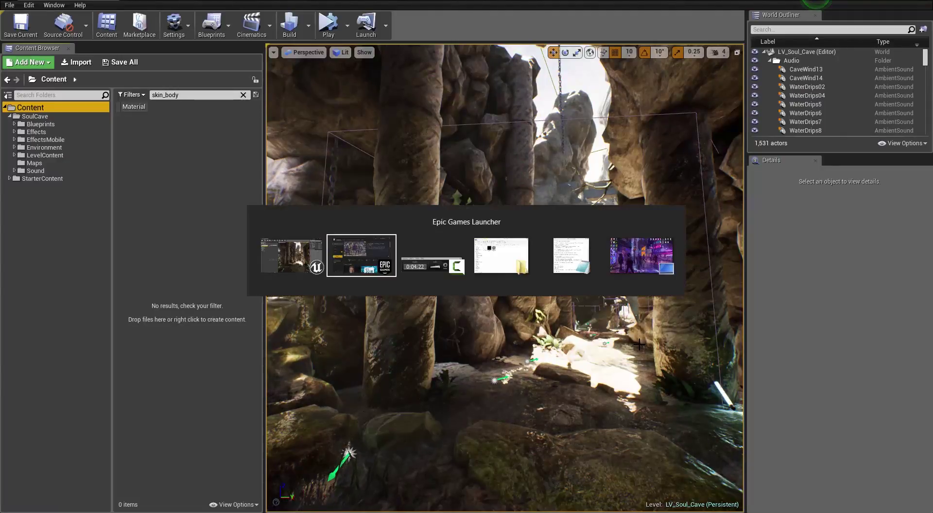
{"action": "key", "text": "alt+Tab"}
{"action": "key", "text": "alt+Tab"}
{"action": "key", "text": "alt+Tab"}
{"action": "key", "text": "alt+Tab"}
{"action": "key", "text": "alt+Tab"}
{"action": "key", "text": "alt+Tab"}
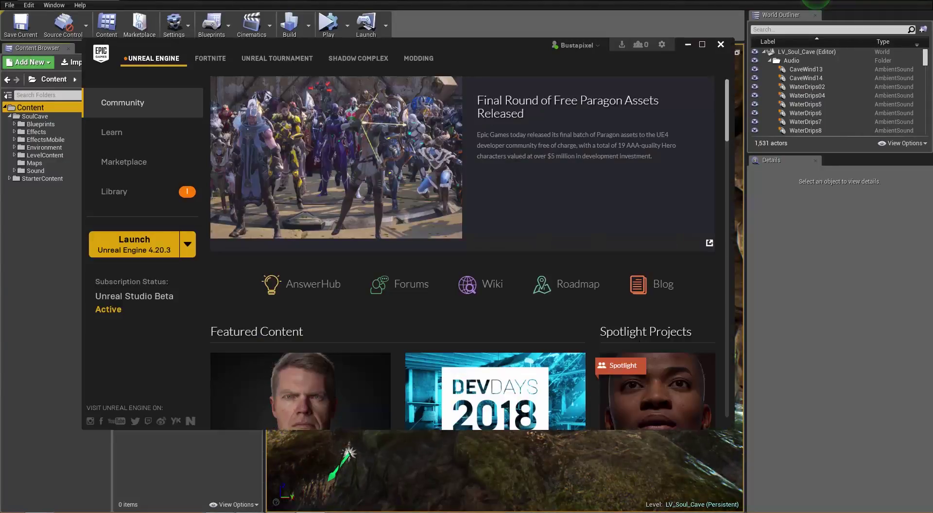
Browse the free content of the Unreal Marketplace down to the Soul: Cave environment.
{"action": "left_click", "coordinate": [135, 166]}
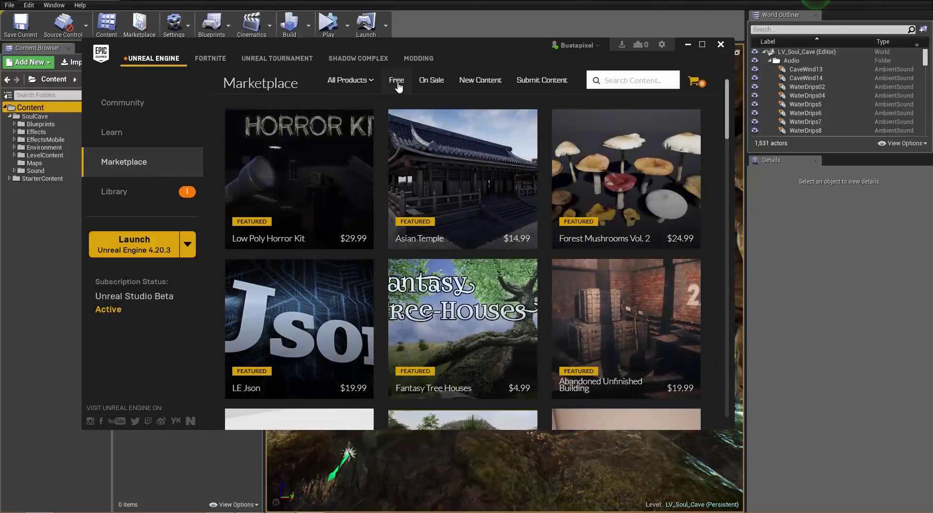
{"action": "left_click", "coordinate": [397, 81]}
{"action": "mouse_move", "coordinate": [481, 103]}
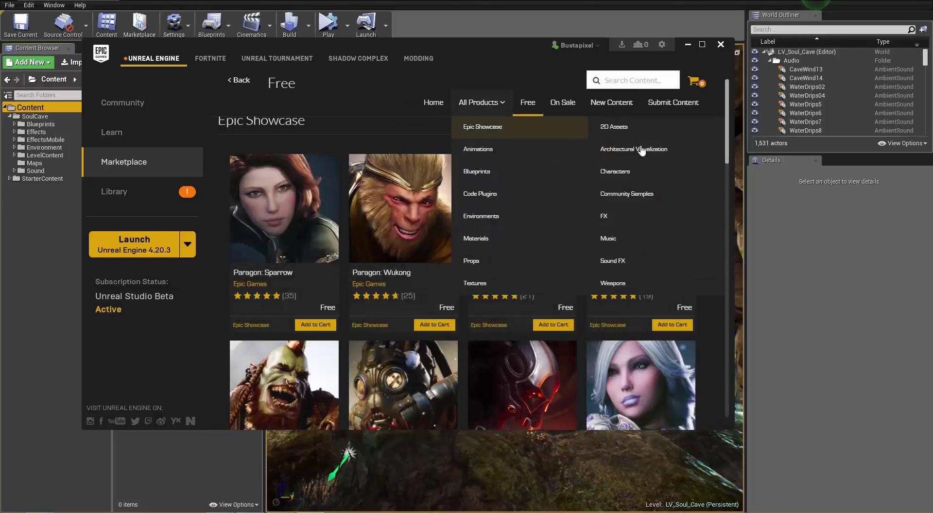
{"action": "left_click_drag", "start_coordinate": [727, 139], "coordinate": [733, 339]}
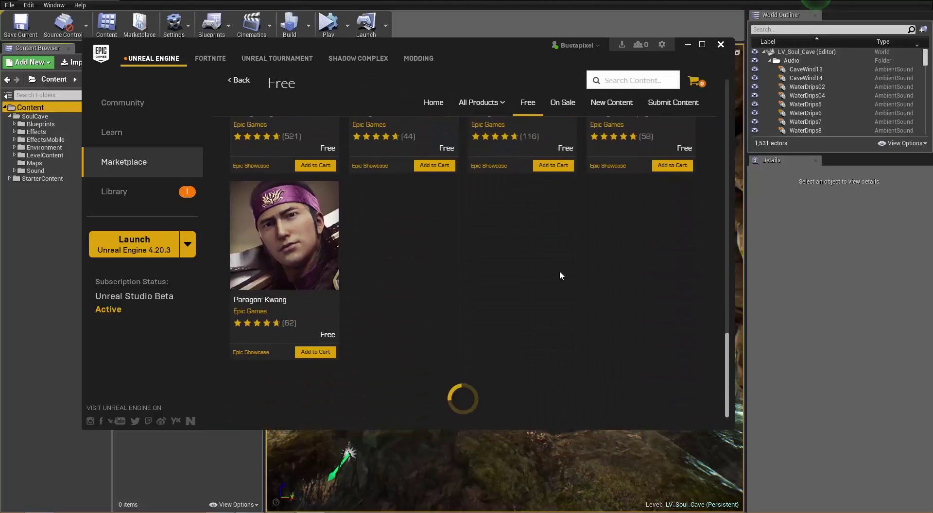
{"action": "scroll", "coordinate": [561, 277], "scroll_direction": "down", "scroll_amount": 6}
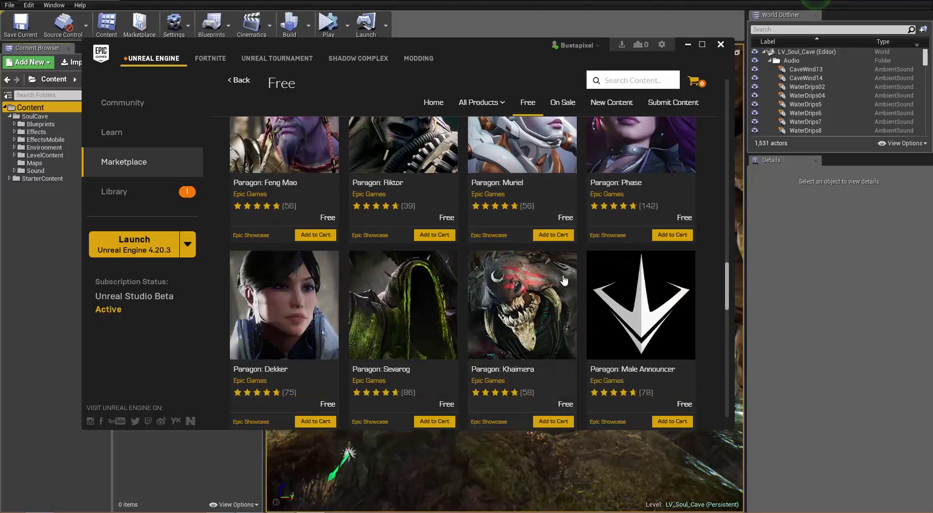
{"action": "scroll", "coordinate": [563, 280], "scroll_direction": "down", "scroll_amount": 10}
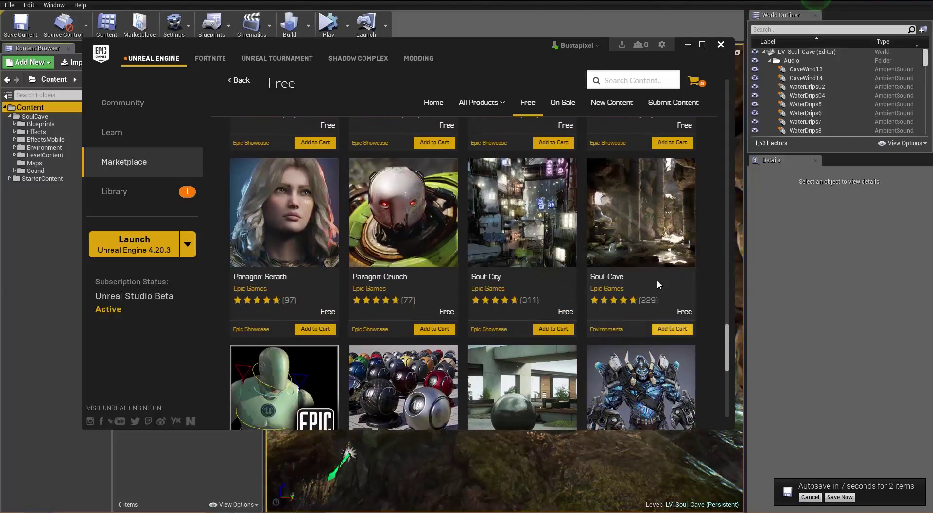
Find Soul: Cave in the launcher library's Vault, then close the launcher to return to the Unreal Editor.
{"action": "left_click", "coordinate": [121, 195]}
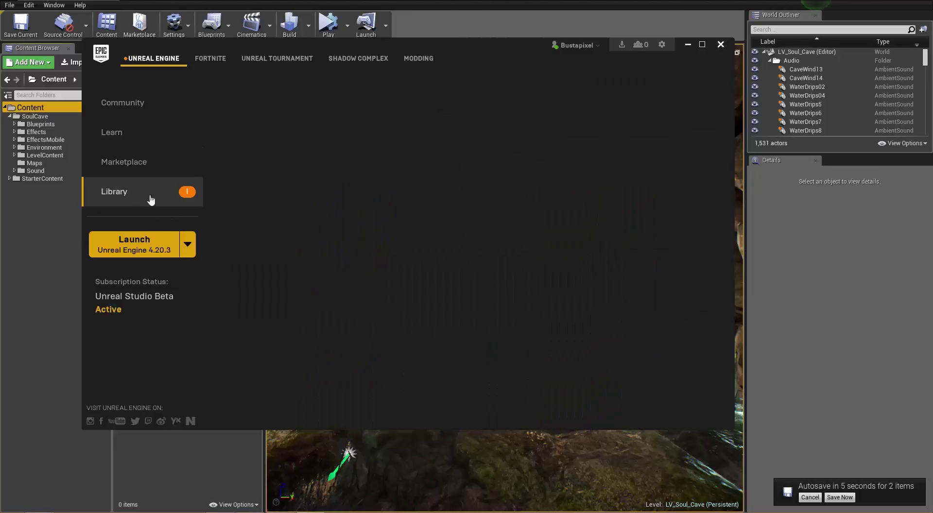
{"action": "scroll", "coordinate": [651, 316], "scroll_direction": "down", "scroll_amount": 10}
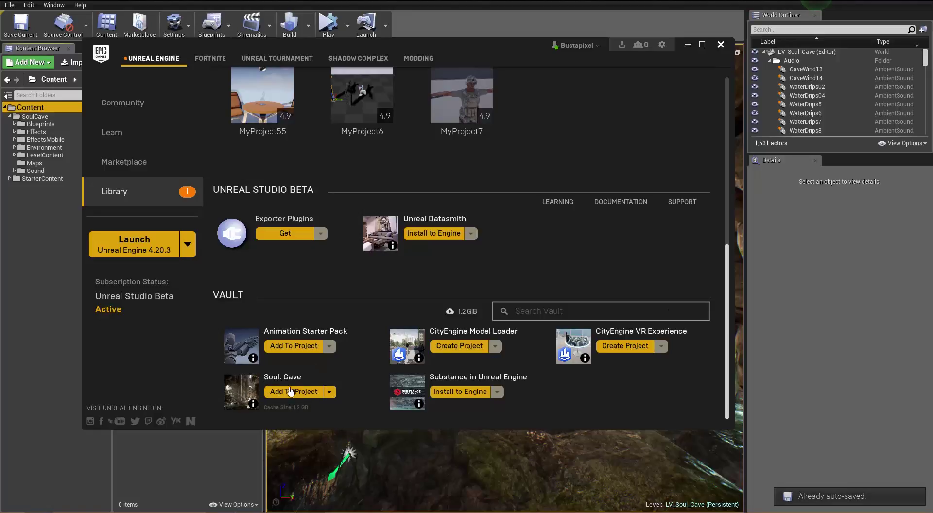
{"action": "left_click", "coordinate": [721, 45]}
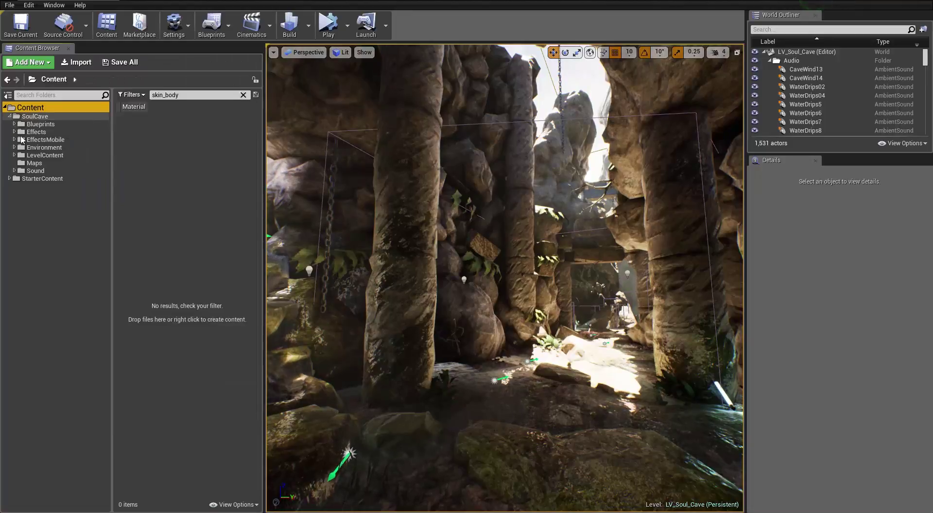
Collapse the SoulCave folder and create a folder named CC_Avatar directly under Content.
{"action": "left_click", "coordinate": [44, 165]}
{"action": "left_click", "coordinate": [32, 116]}
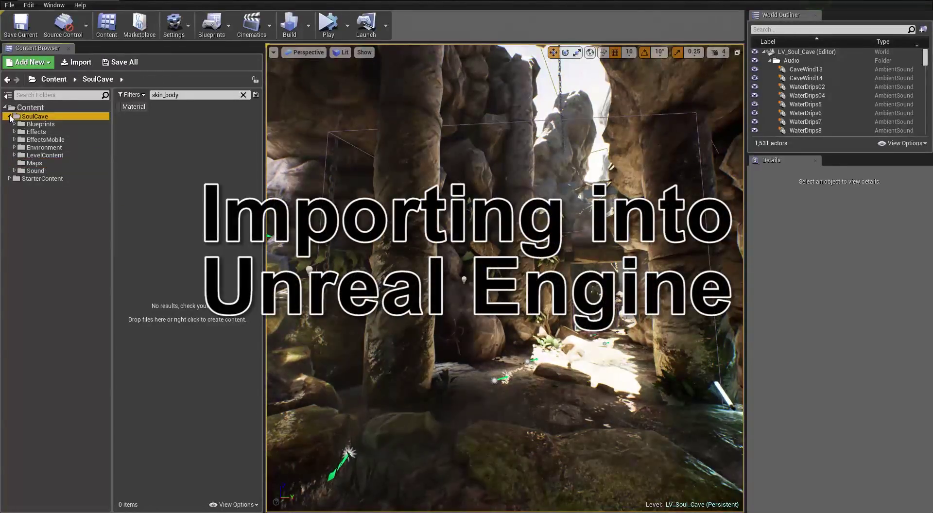
{"action": "left_click", "coordinate": [10, 117]}
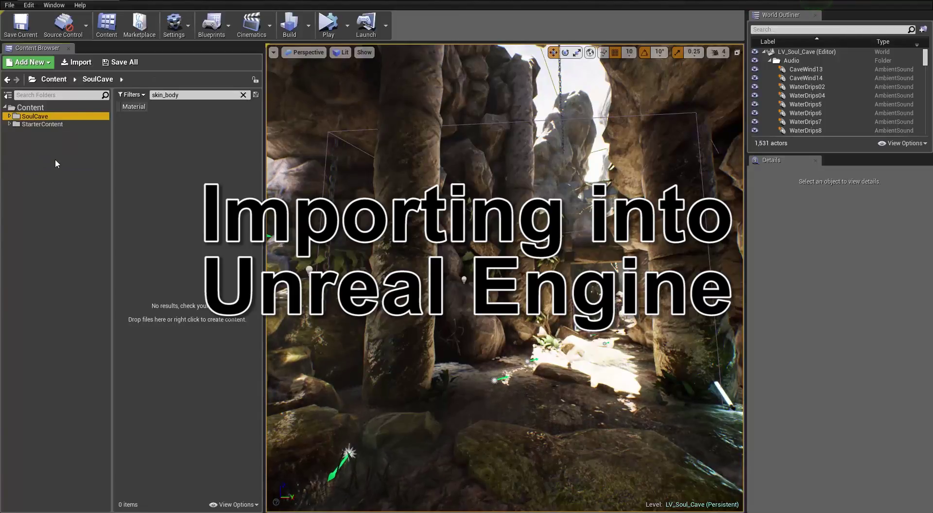
{"action": "left_click", "coordinate": [30, 108]}
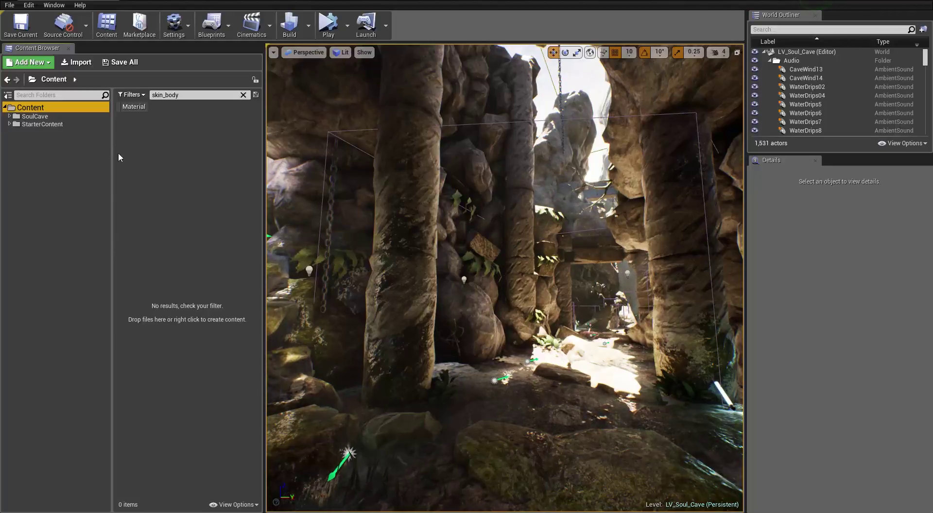
{"action": "right_click", "coordinate": [145, 176]}
{"action": "left_click", "coordinate": [170, 193]}
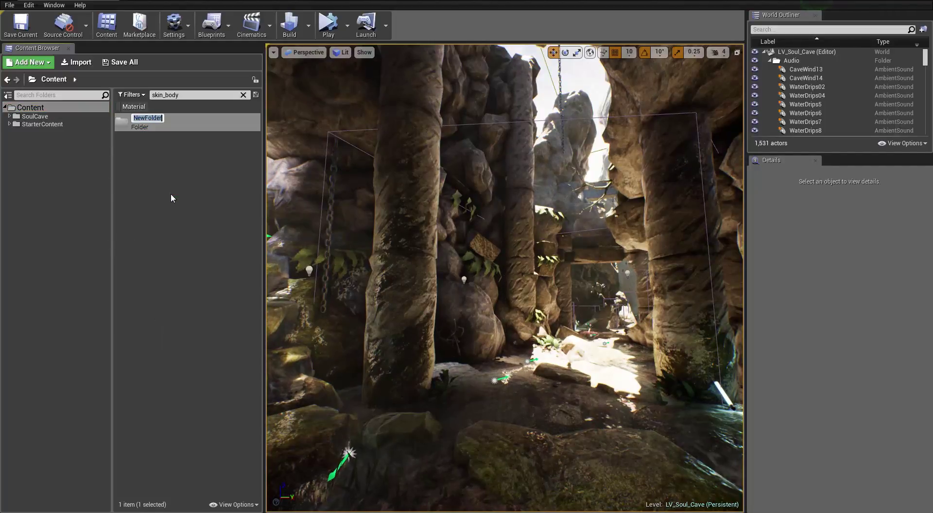
{"action": "type", "text": "CC_A"}
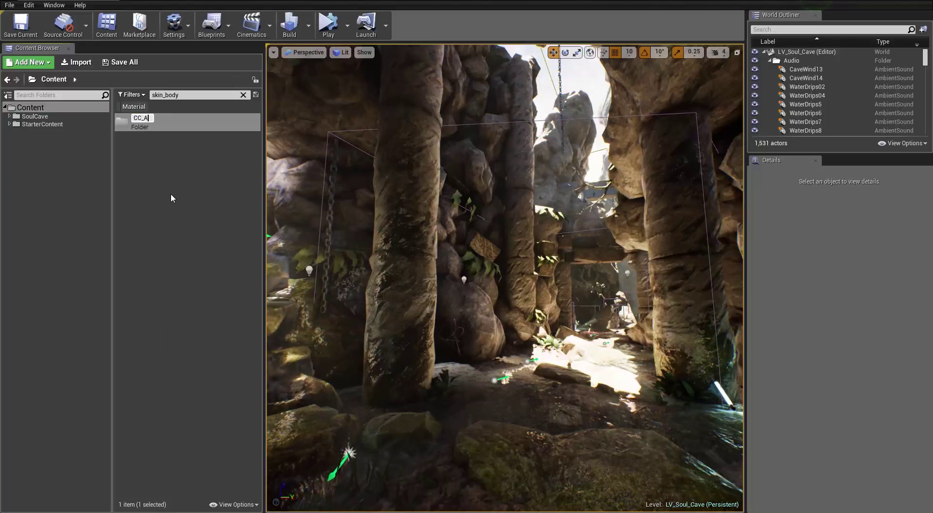
{"action": "type", "text": "vatar"}
{"action": "key", "text": "Return"}
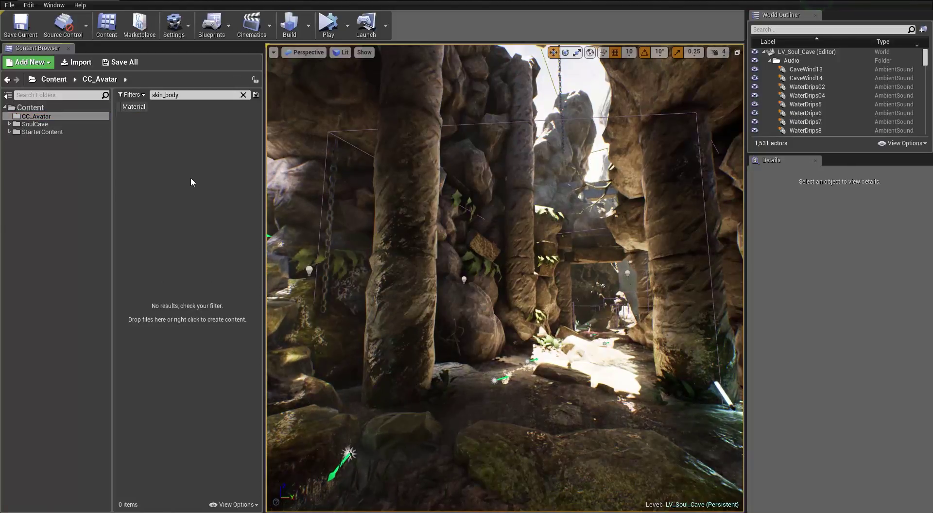
Create a folder named Materials inside CC_Avatar.
{"action": "right_click", "coordinate": [191, 182]}
{"action": "left_click", "coordinate": [212, 188]}
{"action": "type", "text": "M"}
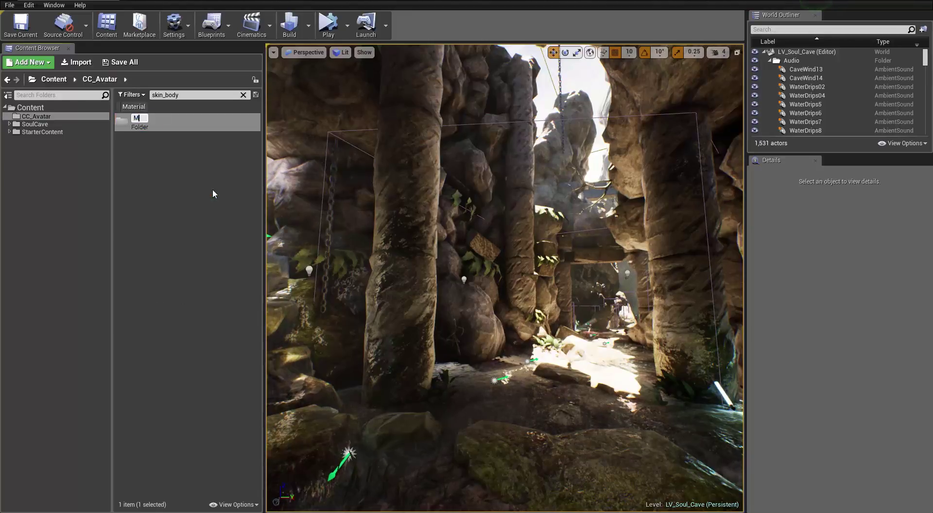
{"action": "type", "text": "aterials"}
{"action": "key", "text": "Return"}
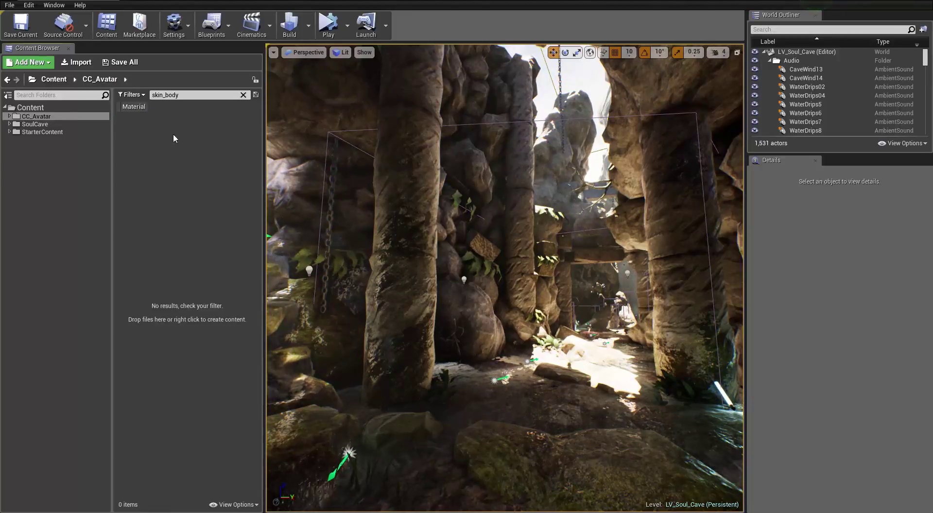
Create a folder named Textures inside the CC_Avatar Materials folder.
{"action": "double_click", "coordinate": [57, 118]}
{"action": "left_click", "coordinate": [46, 124]}
{"action": "right_click", "coordinate": [158, 153]}
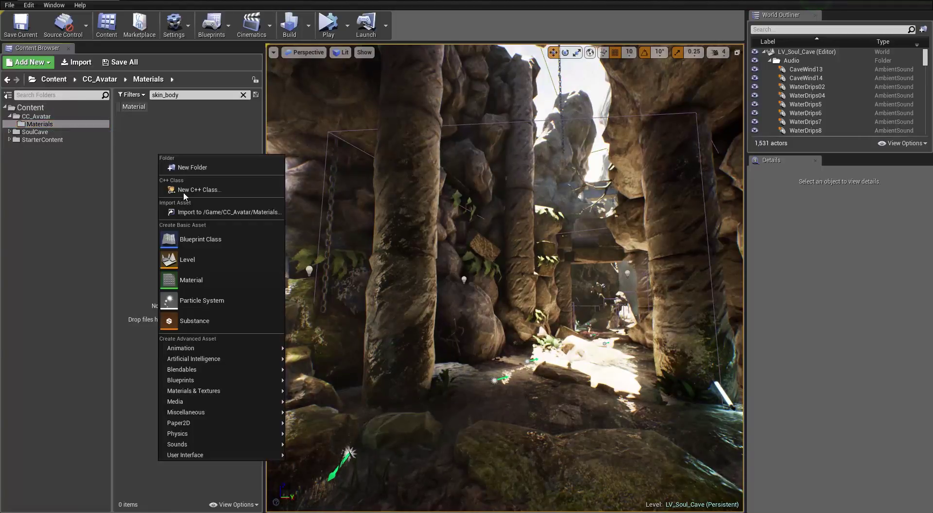
{"action": "left_click", "coordinate": [193, 167]}
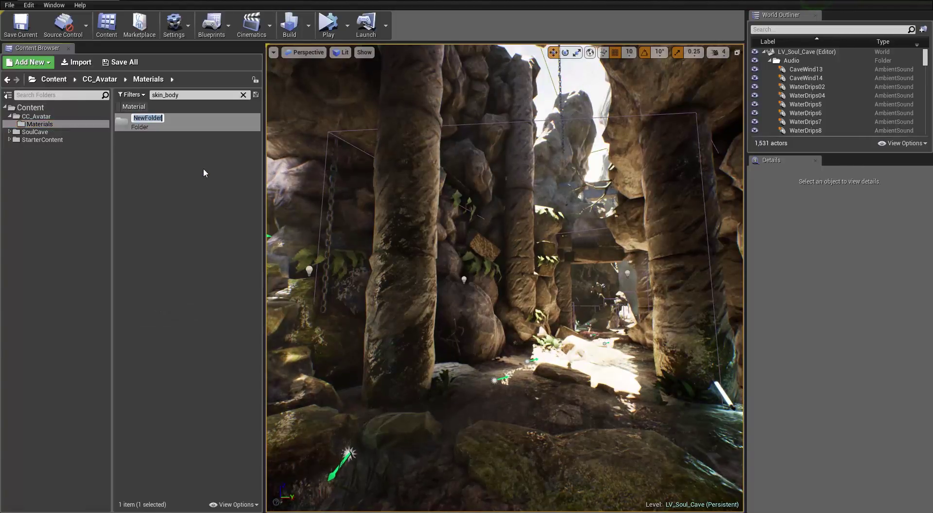
{"action": "type", "text": "Textures"}
{"action": "key", "text": "Return"}
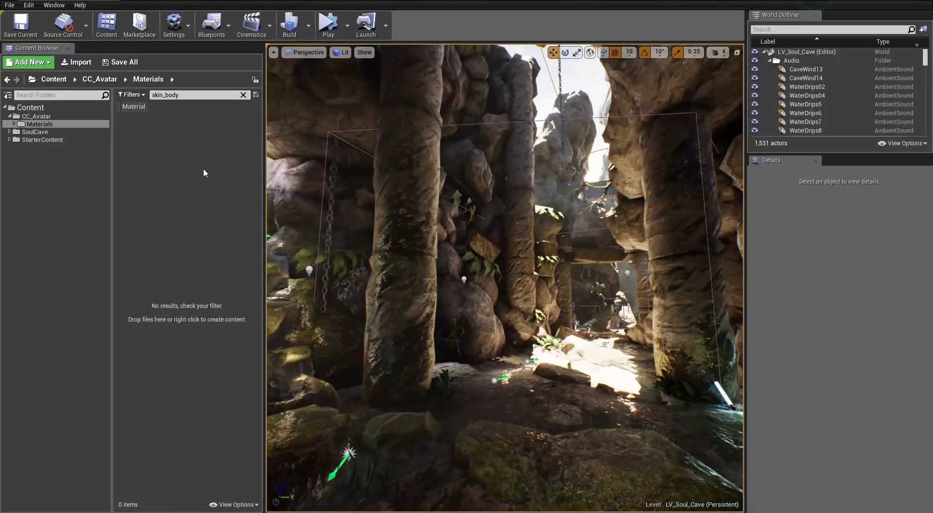
Open the new Textures folder and clear the skin_body asset search.
{"action": "left_click", "coordinate": [13, 125]}
{"action": "left_click", "coordinate": [39, 133]}
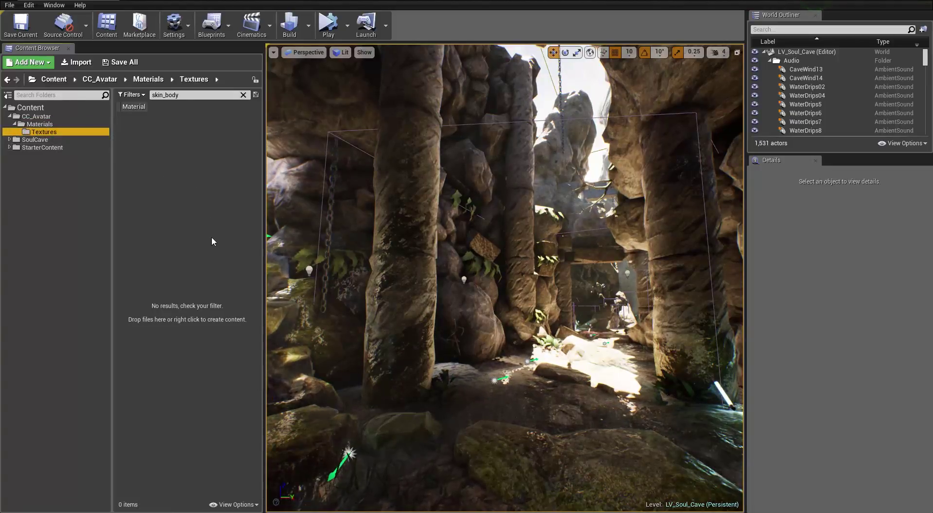
{"action": "left_click", "coordinate": [243, 97]}
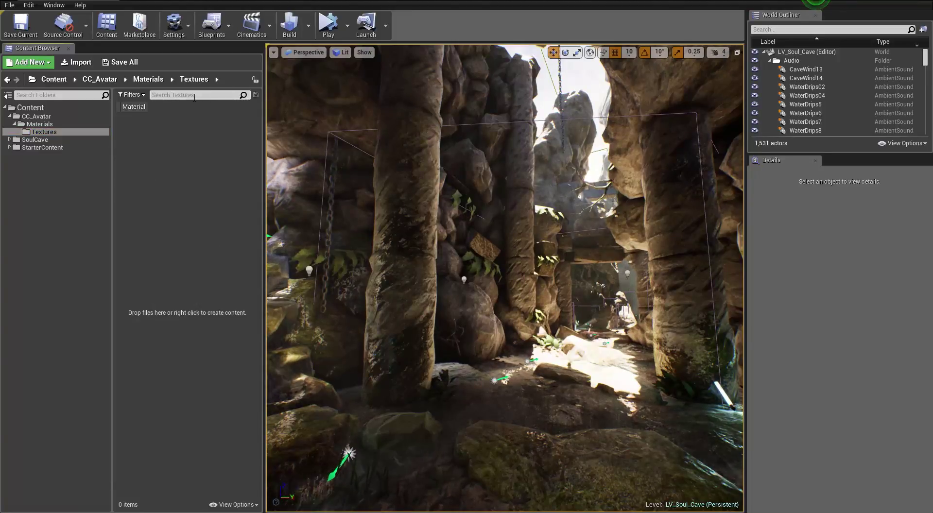
{"action": "left_click", "coordinate": [44, 131]}
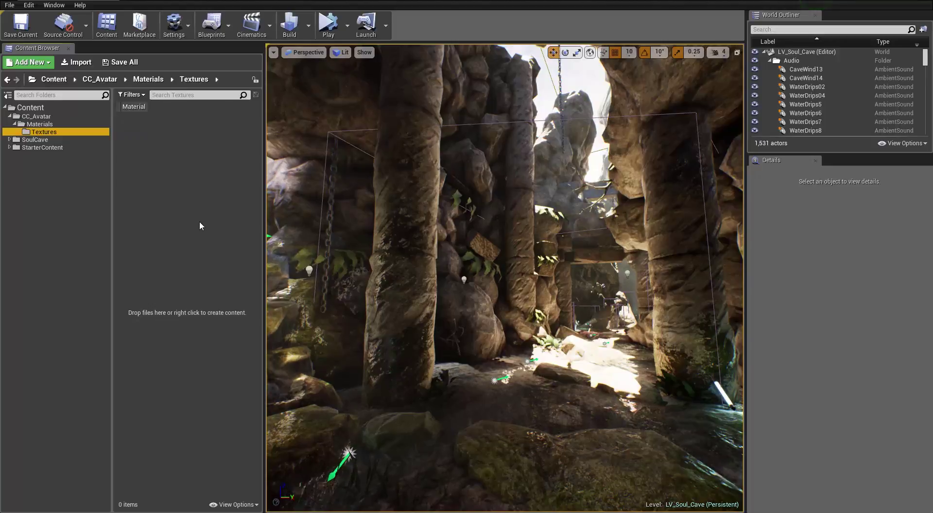
Bring the 0_Huntress_LOD0 FBX file from the exported Remesher_FBX folder into the Textures folder for import.
{"action": "key", "text": "alt+Tab"}
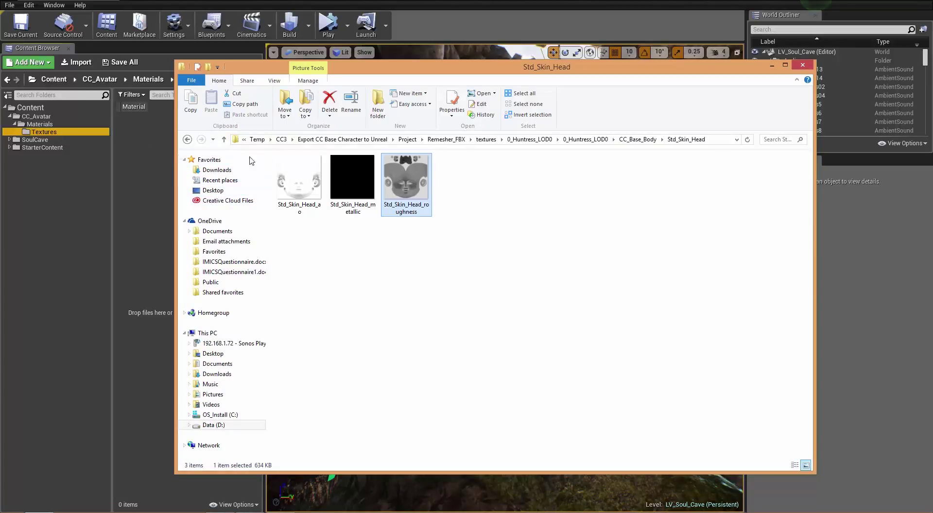
{"action": "left_click", "coordinate": [446, 140]}
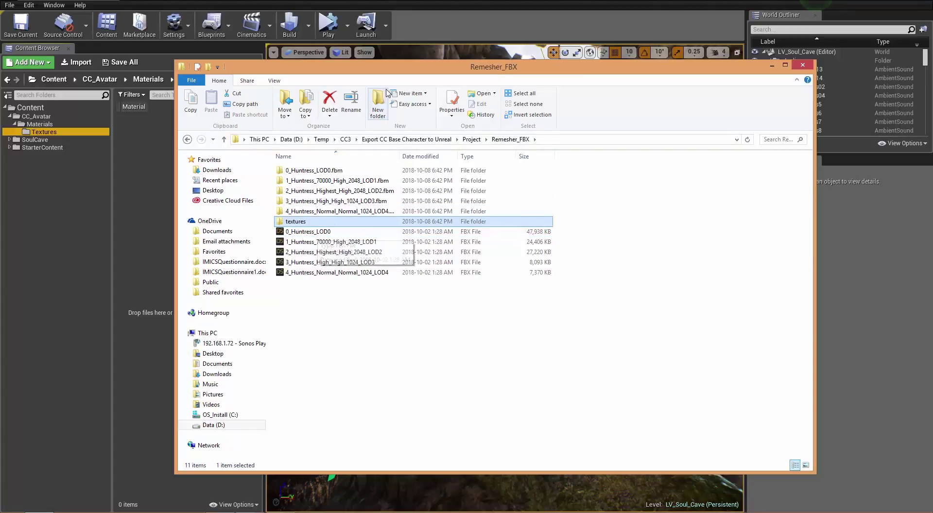
{"action": "left_click_drag", "start_coordinate": [438, 66], "coordinate": [539, 66]}
{"action": "left_click", "coordinate": [408, 232]}
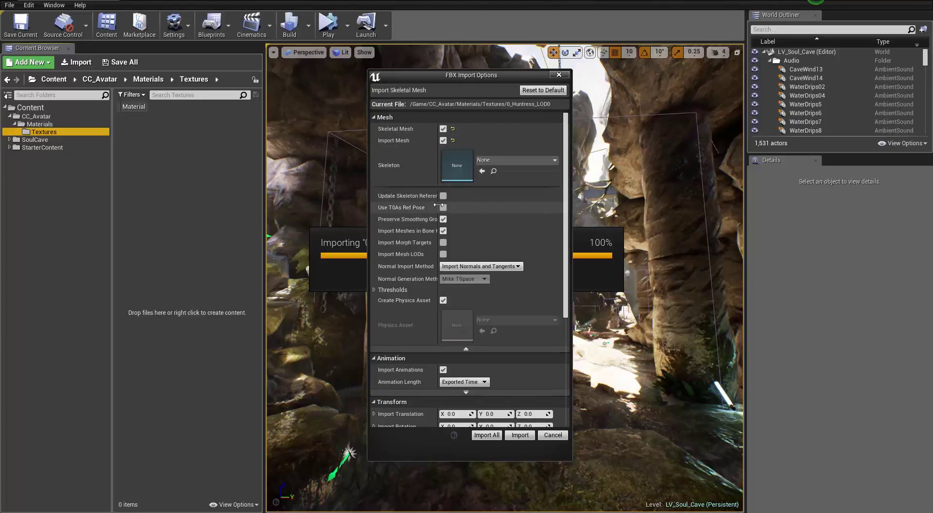
Import everything from the huntress FBX as a skeletal mesh using Import Normals and Tangents, and close the message log.
{"action": "left_click_drag", "start_coordinate": [438, 204], "coordinate": [465, 226]}
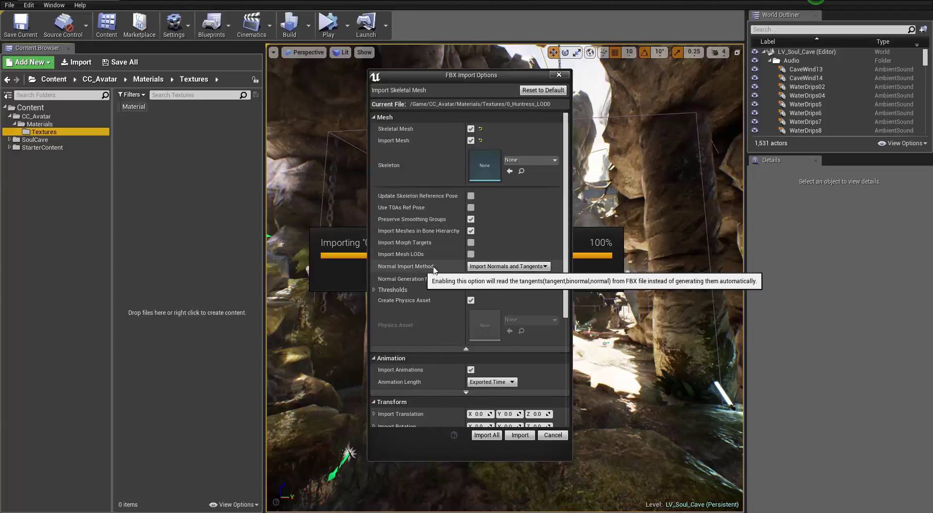
{"action": "left_click", "coordinate": [508, 267]}
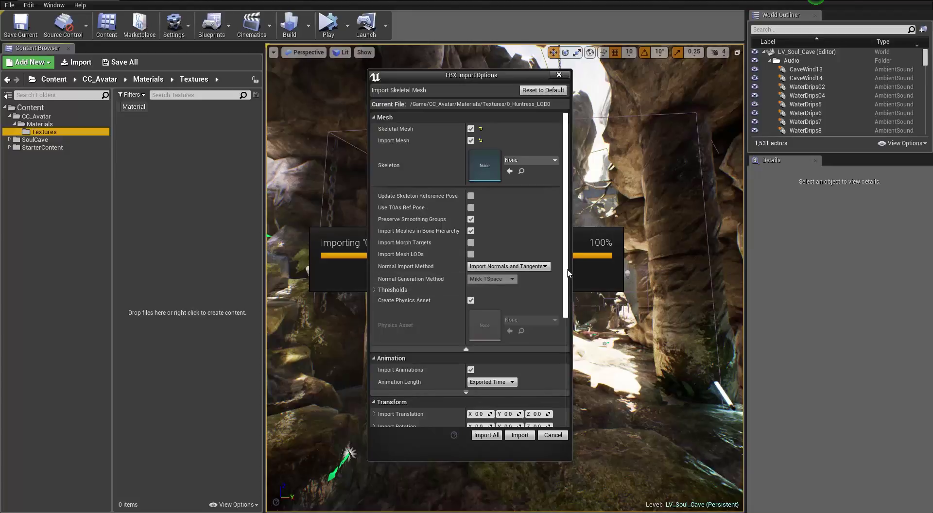
{"action": "left_click_drag", "start_coordinate": [566, 274], "coordinate": [565, 381]}
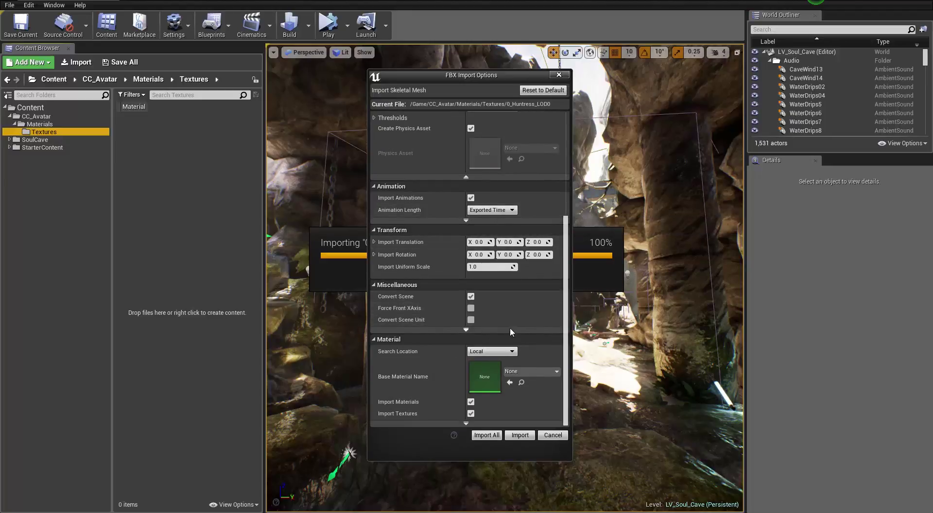
{"action": "left_click", "coordinate": [484, 434]}
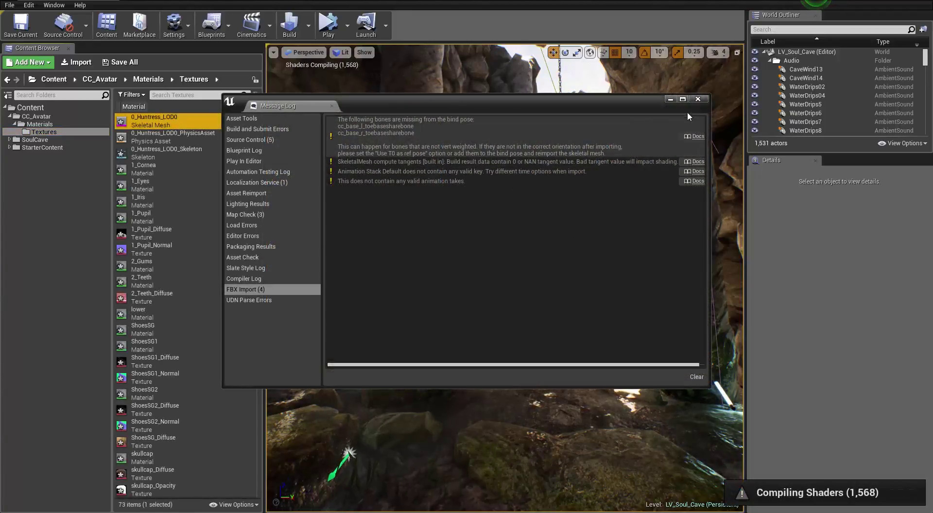
{"action": "left_click", "coordinate": [698, 99]}
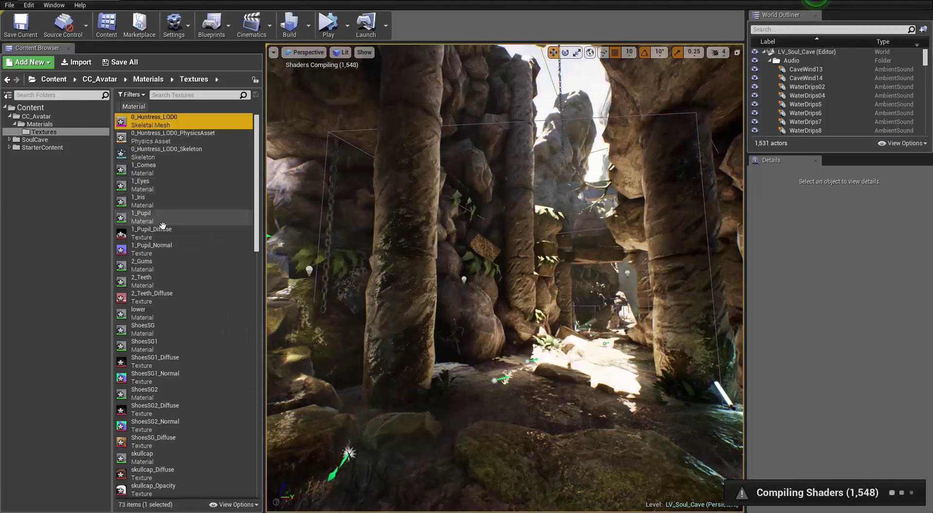
Move the 0_Huntress_LOD0 skeletal mesh, physics asset and skeleton from Textures into the CC_Avatar folder.
{"action": "left_click", "coordinate": [162, 153]}
{"action": "left_click", "coordinate": [158, 139], "text": "ctrl"}
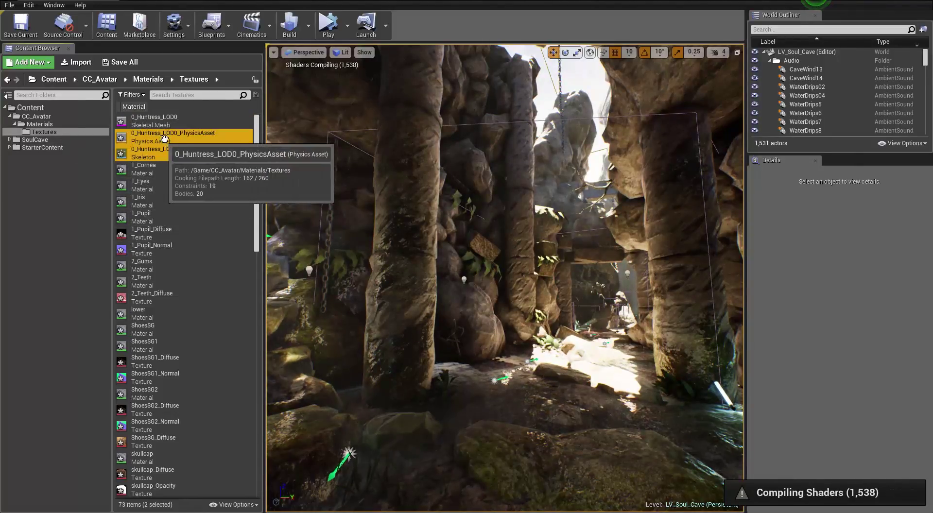
{"action": "left_click", "coordinate": [163, 122], "text": "ctrl"}
{"action": "left_click_drag", "start_coordinate": [164, 121], "coordinate": [43, 118]}
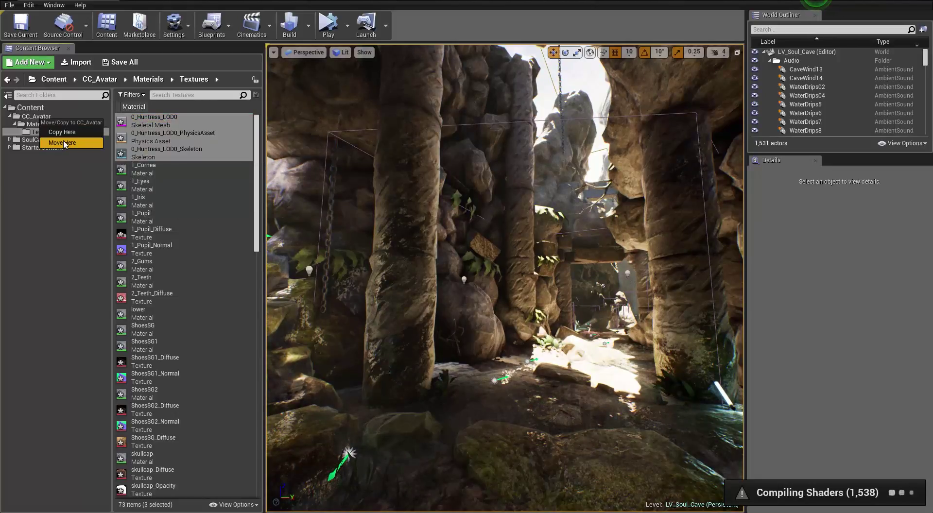
{"action": "left_click", "coordinate": [62, 143]}
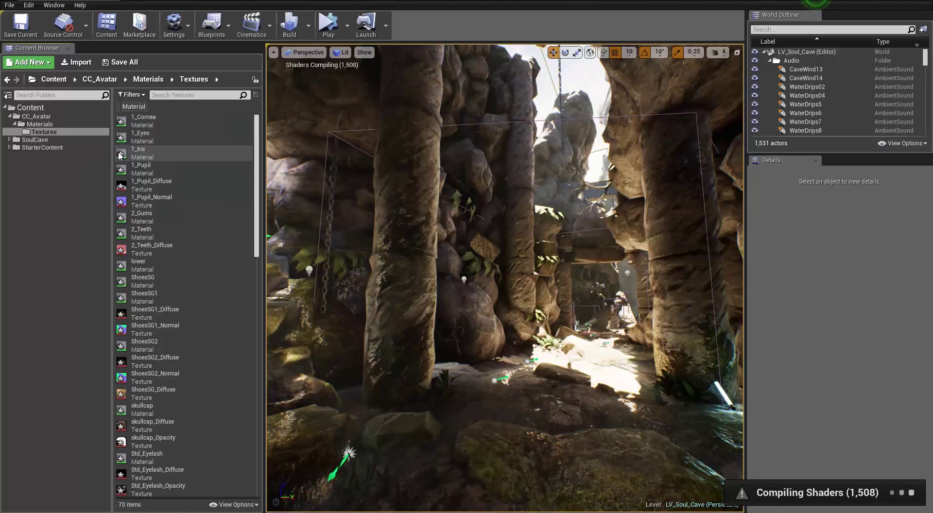
Filter the Textures folder to Material assets and move all of them into the Materials folder.
{"action": "left_click", "coordinate": [140, 108]}
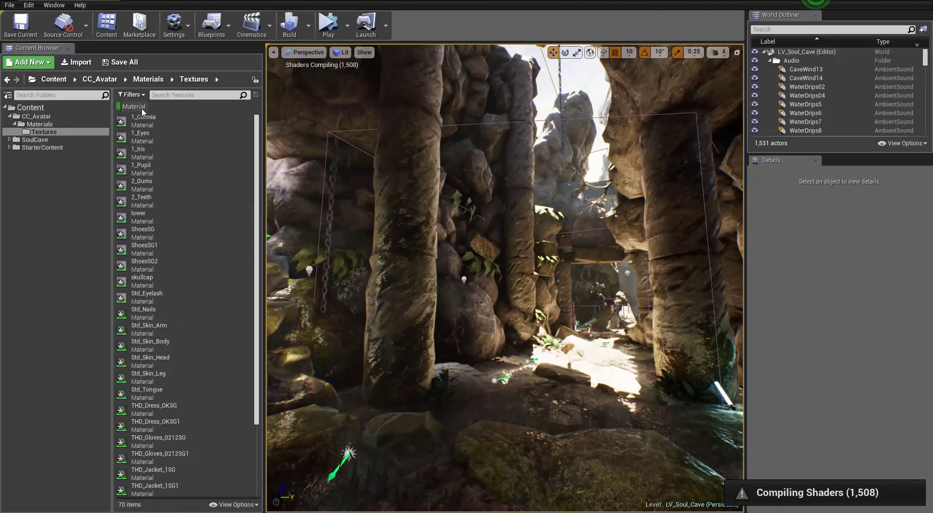
{"action": "left_click", "coordinate": [131, 94]}
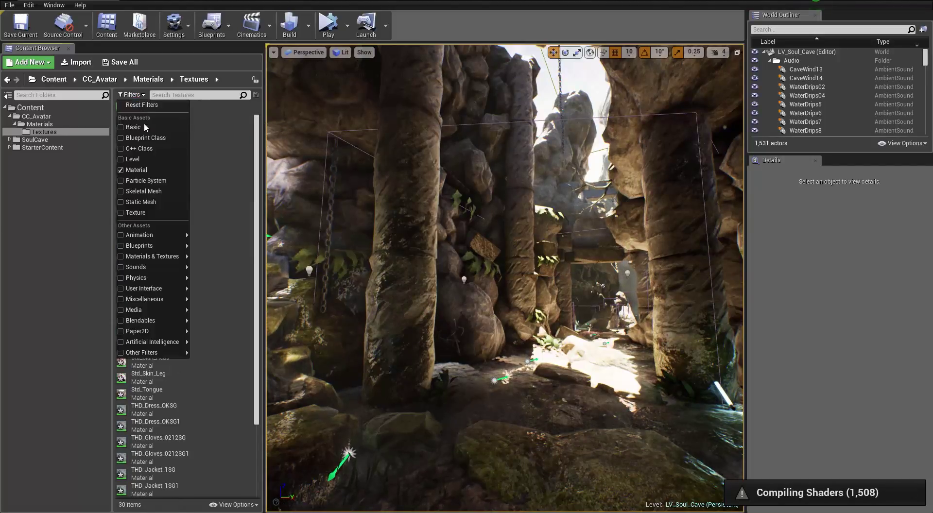
{"action": "left_click", "coordinate": [121, 170]}
{"action": "left_click", "coordinate": [121, 170]}
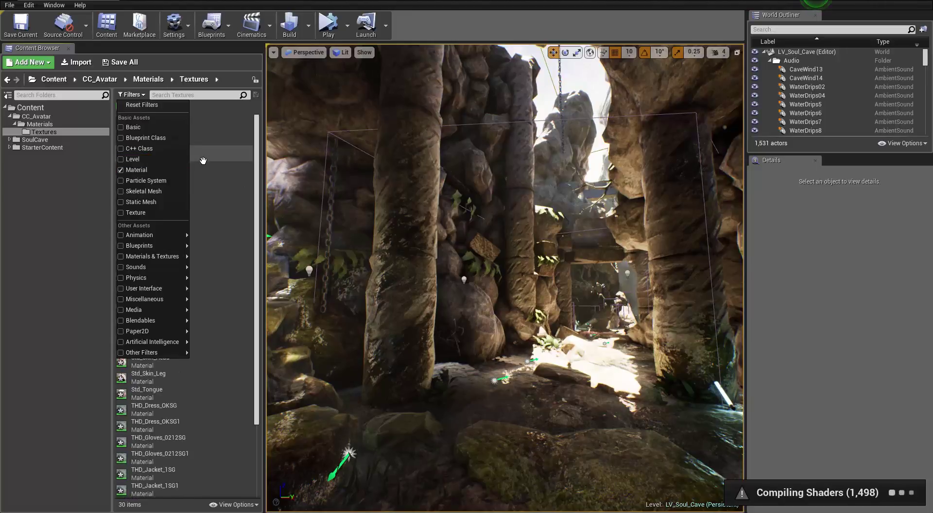
{"action": "left_click", "coordinate": [203, 160]}
{"action": "key", "text": "ctrl+a"}
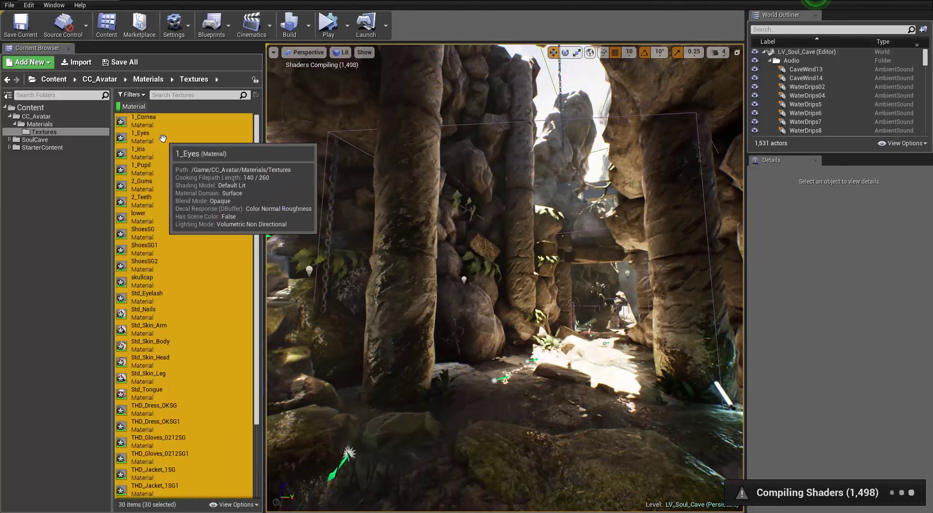
{"action": "left_click_drag", "start_coordinate": [145, 119], "coordinate": [43, 124]}
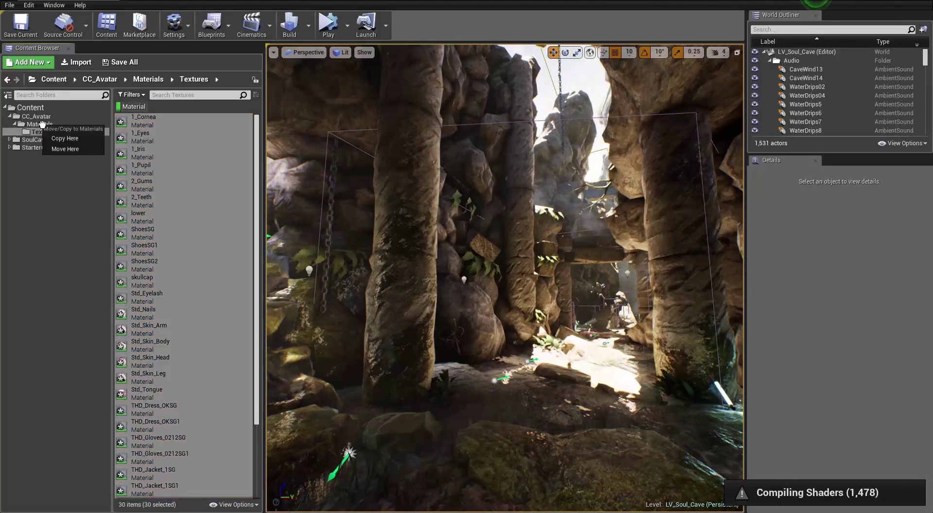
{"action": "left_click", "coordinate": [71, 149]}
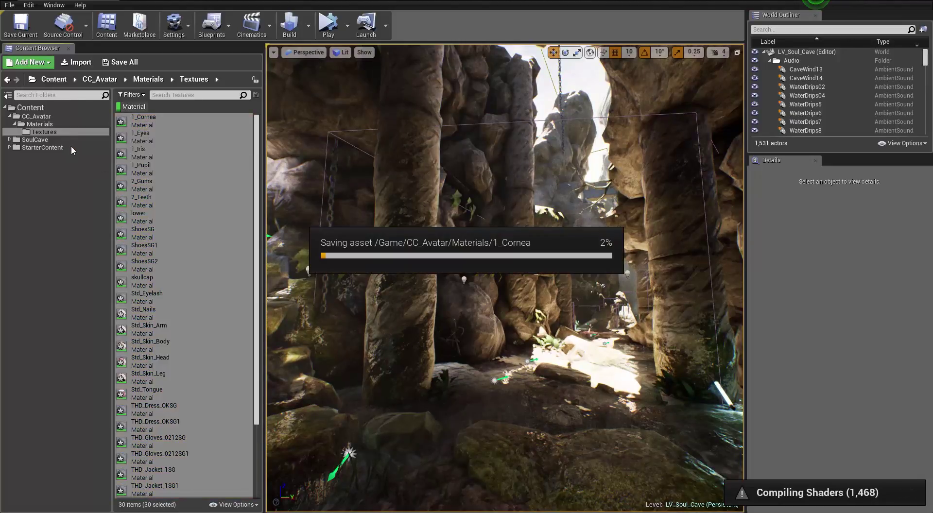
Clear the Material filter and display all remaining assets in the Textures folder.
{"action": "left_click", "coordinate": [131, 95]}
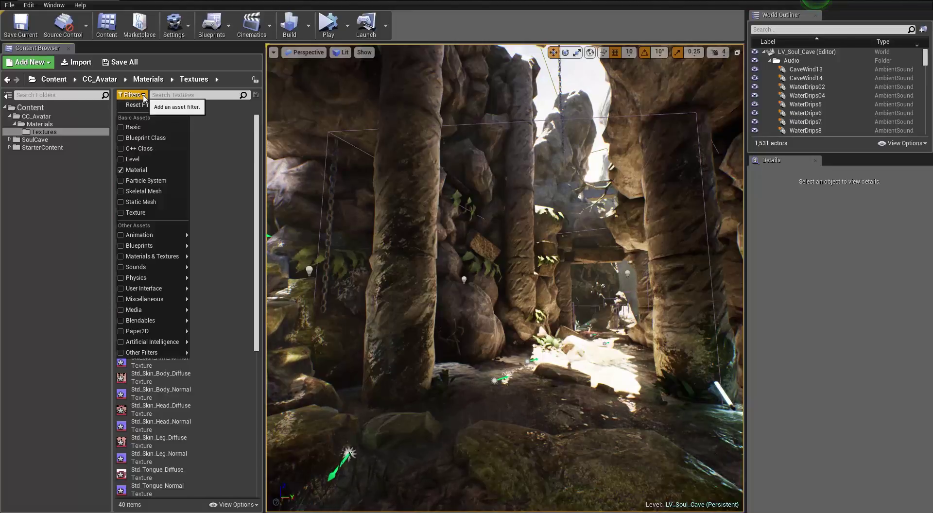
{"action": "left_click", "coordinate": [146, 154]}
{"action": "left_click", "coordinate": [165, 200]}
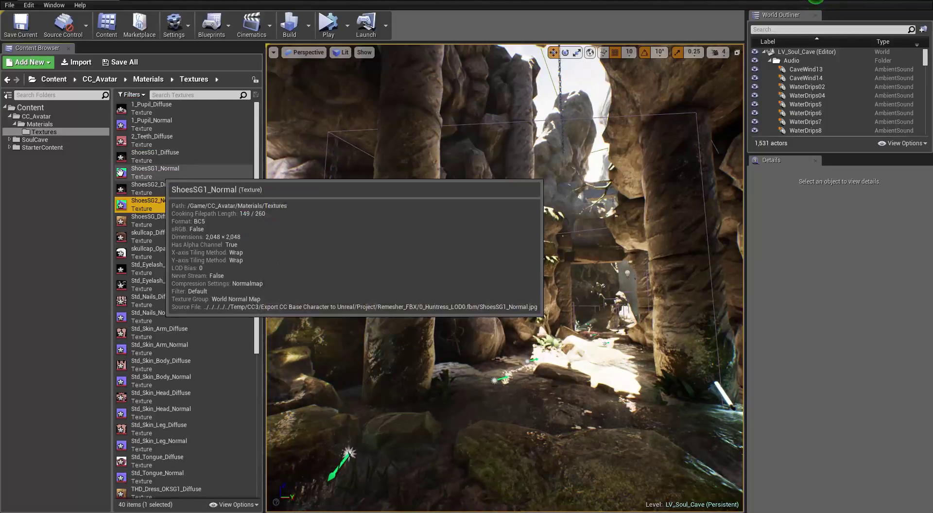
{"action": "left_click", "coordinate": [46, 132]}
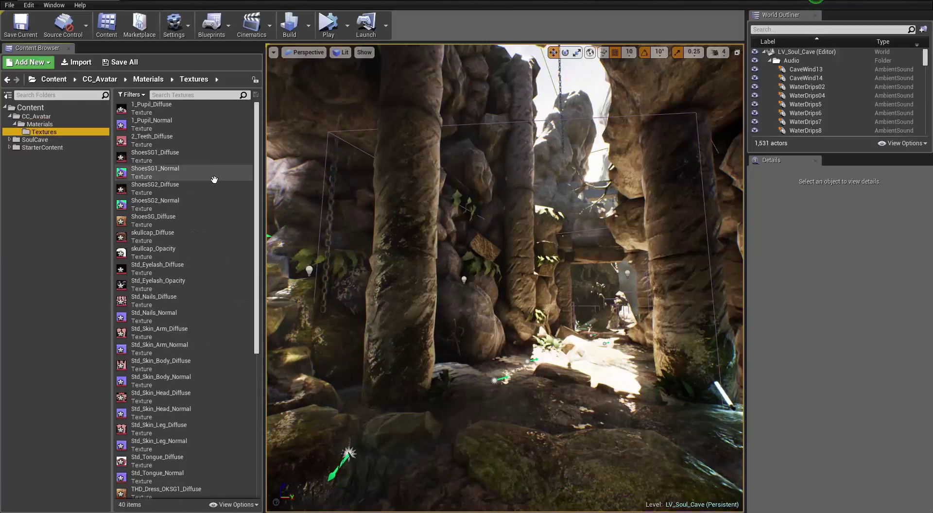
{"action": "mouse_move", "coordinate": [225, 186]}
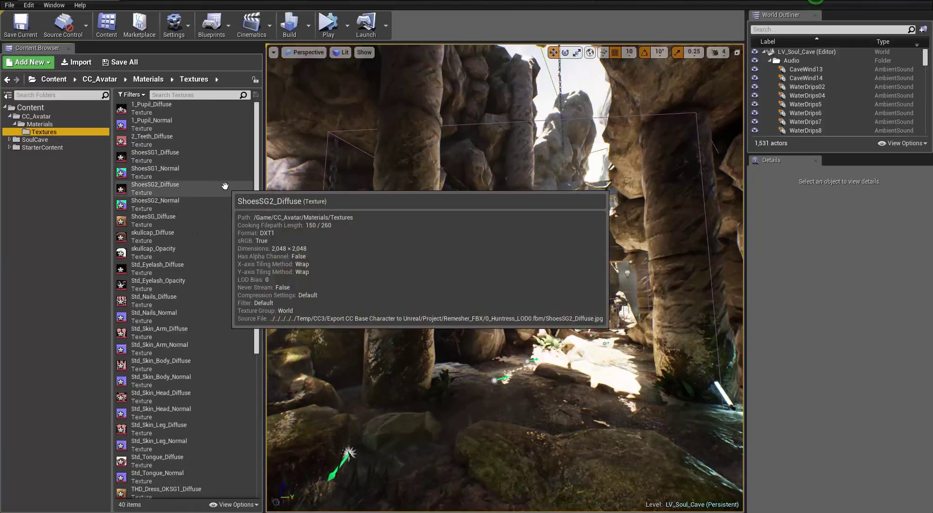
Import the 0_Huntress_LOD0 folder from the Remesher_FBX textures directory into the project's Textures folder.
{"action": "key", "text": "alt+Tab"}
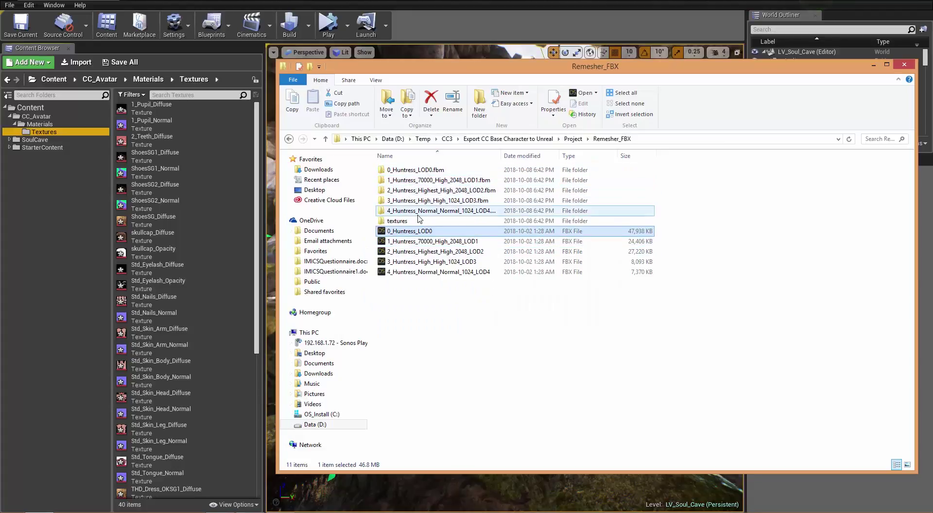
{"action": "double_click", "coordinate": [411, 221]}
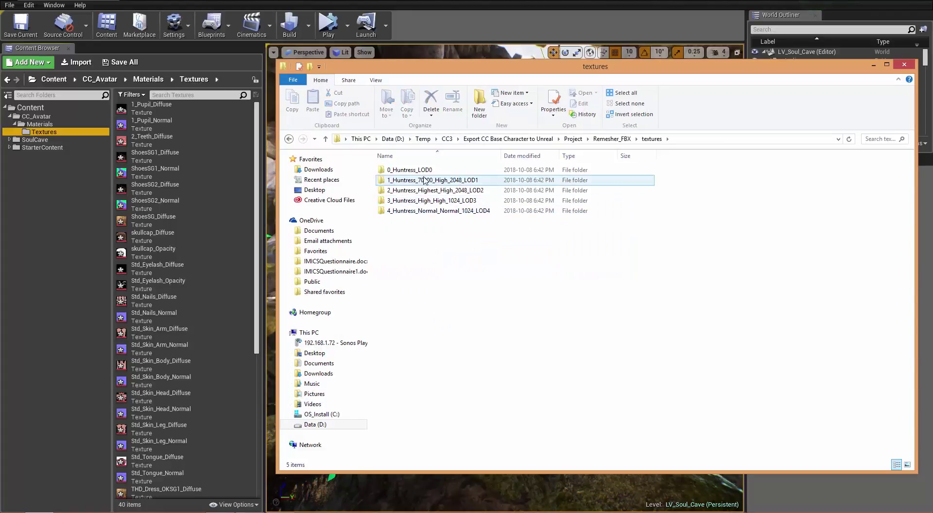
{"action": "double_click", "coordinate": [410, 170]}
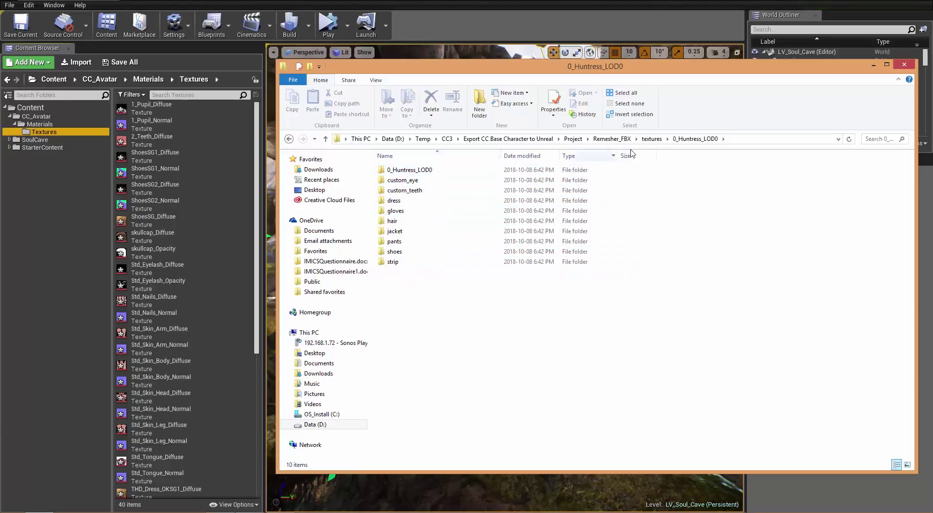
{"action": "left_click", "coordinate": [653, 140]}
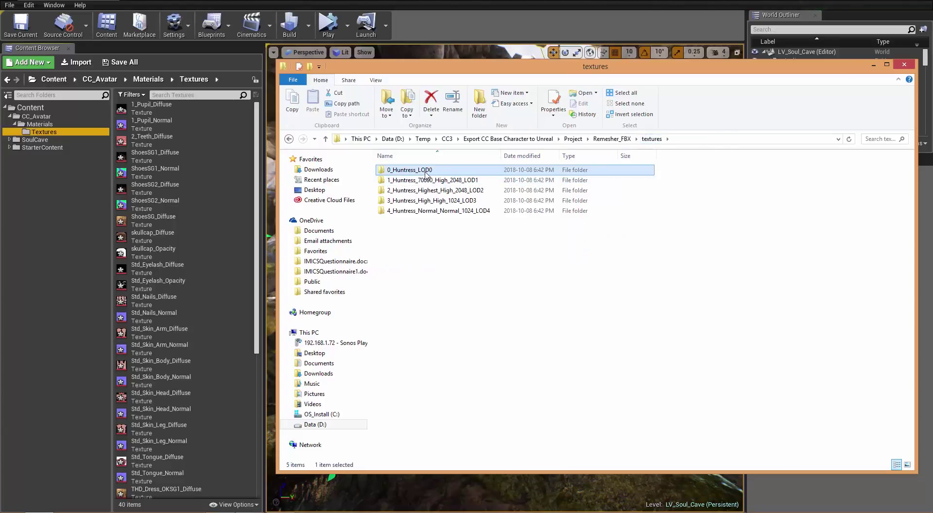
{"action": "left_click_drag", "start_coordinate": [404, 175], "coordinate": [221, 235]}
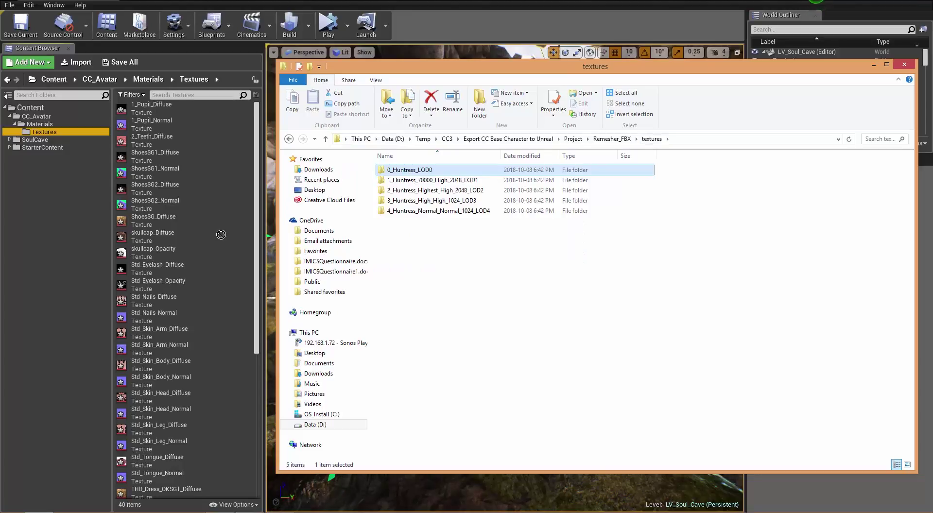
{"action": "left_click_drag", "start_coordinate": [220, 234], "coordinate": [220, 235]}
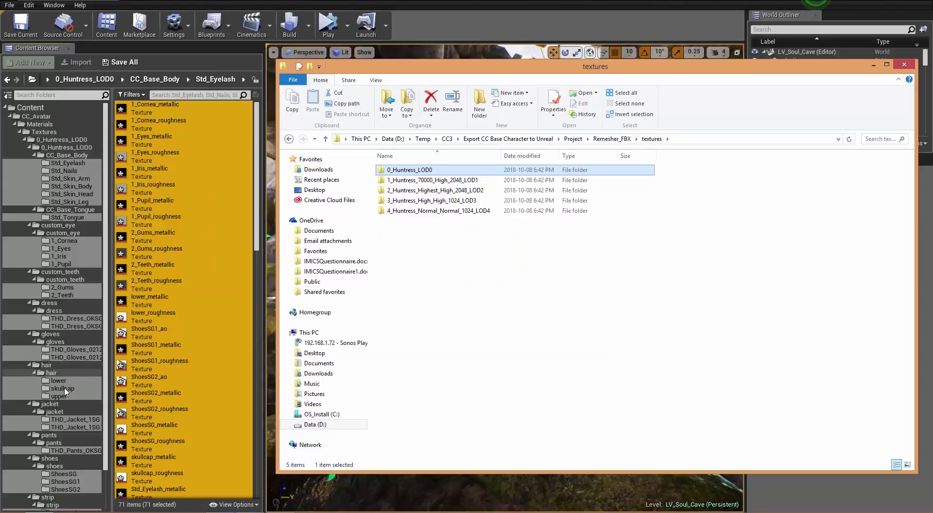
Collapse the imported texture subfolders and open the 0_Huntress_LOD0 folder.
{"action": "left_click", "coordinate": [34, 155]}
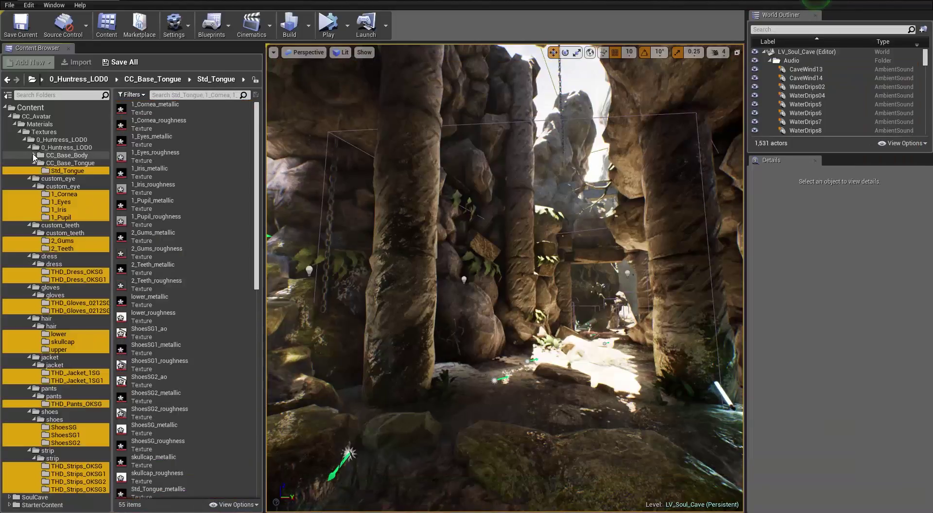
{"action": "left_click", "coordinate": [30, 147]}
{"action": "left_click", "coordinate": [25, 140]}
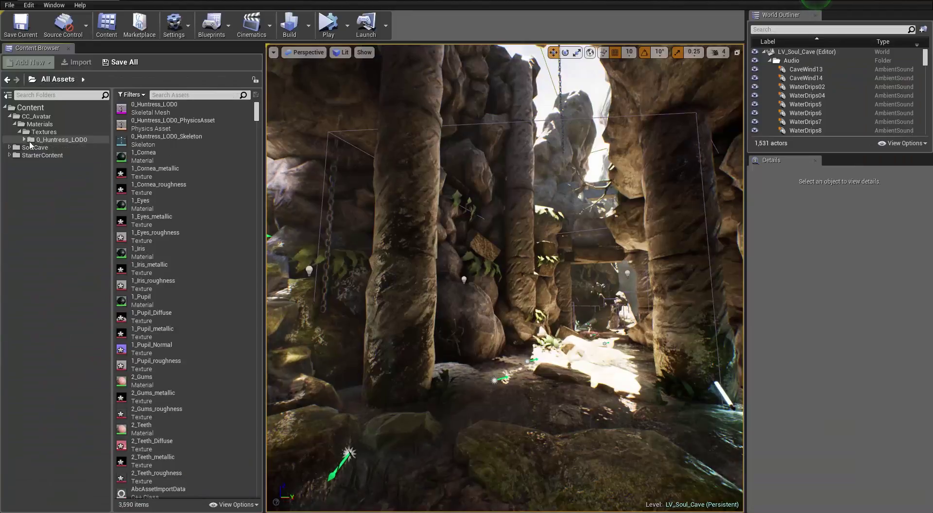
{"action": "left_click", "coordinate": [62, 140]}
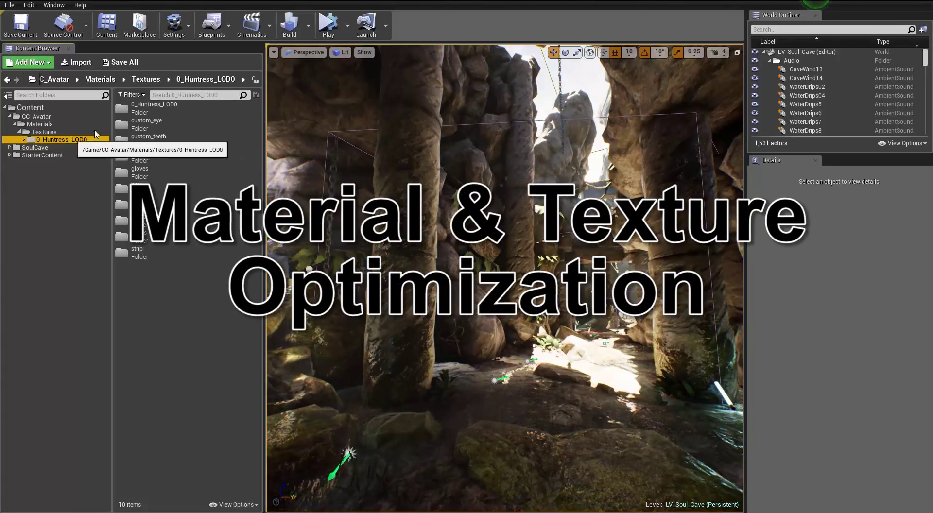
Search the folder for "cornea" and open the 1_Cornea_metallic and 1_Cornea_roughness textures for editing.
{"action": "left_click", "coordinate": [188, 96]}
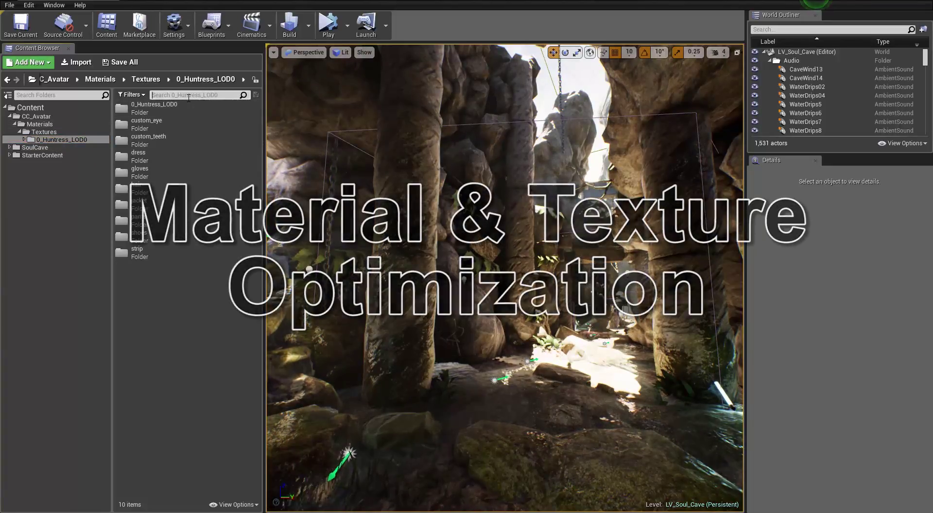
{"action": "type", "text": "cornea"}
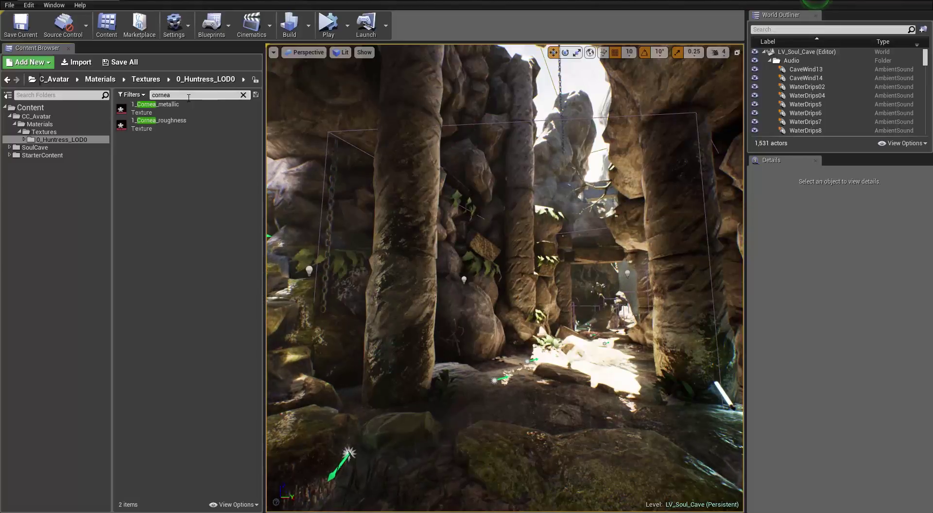
{"action": "left_click", "coordinate": [170, 106]}
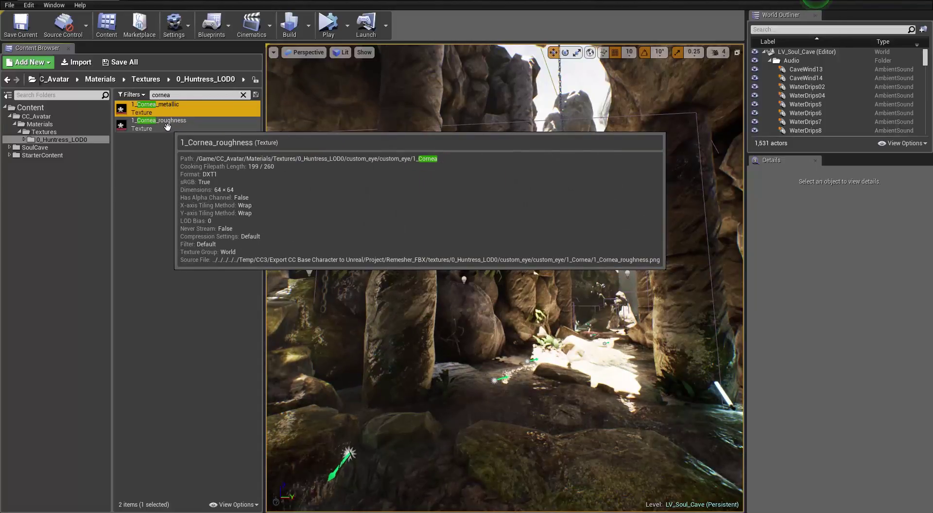
{"action": "left_click", "coordinate": [167, 126], "text": "ctrl"}
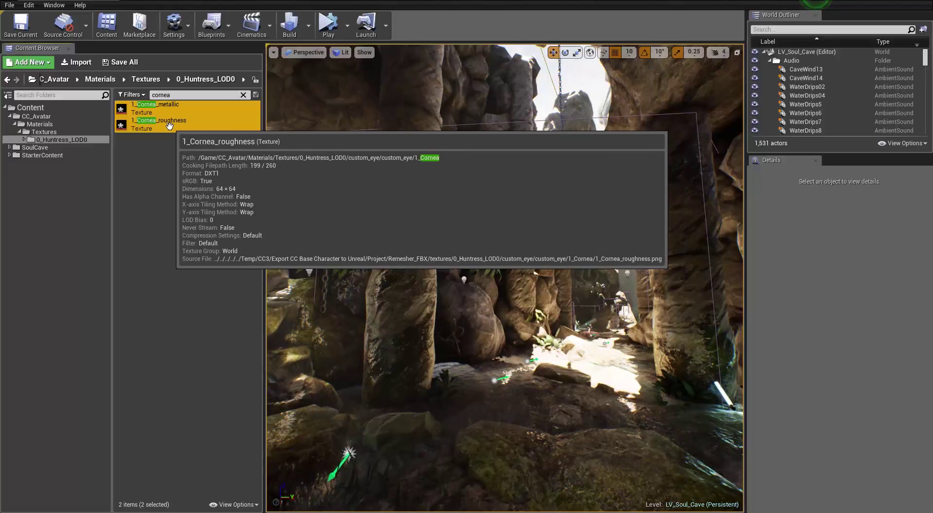
{"action": "right_click", "coordinate": [169, 126]}
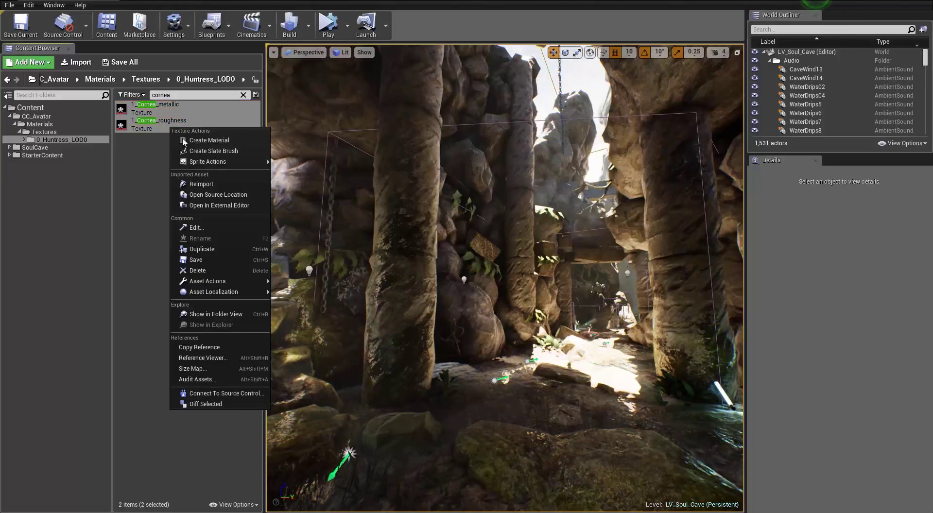
{"action": "left_click", "coordinate": [202, 224]}
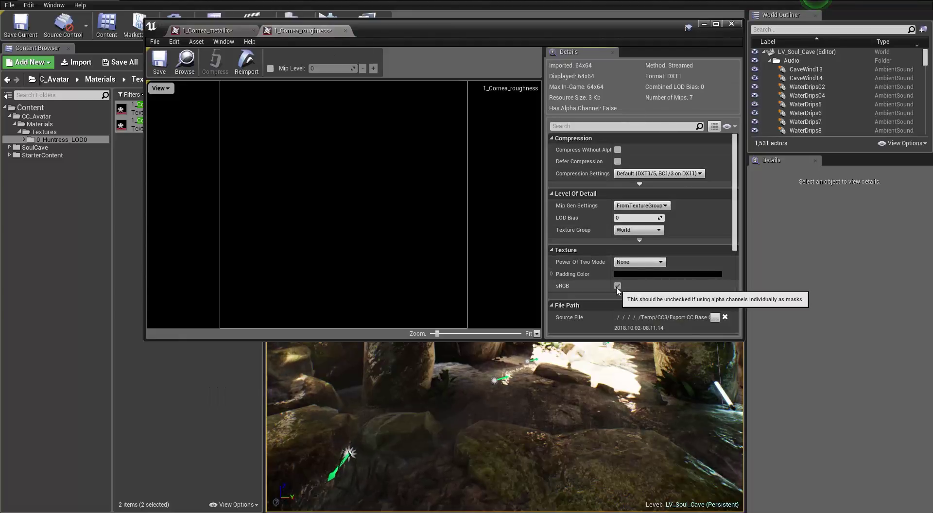
Turn off sRGB on the cornea roughness and metallic textures, save both and close the texture editor.
{"action": "left_click", "coordinate": [165, 62]}
{"action": "left_click", "coordinate": [218, 31]}
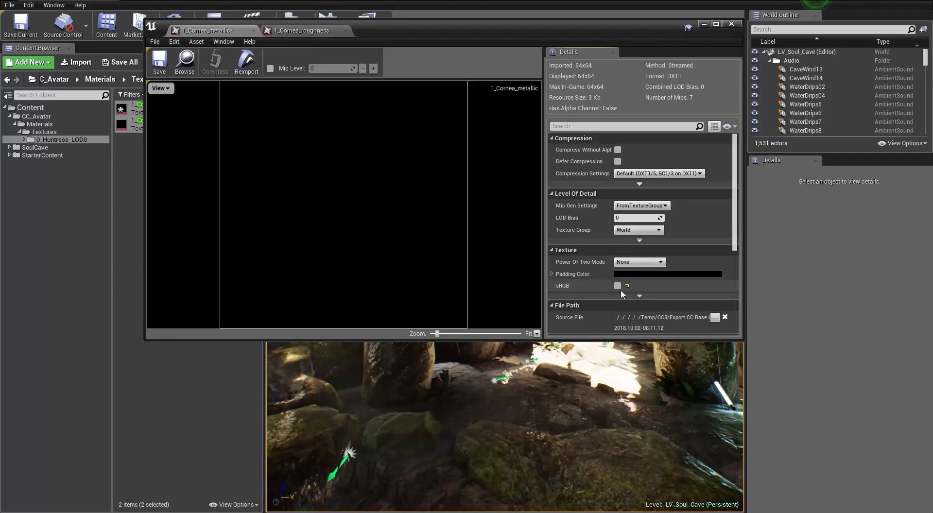
{"action": "left_click", "coordinate": [158, 63]}
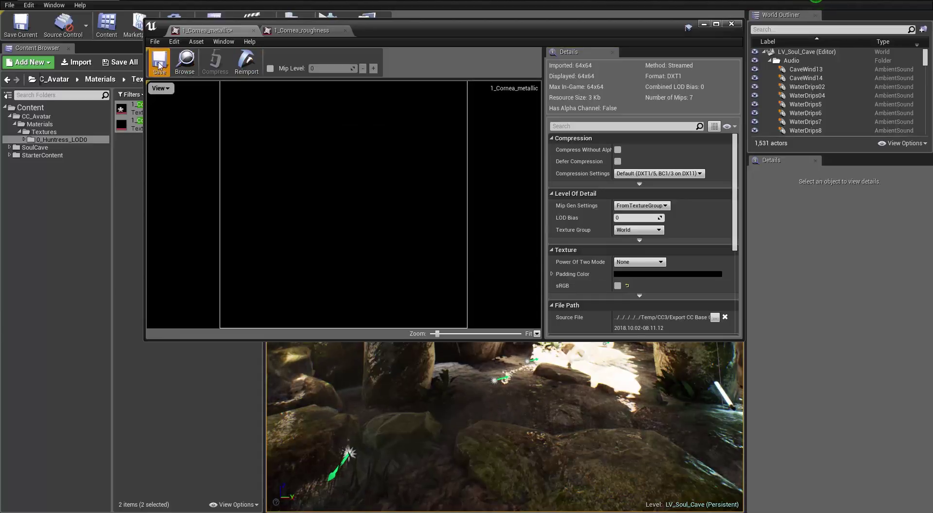
{"action": "left_click", "coordinate": [732, 24]}
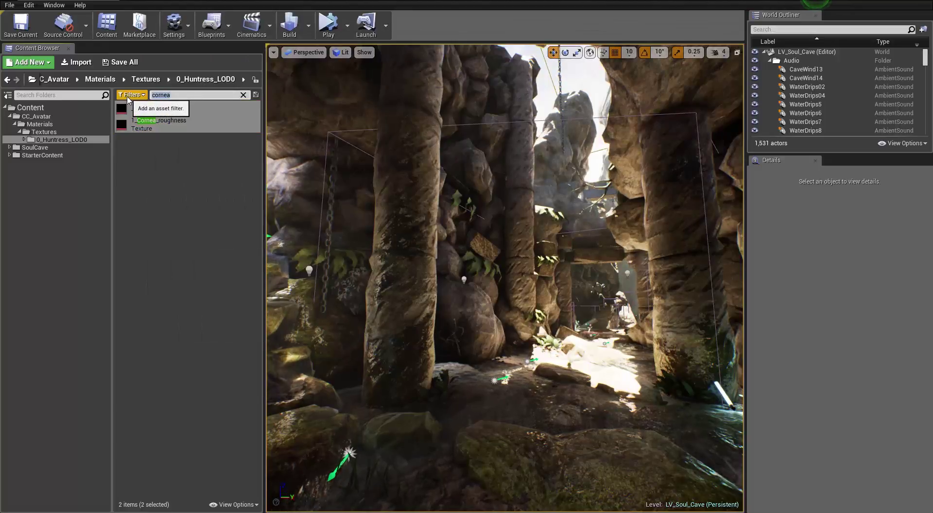
Search for "skin_body" and open the Std_Skin_Body ao, metallic and roughness textures for editing.
{"action": "type", "text": "_body"}
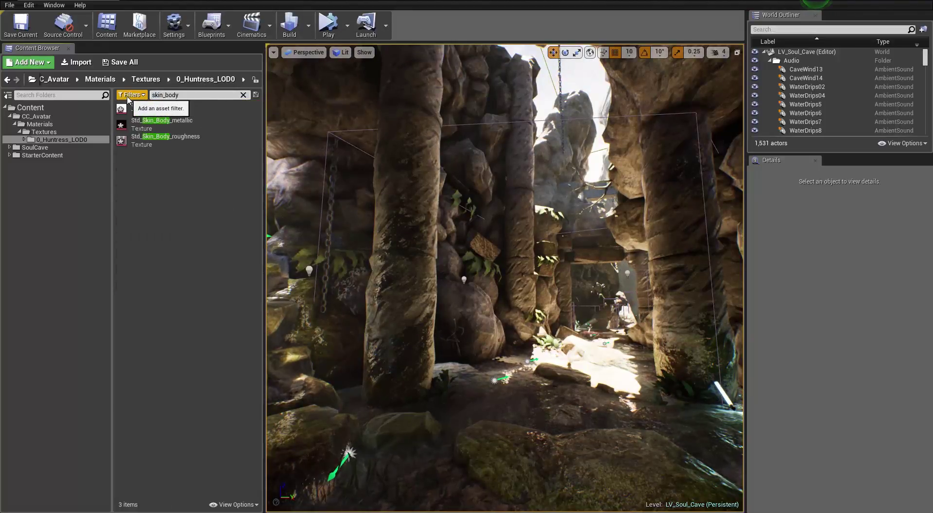
{"action": "left_click", "coordinate": [160, 108]}
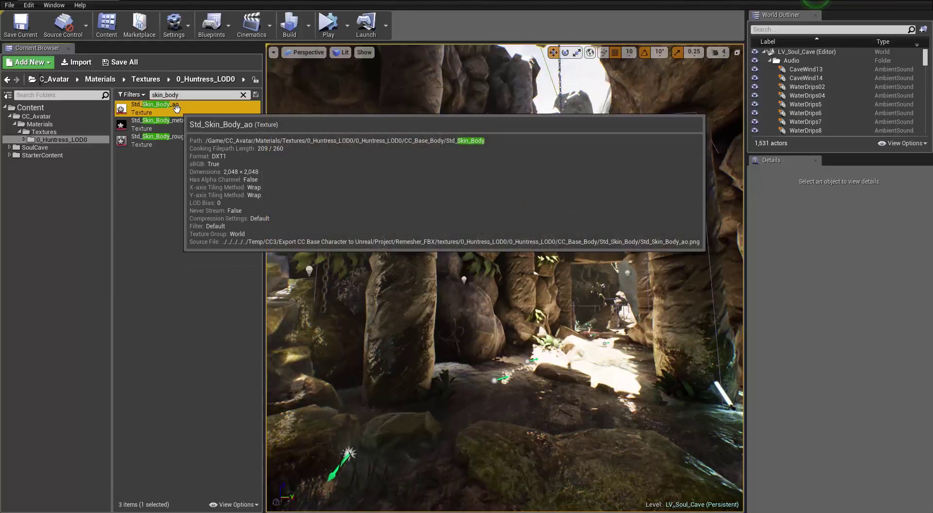
{"action": "left_click", "coordinate": [176, 141], "text": "shift"}
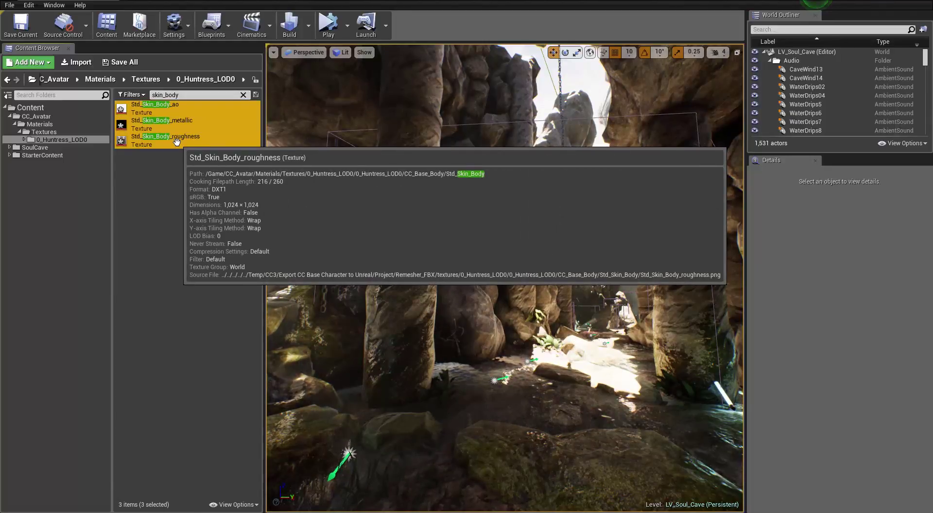
{"action": "right_click", "coordinate": [177, 143]}
{"action": "left_click", "coordinate": [214, 243]}
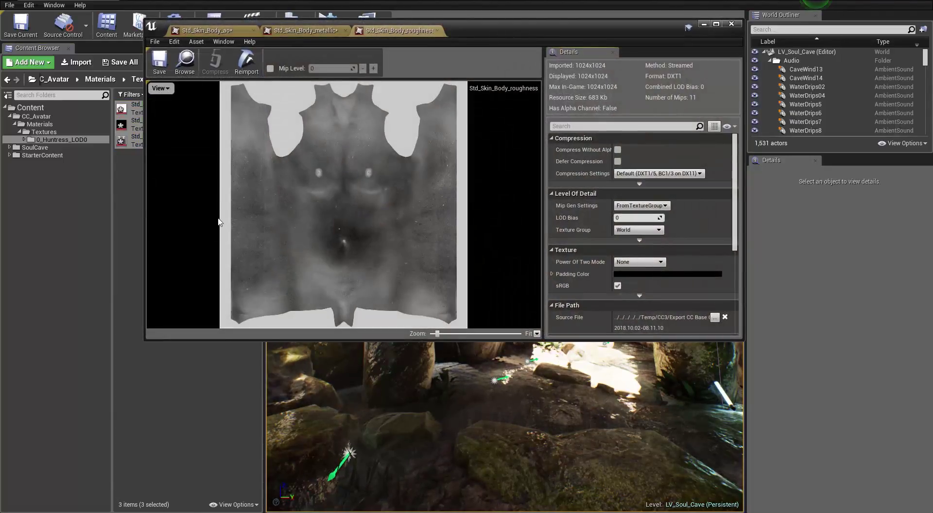
Turn off sRGB on the Std_Skin_Body roughness, metallic and ao textures, save each and close the editor.
{"action": "left_click", "coordinate": [618, 286]}
{"action": "left_click", "coordinate": [159, 62]}
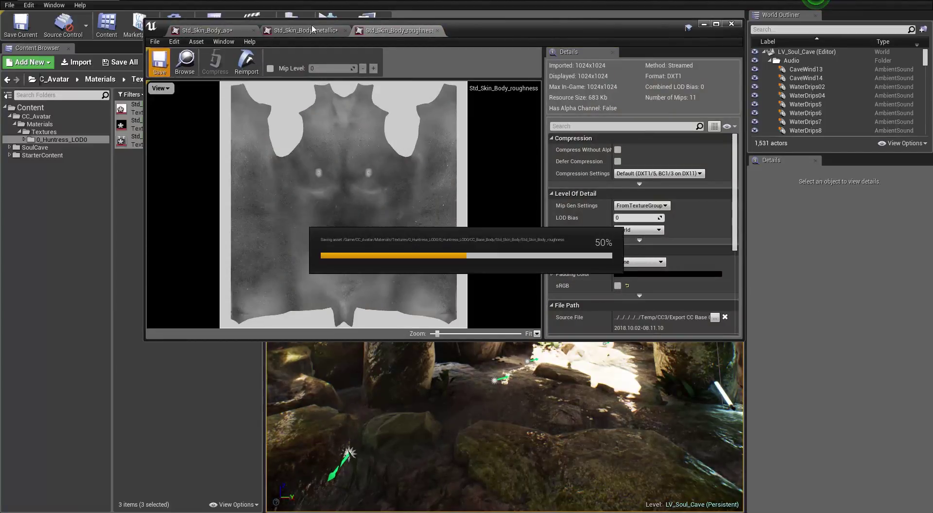
{"action": "left_click", "coordinate": [305, 30]}
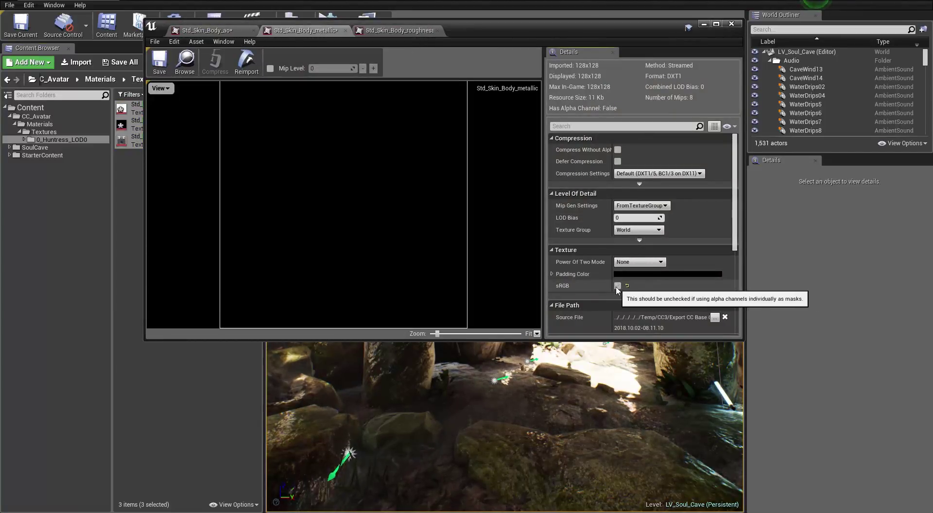
{"action": "left_click", "coordinate": [618, 286]}
{"action": "left_click", "coordinate": [159, 63]}
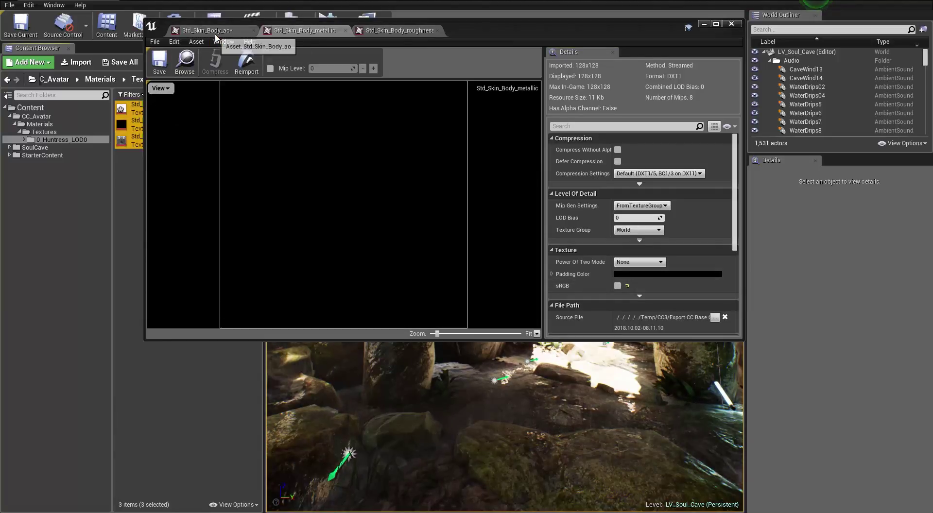
{"action": "left_click", "coordinate": [207, 30]}
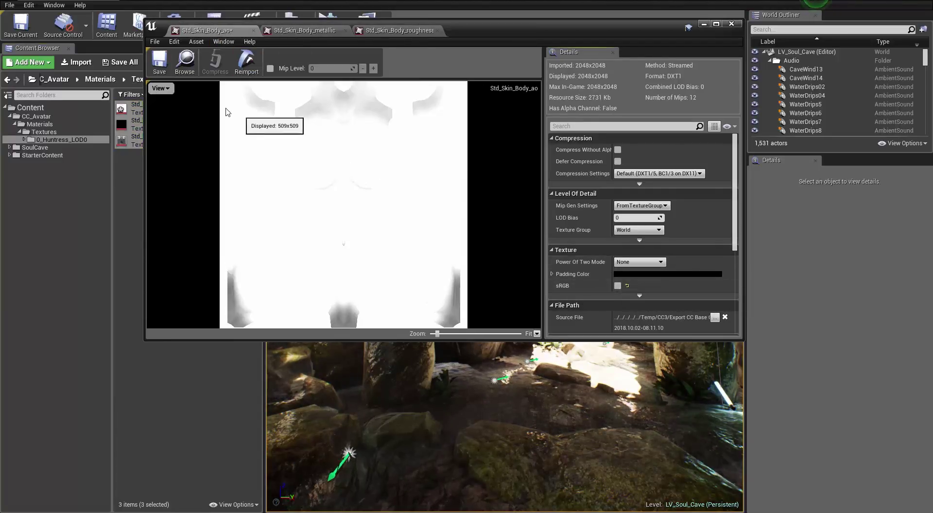
{"action": "left_click", "coordinate": [159, 62]}
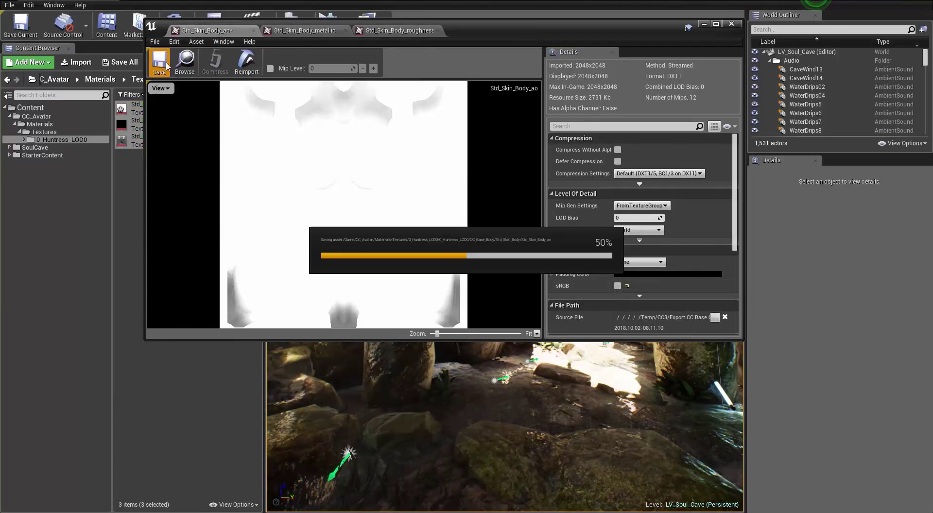
{"action": "left_click", "coordinate": [731, 23]}
Search the folder for "skin_head" and open the Std_Skin_Head ao, metallic and roughness textures for editing.
{"action": "left_click", "coordinate": [203, 95]}
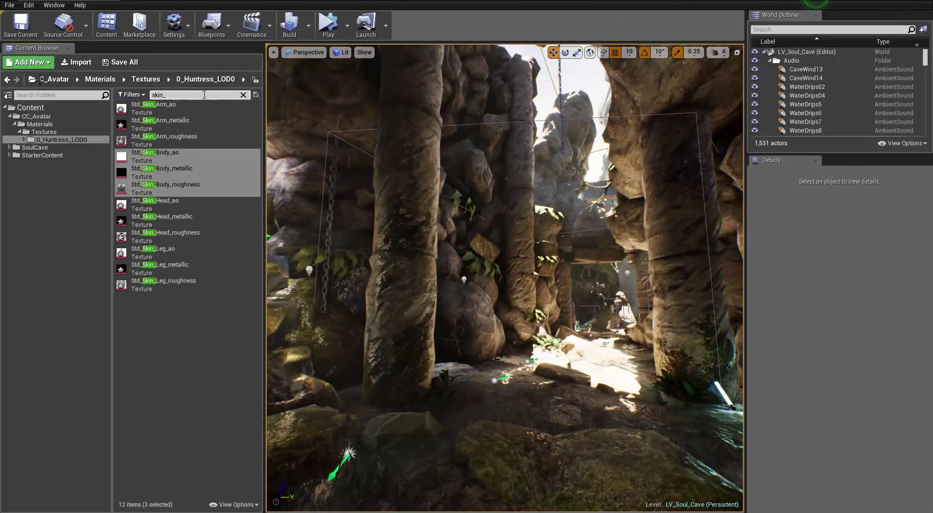
{"action": "left_click_drag", "start_coordinate": [168, 111], "coordinate": [187, 143]}
{"action": "right_click", "coordinate": [187, 143]}
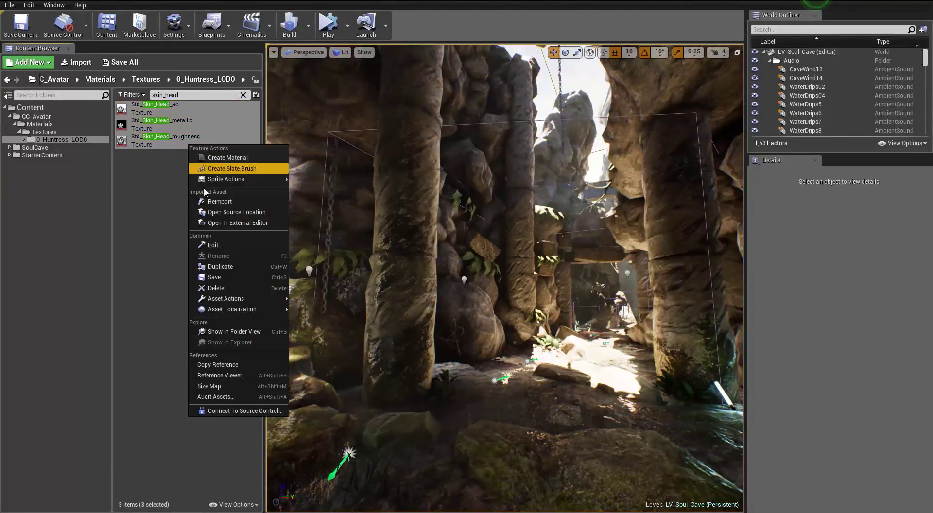
{"action": "left_click", "coordinate": [204, 244]}
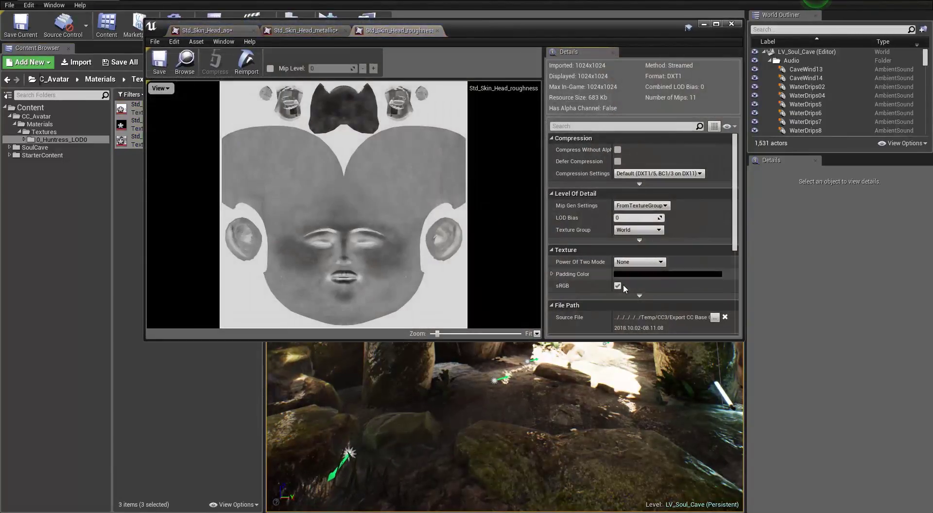
Turn off sRGB on the Std_Skin_Head roughness texture, save the roughness, metallic and ao textures, and close the editor.
{"action": "left_click", "coordinate": [617, 286]}
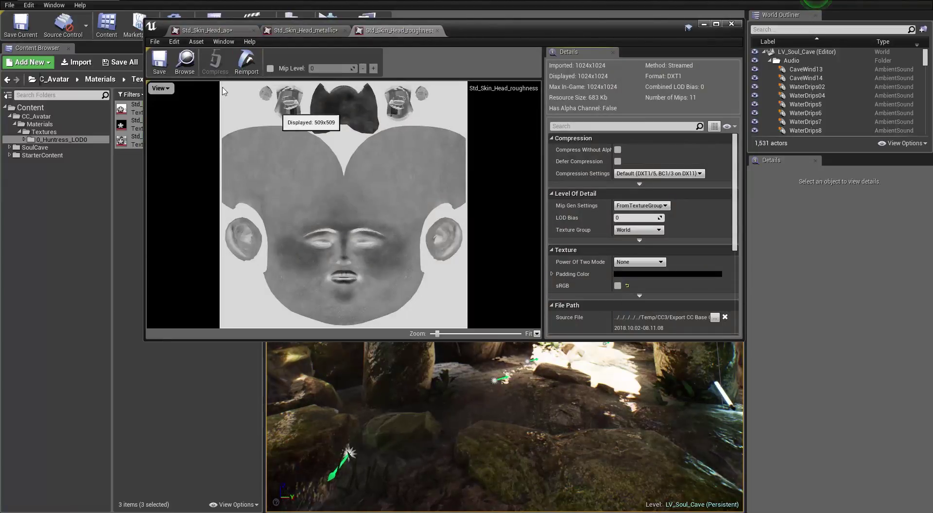
{"action": "left_click", "coordinate": [160, 60]}
{"action": "left_click", "coordinate": [307, 30]}
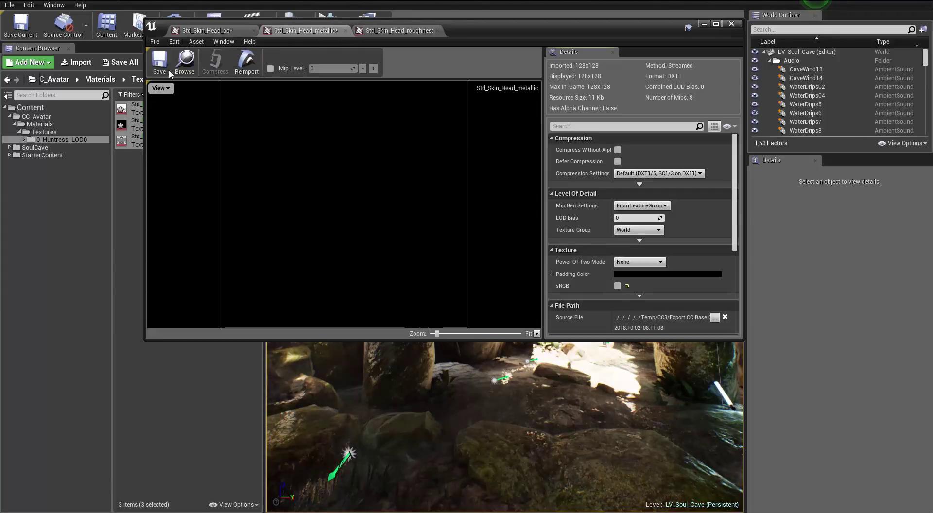
{"action": "left_click", "coordinate": [159, 61]}
{"action": "left_click", "coordinate": [226, 34]}
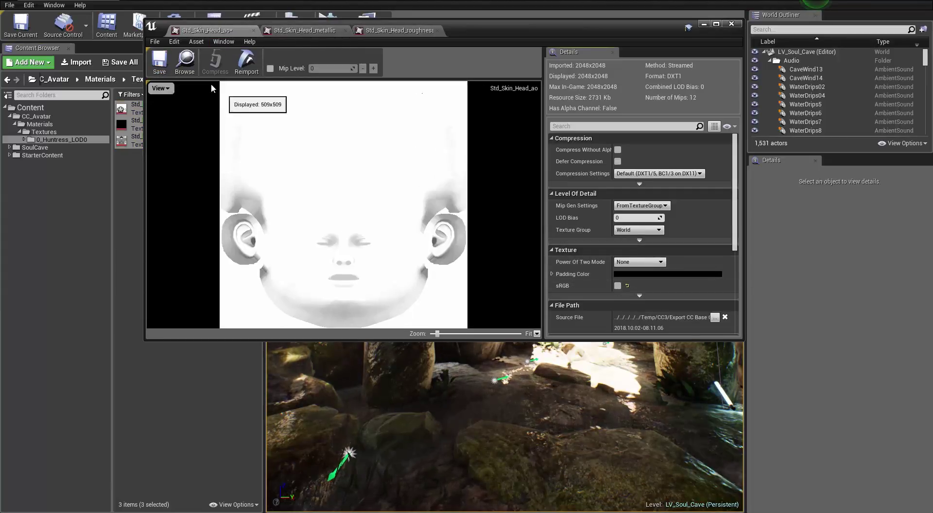
{"action": "left_click", "coordinate": [159, 61]}
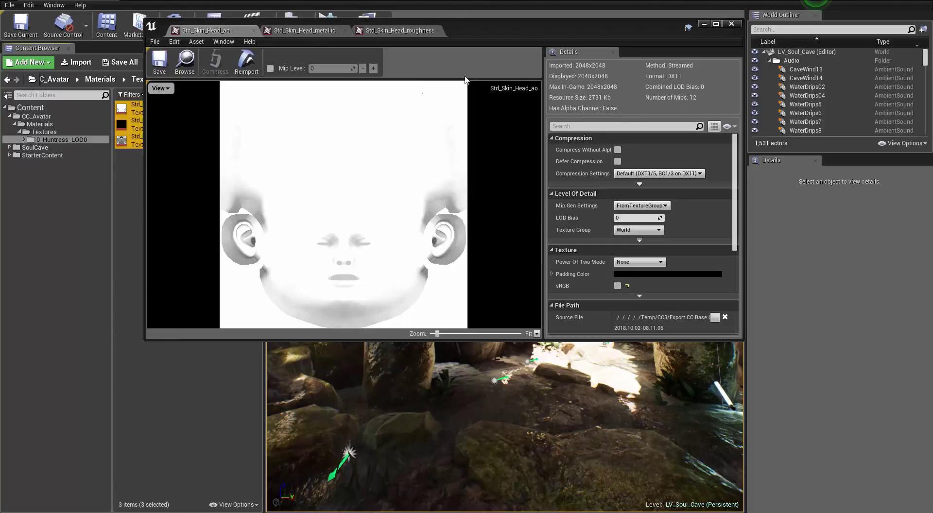
{"action": "left_click", "coordinate": [731, 24]}
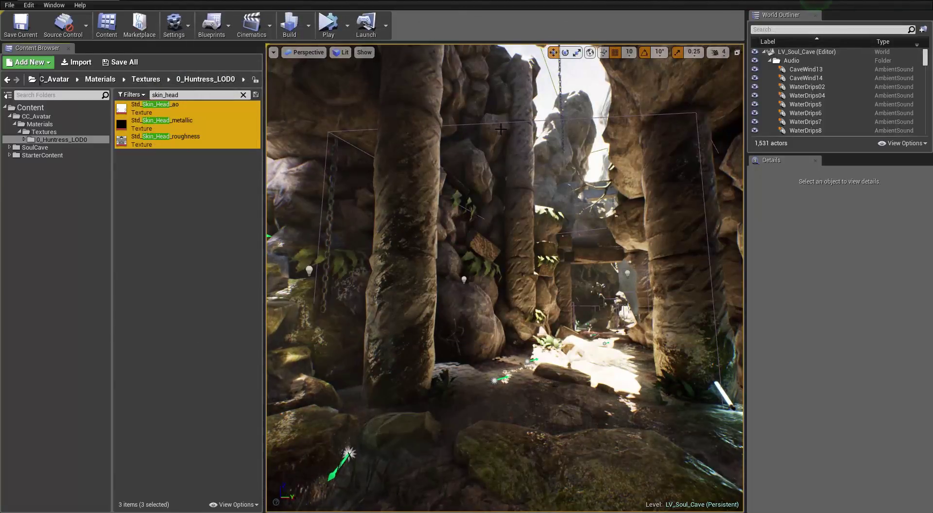
Return to the CC_Avatar folder and clear the asset search.
{"action": "left_click", "coordinate": [39, 125]}
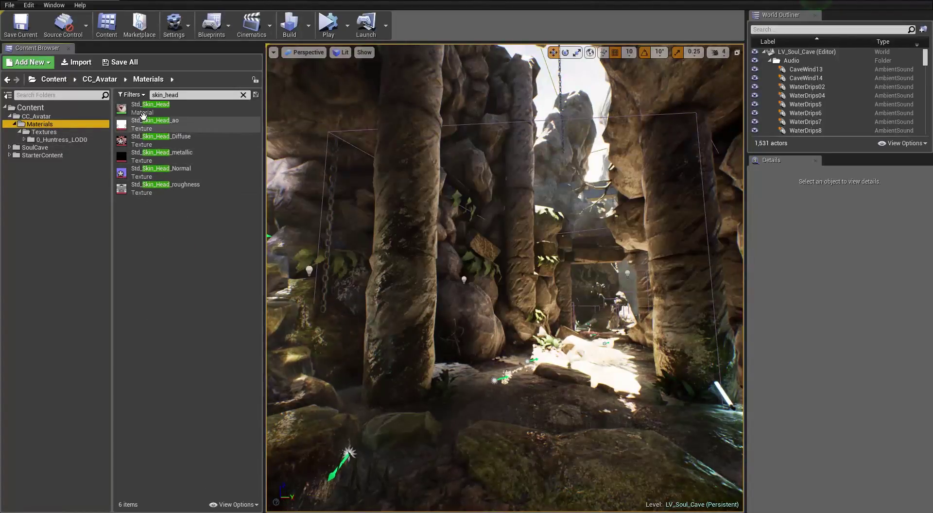
{"action": "mouse_move", "coordinate": [145, 111]}
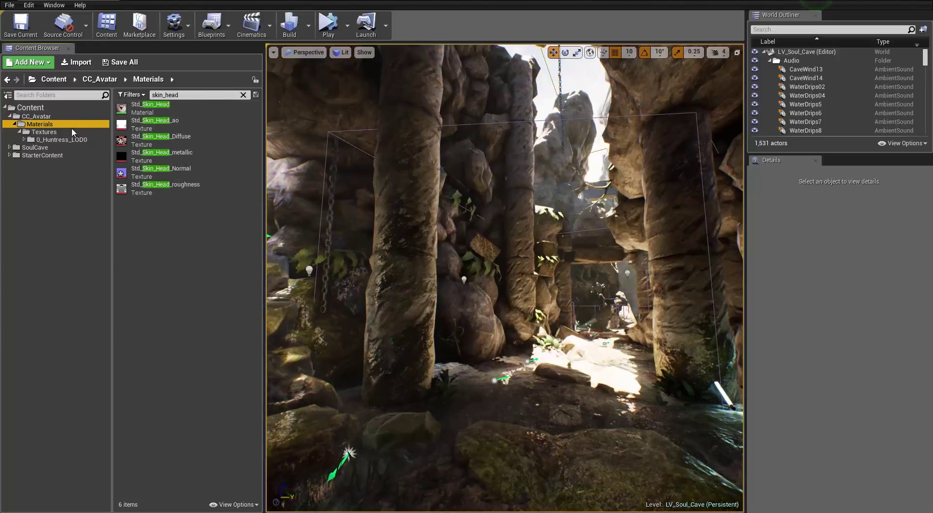
{"action": "left_click", "coordinate": [35, 119]}
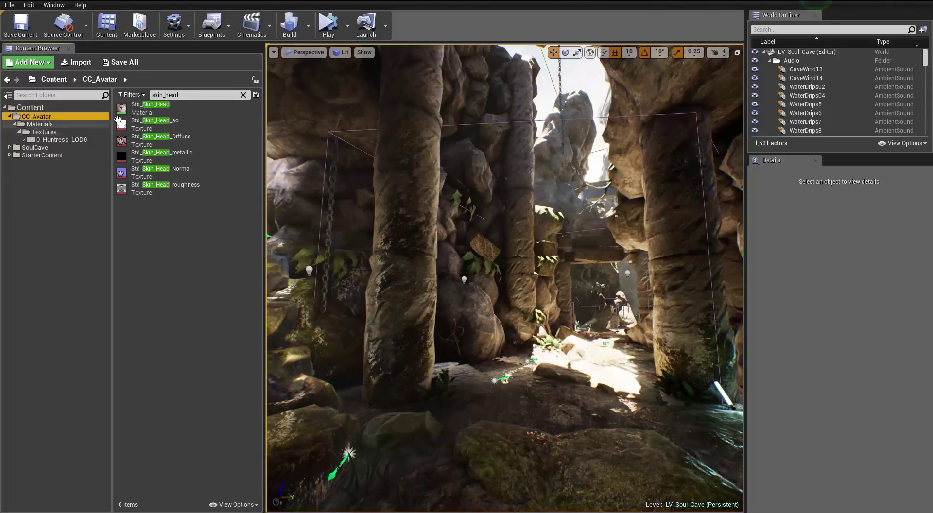
{"action": "left_click", "coordinate": [132, 94]}
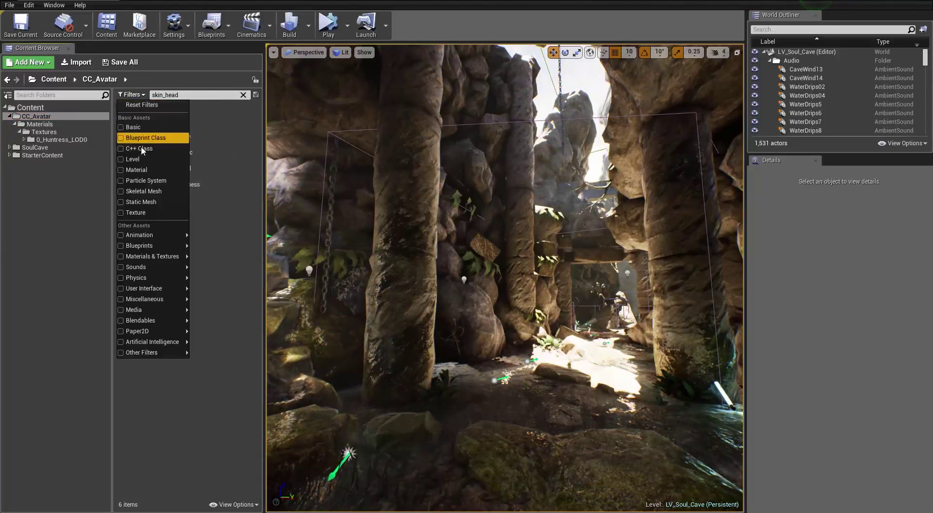
{"action": "left_click", "coordinate": [41, 118]}
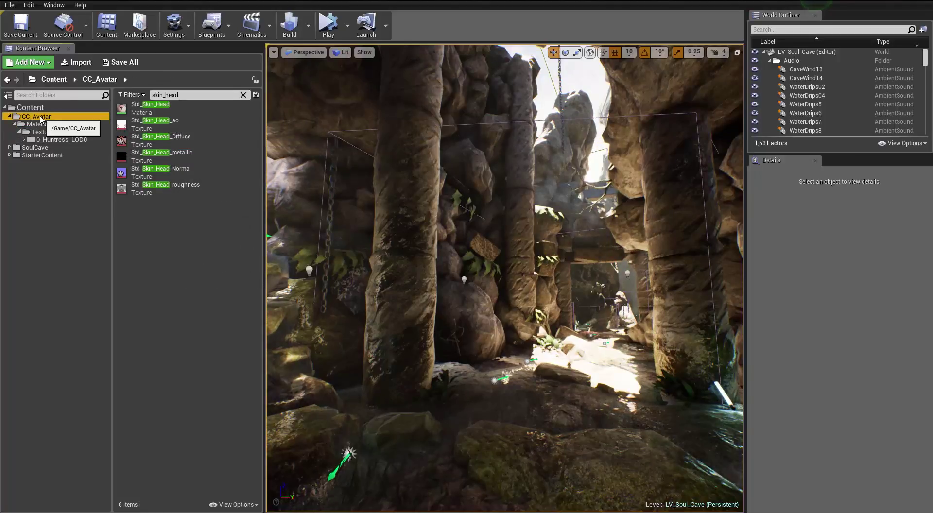
{"action": "left_click", "coordinate": [240, 109]}
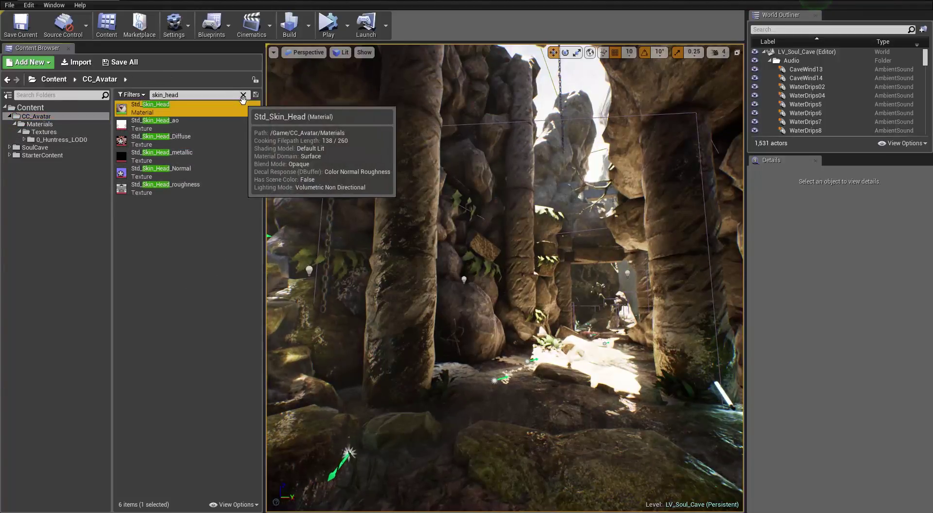
{"action": "left_click", "coordinate": [243, 96]}
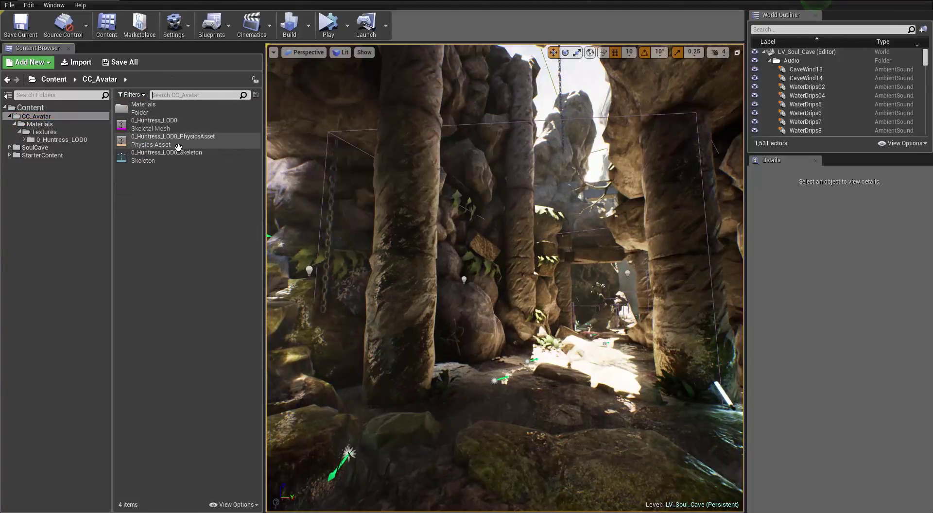
Open the 0_Huntress_LOD0 skeletal mesh, maximise its editor and examine the character's head and upper body.
{"action": "left_click", "coordinate": [161, 127]}
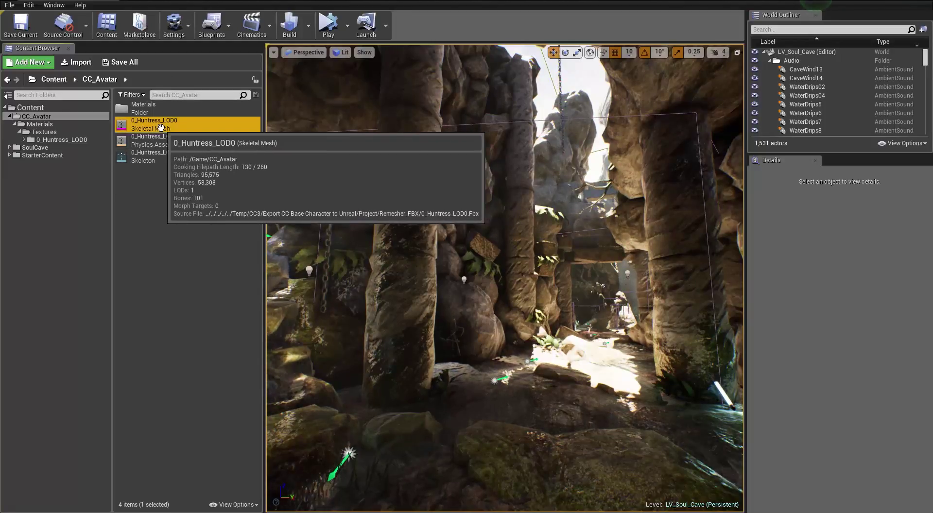
{"action": "double_click", "coordinate": [161, 128]}
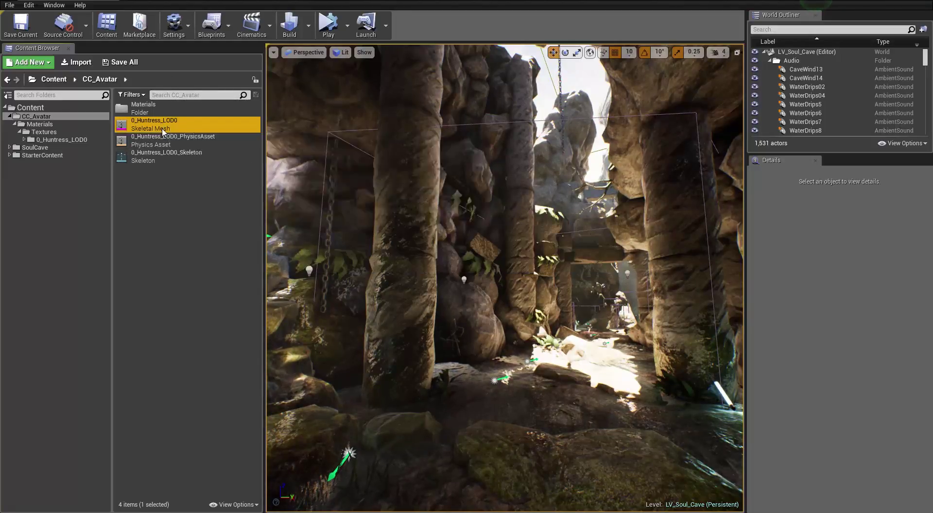
{"action": "scroll", "coordinate": [471, 224], "scroll_direction": "up", "scroll_amount": 10}
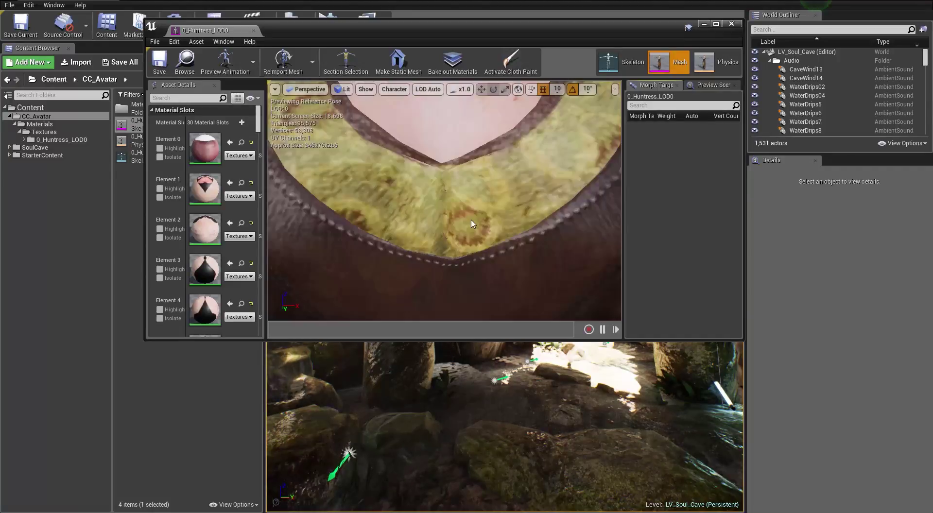
{"action": "scroll", "coordinate": [471, 218], "scroll_direction": "down", "scroll_amount": 5}
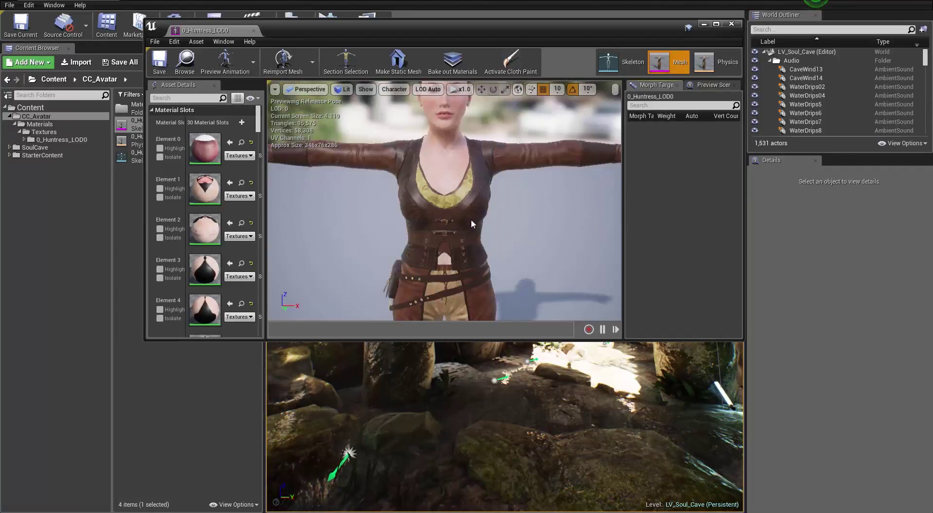
{"action": "left_click", "coordinate": [716, 24]}
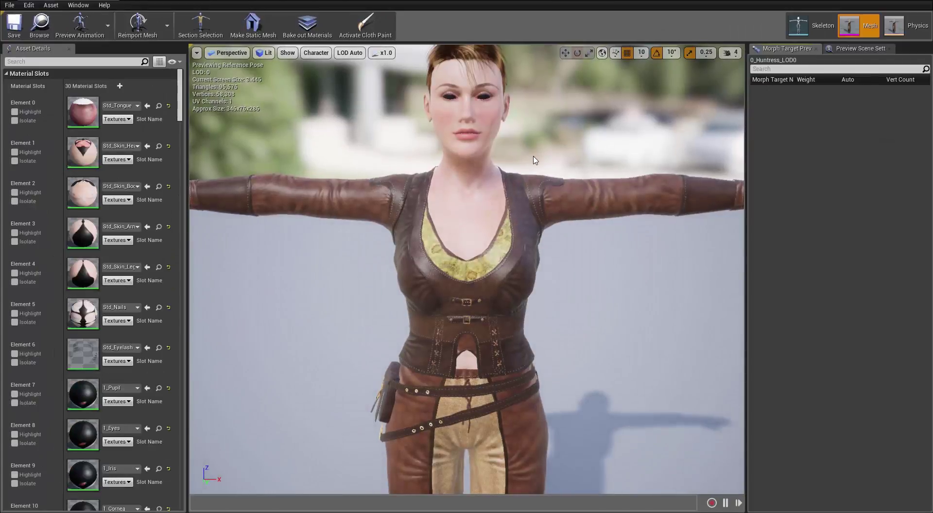
{"action": "middle_click_drag", "start_coordinate": [546, 181], "coordinate": [546, 263]}
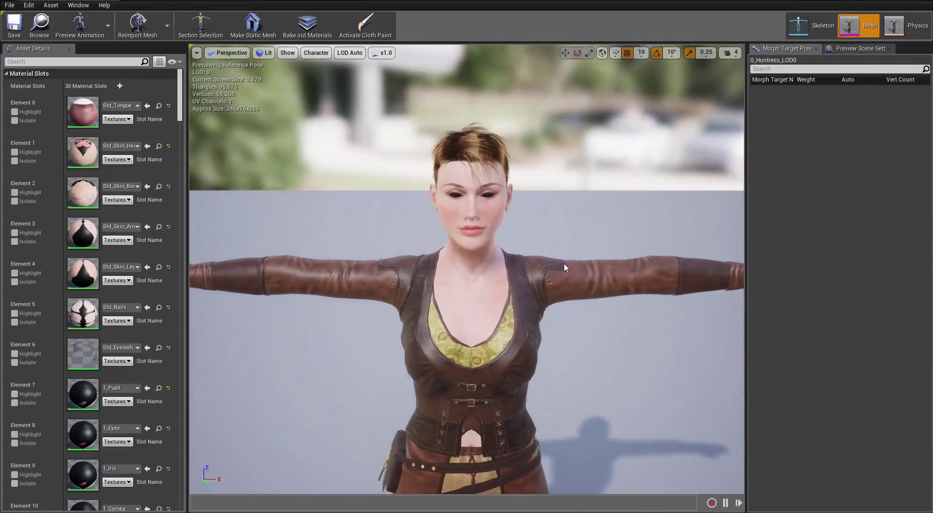
{"action": "mouse_move", "coordinate": [607, 334]}
{"action": "left_mouse_down"}
{"action": "mouse_move", "coordinate": [541, 329]}
{"action": "mouse_move", "coordinate": [646, 323]}
{"action": "mouse_move", "coordinate": [607, 323]}
{"action": "left_mouse_up"}
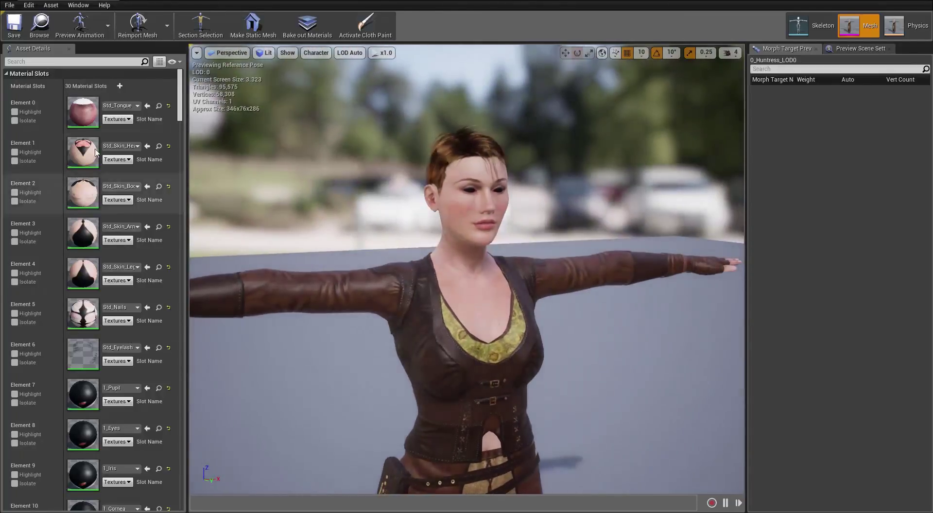
Find the cornea slot in the mesh's asset details, open the 1_Cornea material and move its result node clear of the parameter node.
{"action": "type", "text": "cornea"}
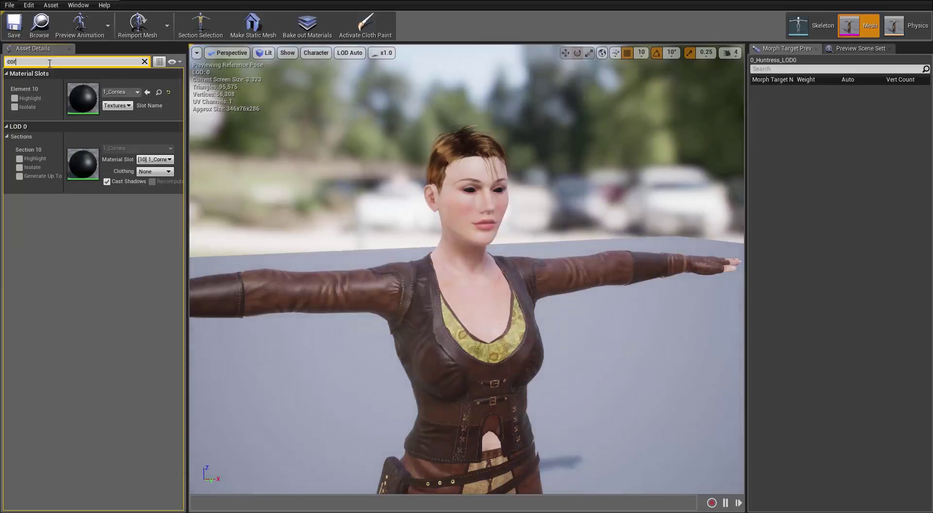
{"action": "double_click", "coordinate": [82, 98]}
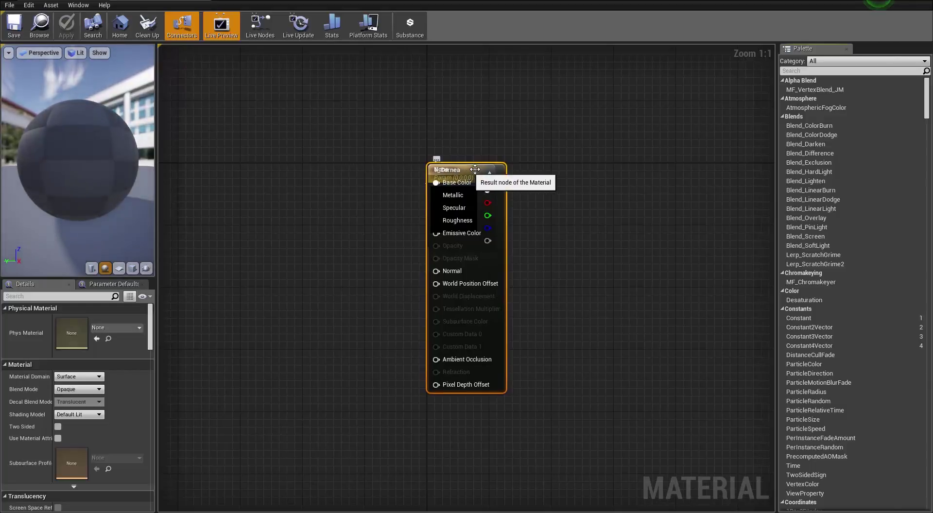
{"action": "left_click_drag", "start_coordinate": [481, 174], "coordinate": [659, 182]}
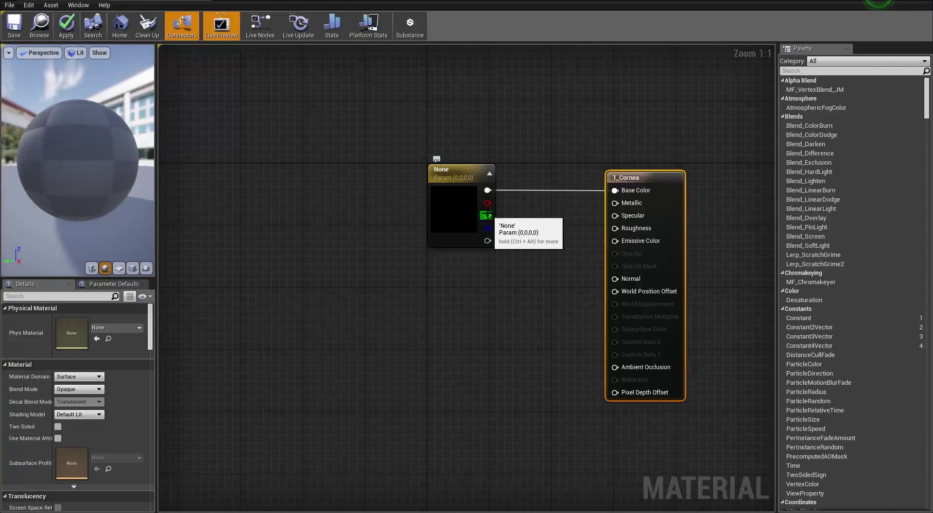
Add a Constant node with the value 0.3 and place it beneath the black parameter node.
{"action": "right_click", "coordinate": [386, 314]}
{"action": "type", "text": "con"}
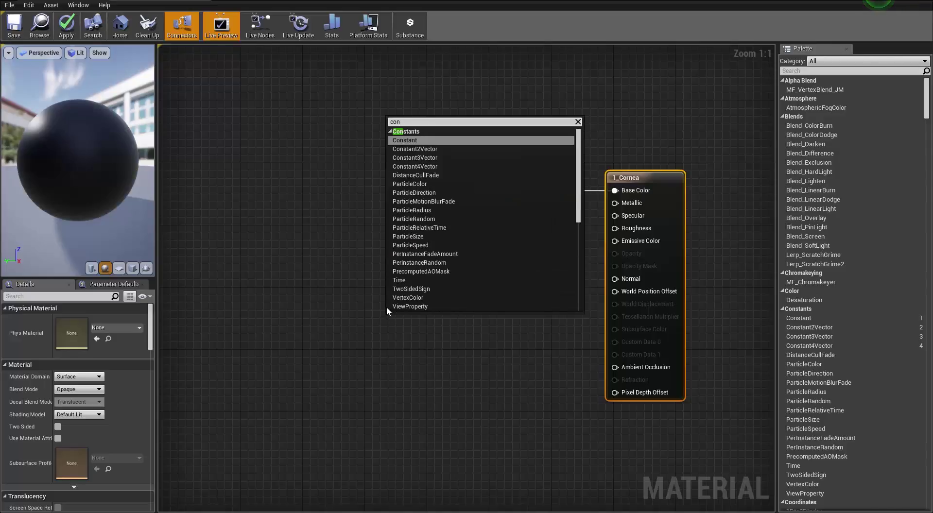
{"action": "key", "text": "Return"}
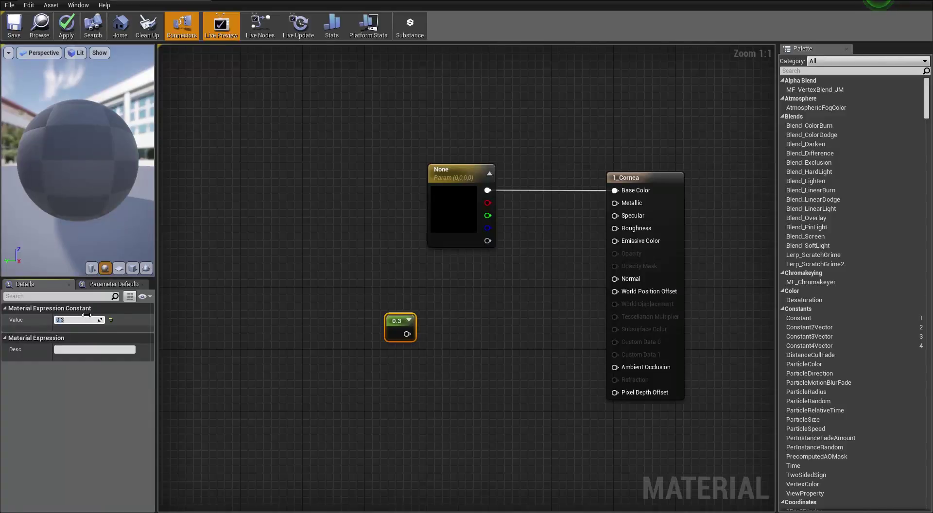
{"action": "left_click_drag", "start_coordinate": [395, 319], "coordinate": [478, 300]}
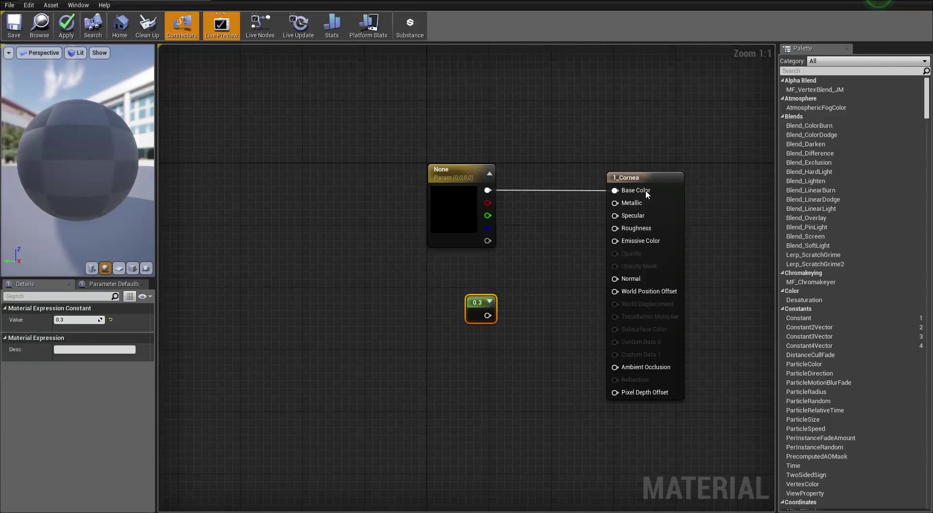
Set the blend mode of the 1_Cornea material to Translucent.
{"action": "left_click", "coordinate": [654, 179]}
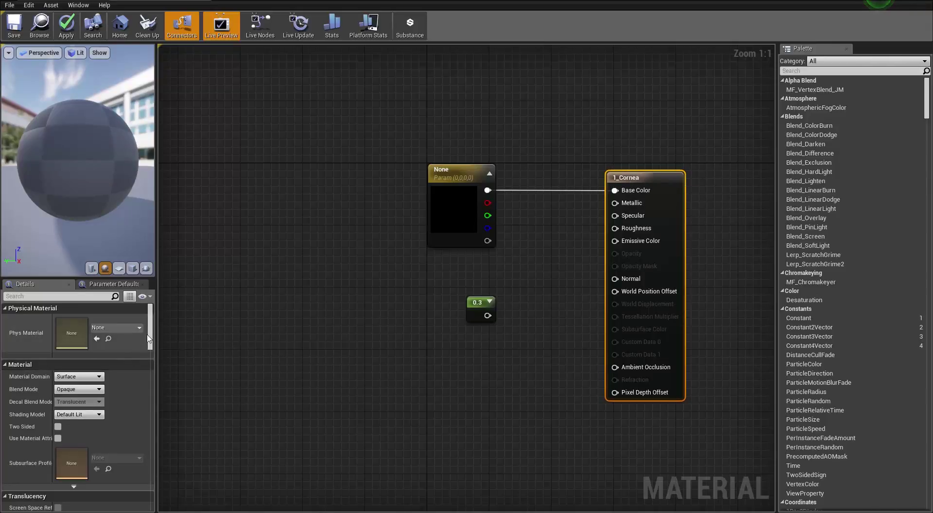
{"action": "mouse_move", "coordinate": [150, 343]}
{"action": "left_mouse_down"}
{"action": "mouse_move", "coordinate": [150, 370]}
{"action": "mouse_move", "coordinate": [159, 349]}
{"action": "left_mouse_up"}
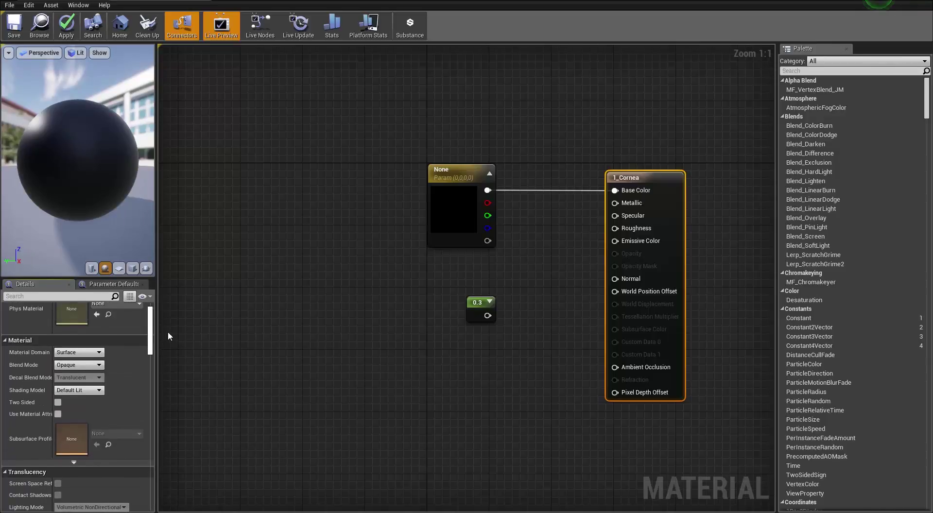
{"action": "left_click", "coordinate": [99, 366]}
{"action": "left_click", "coordinate": [99, 366]}
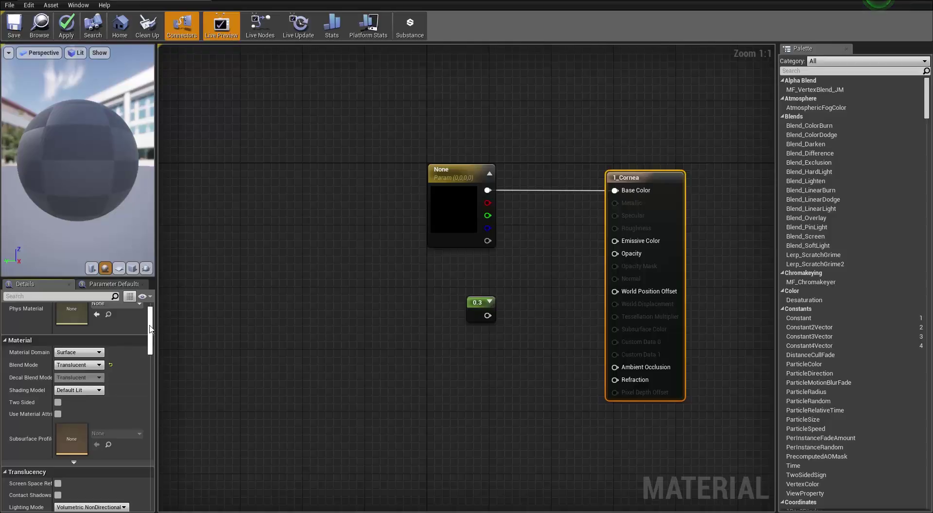
Set the translucency lighting mode to Surface TranslucencyVolume and connect the 0.3 constant to the material's Opacity input.
{"action": "scroll", "coordinate": [86, 375], "scroll_direction": "down", "scroll_amount": 5}
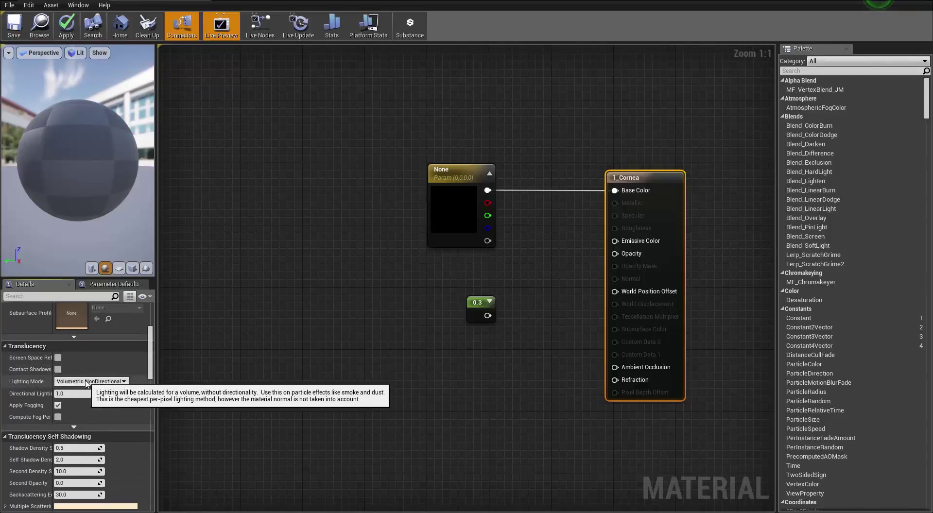
{"action": "left_click", "coordinate": [87, 383]}
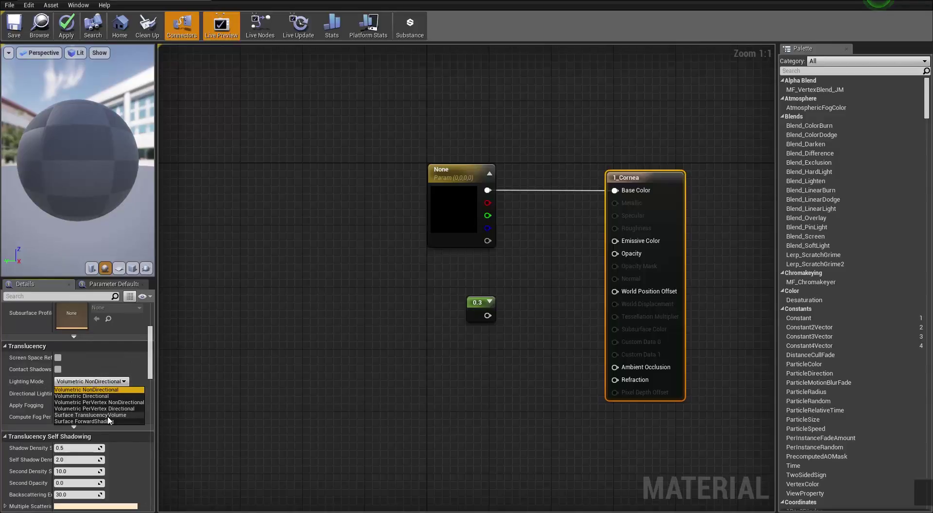
{"action": "key", "text": "Return"}
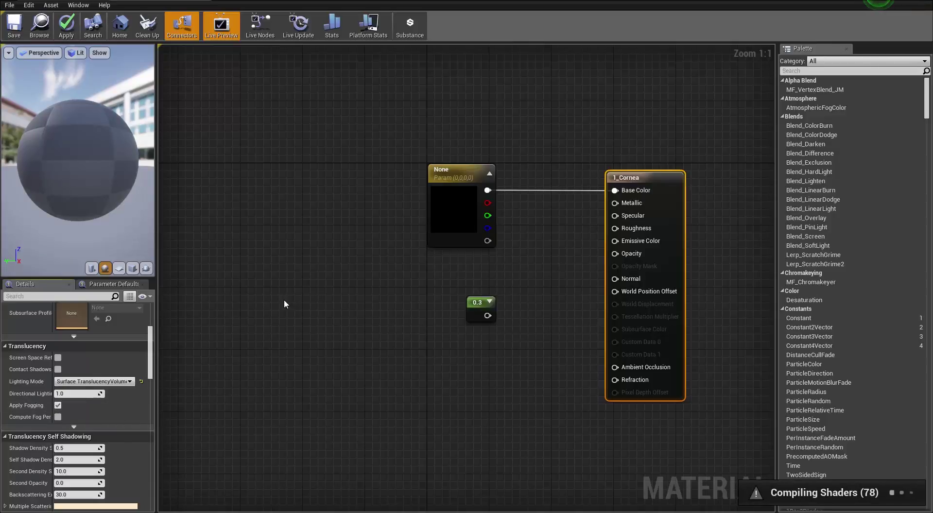
{"action": "left_click_drag", "start_coordinate": [487, 315], "coordinate": [616, 256]}
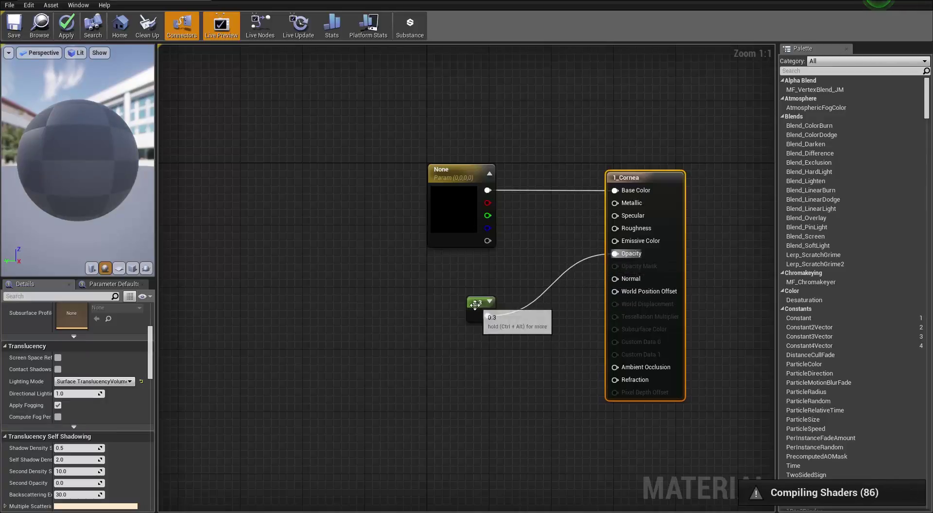
Move the 0.3 constant node lower, then uncover the Content Browser and search the CC_Avatar folder for cornea.
{"action": "left_click_drag", "start_coordinate": [482, 309], "coordinate": [452, 336]}
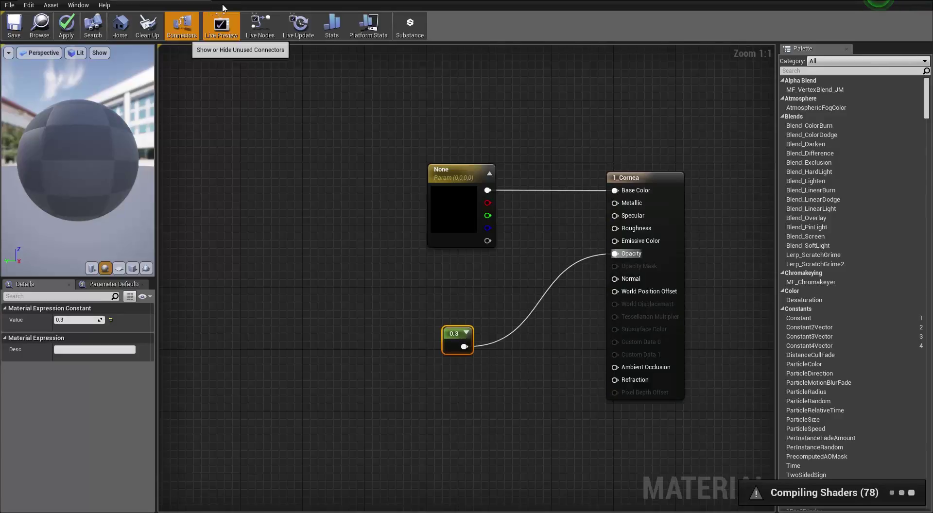
{"action": "left_click", "coordinate": [80, 1]}
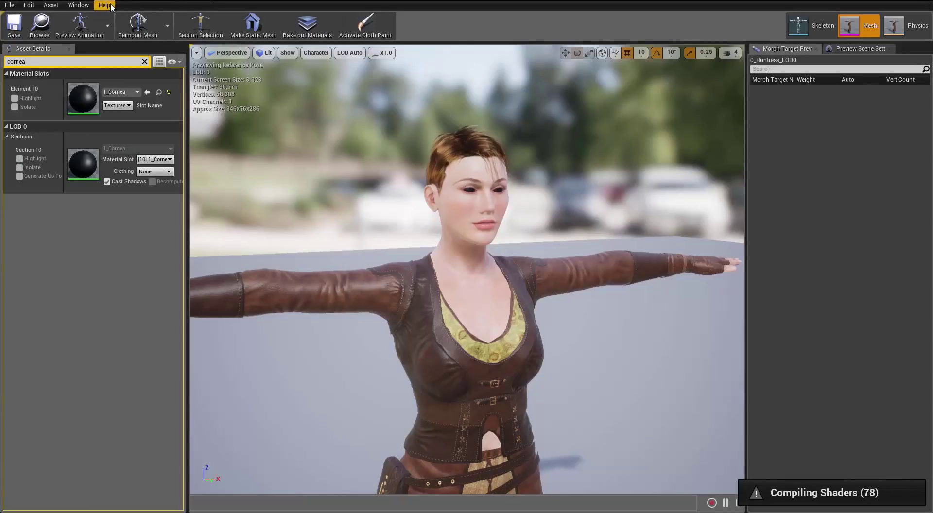
{"action": "left_click", "coordinate": [912, 1]}
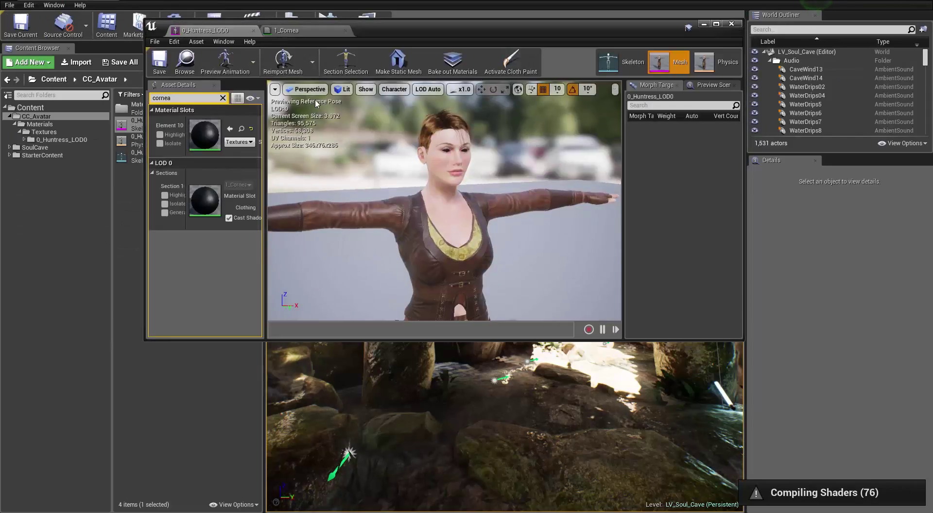
{"action": "left_click_drag", "start_coordinate": [406, 39], "coordinate": [473, 77]}
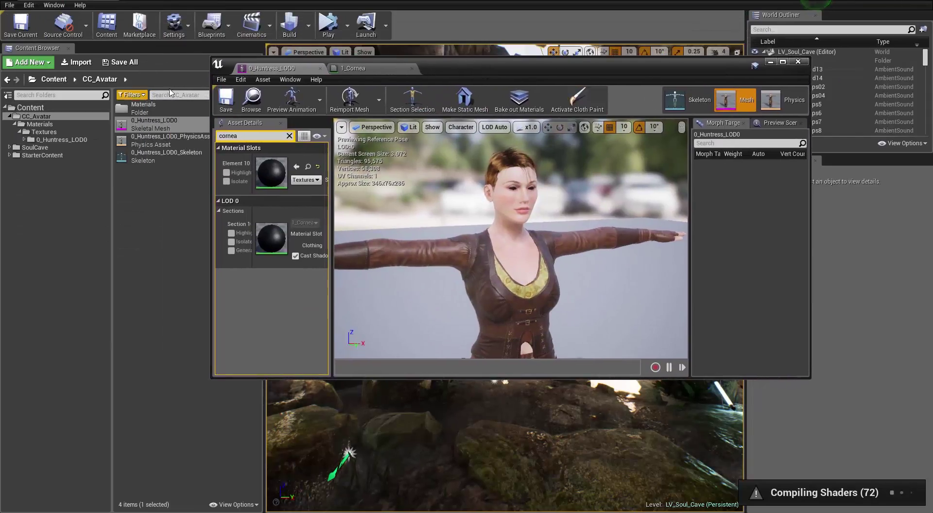
{"action": "left_click", "coordinate": [181, 95]}
{"action": "type", "text": "c"}
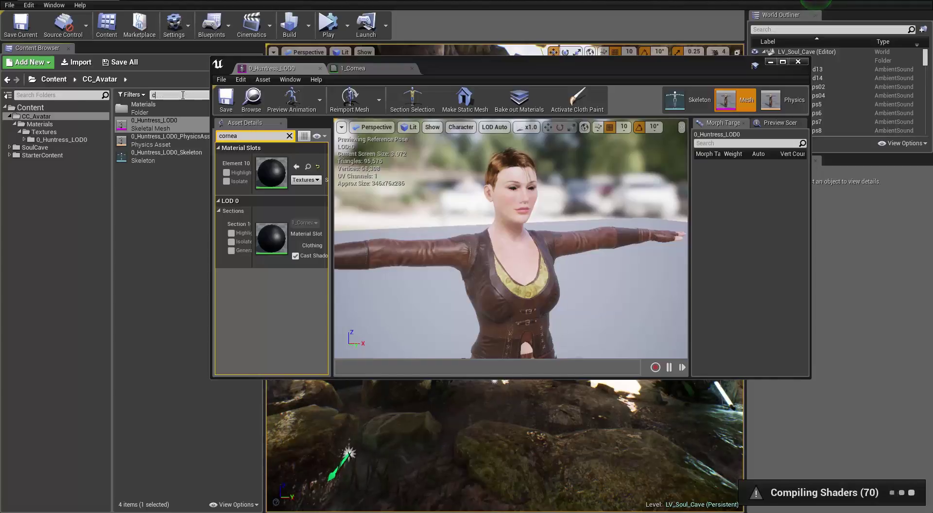
{"action": "type", "text": "ornea"}
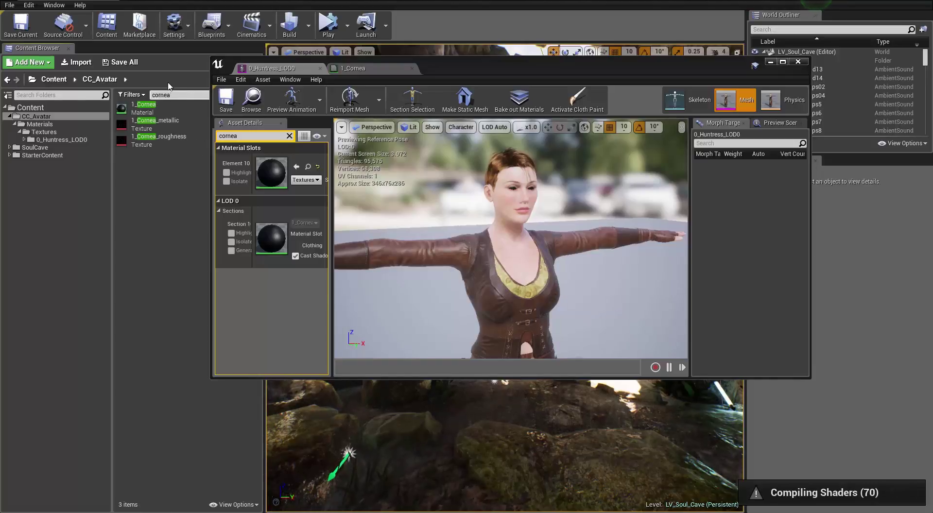
Add the 1_Cornea_metallic and 1_Cornea_roughness textures to the 1_Cornea material graph as texture samples.
{"action": "left_click", "coordinate": [154, 124]}
{"action": "left_click", "coordinate": [382, 68]}
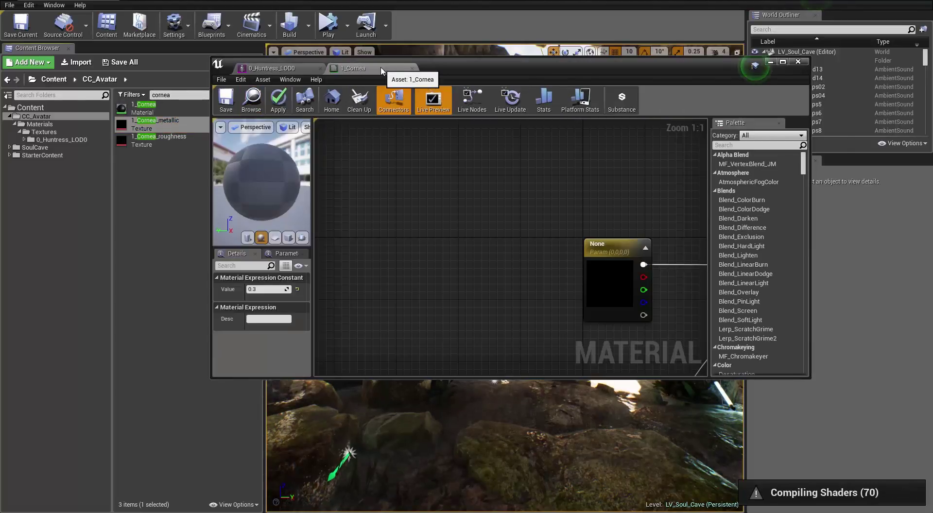
{"action": "left_click", "coordinate": [162, 141], "text": "ctrl"}
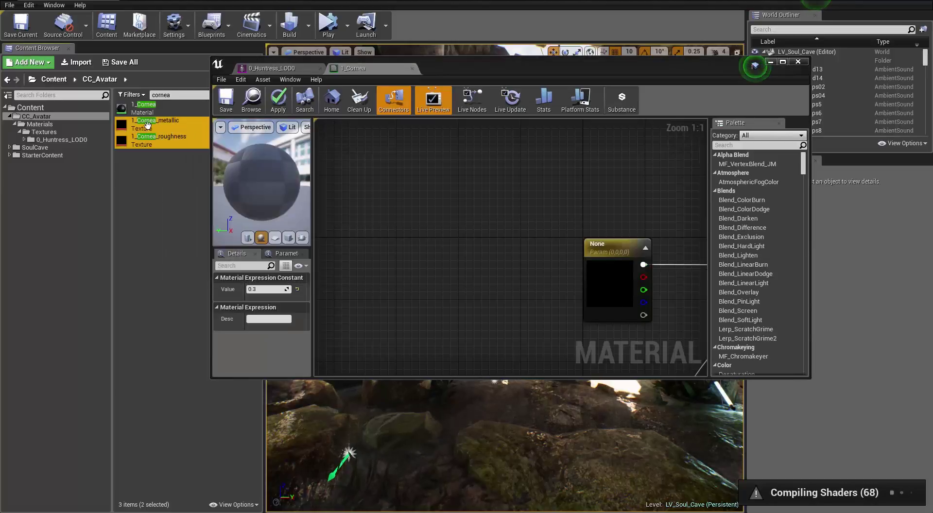
{"action": "left_click_drag", "start_coordinate": [162, 141], "coordinate": [613, 191]}
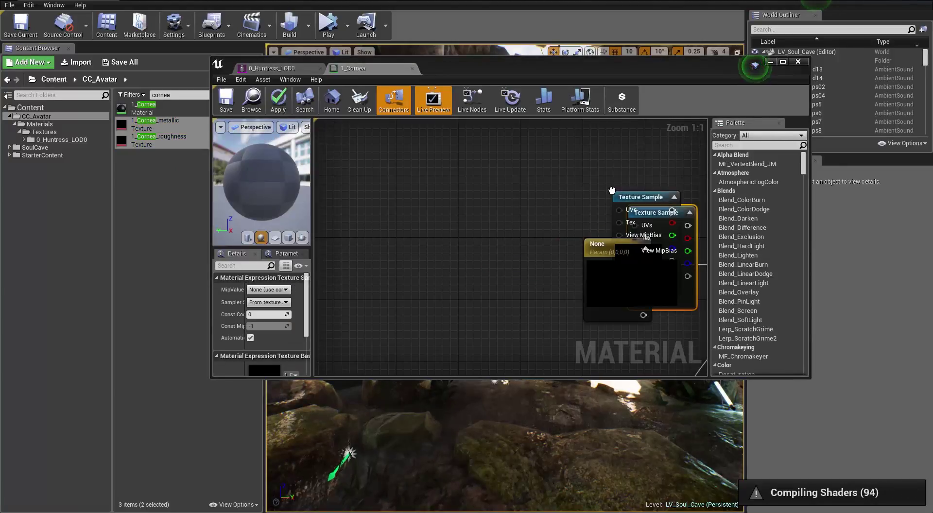
{"action": "double_click", "coordinate": [656, 68]}
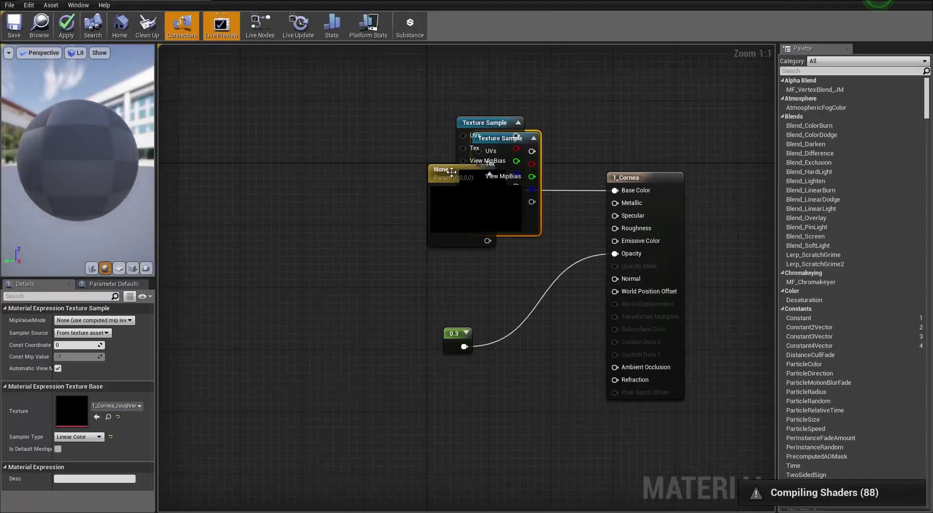
Separate the overlapping nodes and connect the roughness texture to Roughness and the metallic texture to Metallic.
{"action": "left_click_drag", "start_coordinate": [451, 171], "coordinate": [348, 100]}
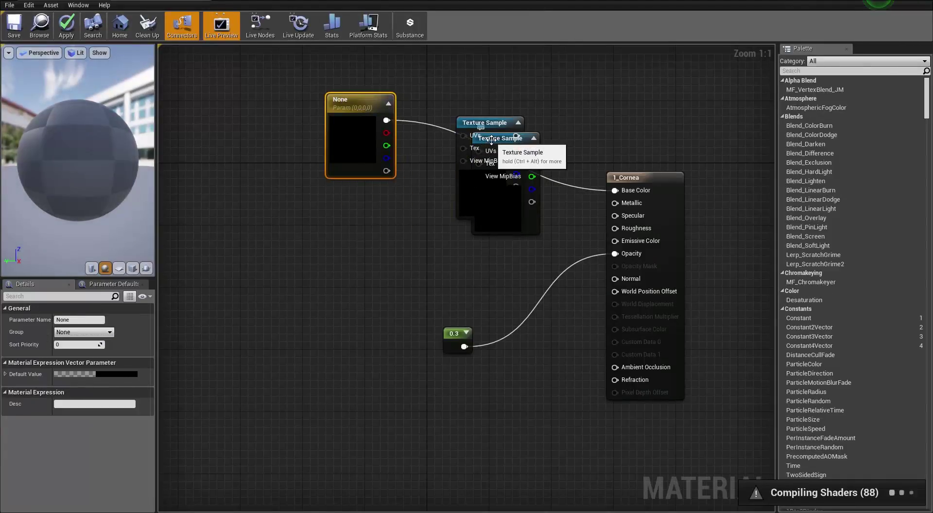
{"action": "left_click_drag", "start_coordinate": [491, 140], "coordinate": [615, 229]}
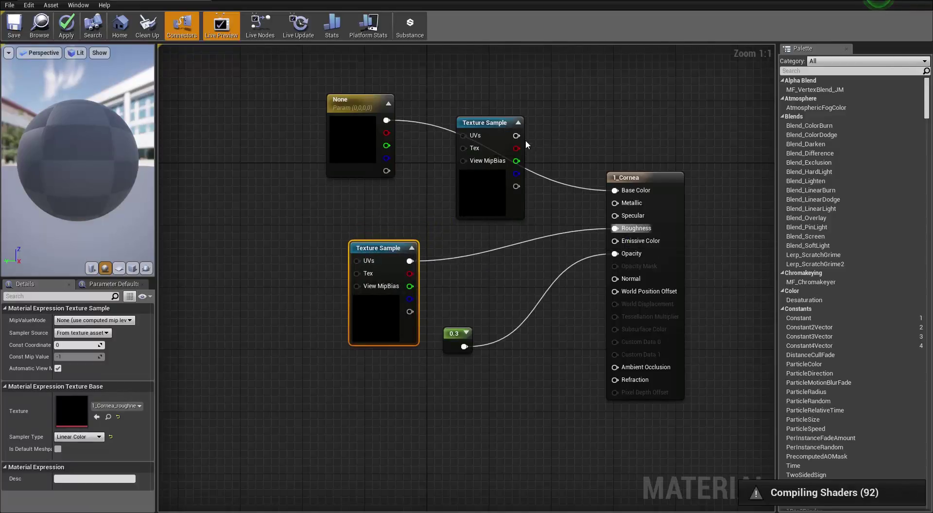
{"action": "left_click_drag", "start_coordinate": [516, 135], "coordinate": [614, 204]}
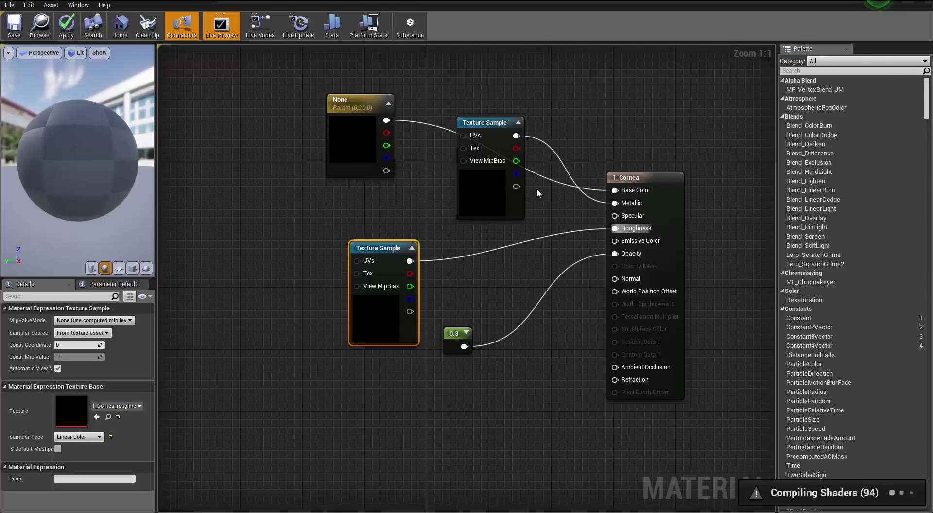
Arrange the vector parameter, metallic sample, roughness sample and 0.3 constant in a vertical column without overlaps.
{"action": "left_click_drag", "start_coordinate": [350, 106], "coordinate": [434, 55]}
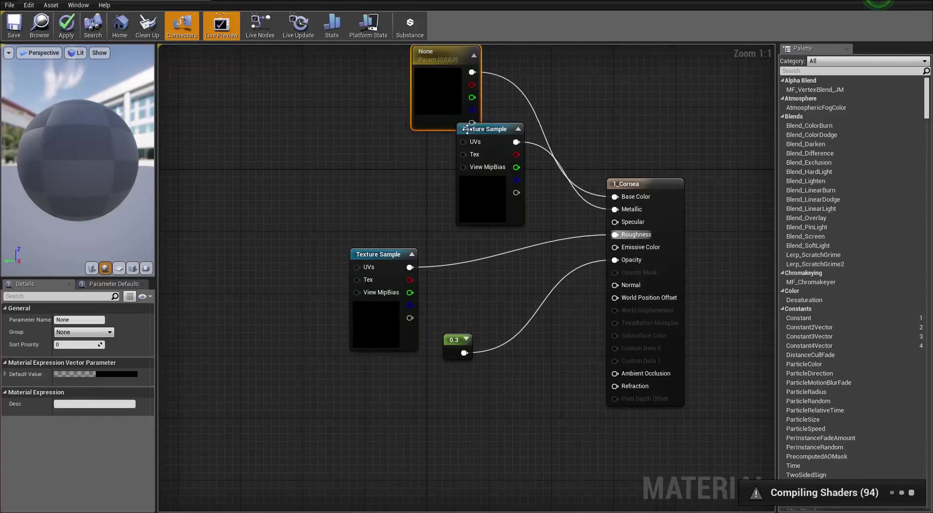
{"action": "left_click_drag", "start_coordinate": [478, 151], "coordinate": [425, 171]}
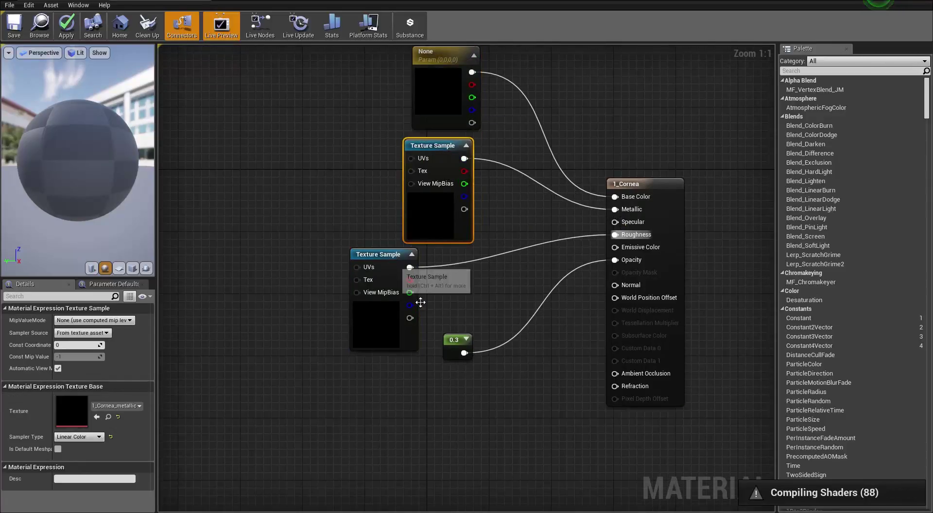
{"action": "left_click_drag", "start_coordinate": [452, 340], "coordinate": [490, 394]}
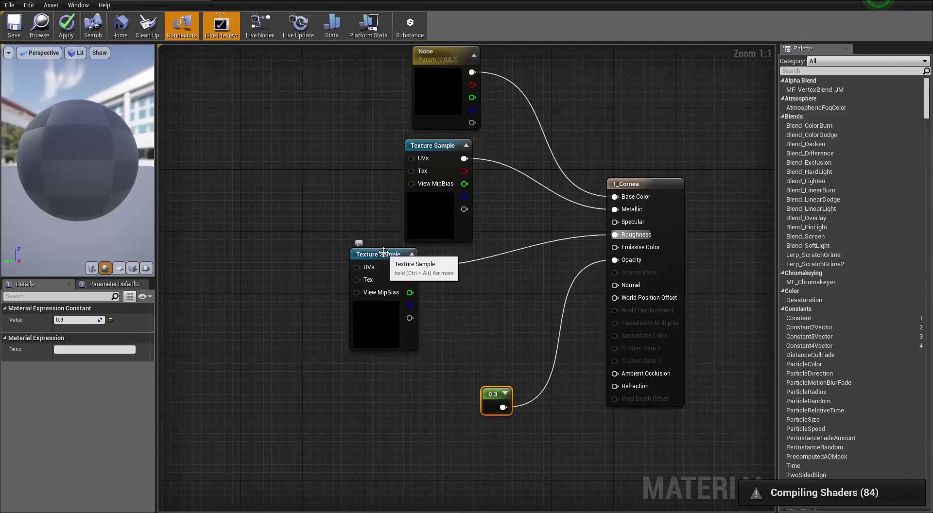
{"action": "left_click_drag", "start_coordinate": [384, 255], "coordinate": [429, 270]}
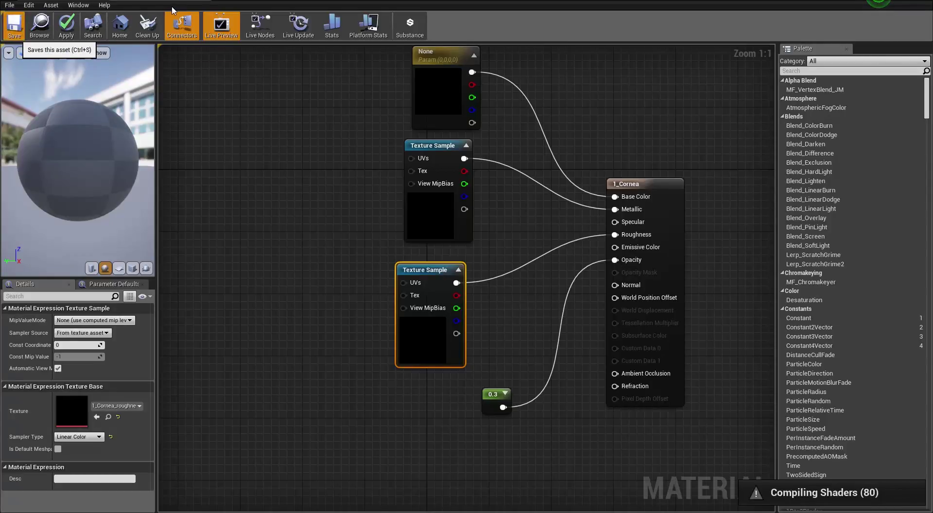
Inspect the cornea material in its preview and up close on the eyes of the huntress mesh.
{"action": "left_click_drag", "start_coordinate": [77, 121], "coordinate": [72, 162]}
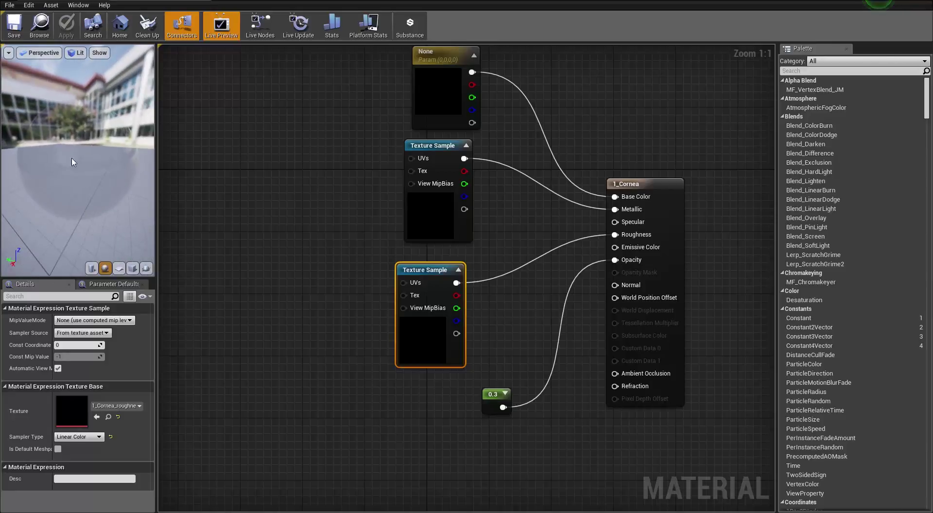
{"action": "left_click", "coordinate": [202, 1]}
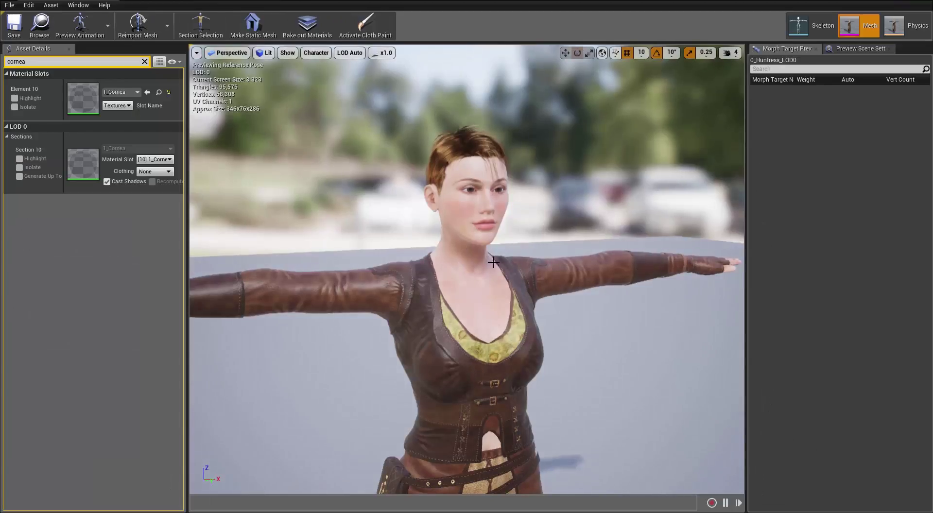
{"action": "scroll", "coordinate": [545, 286], "scroll_direction": "up", "scroll_amount": 5}
{"action": "scroll", "coordinate": [520, 233], "scroll_direction": "down", "scroll_amount": 5}
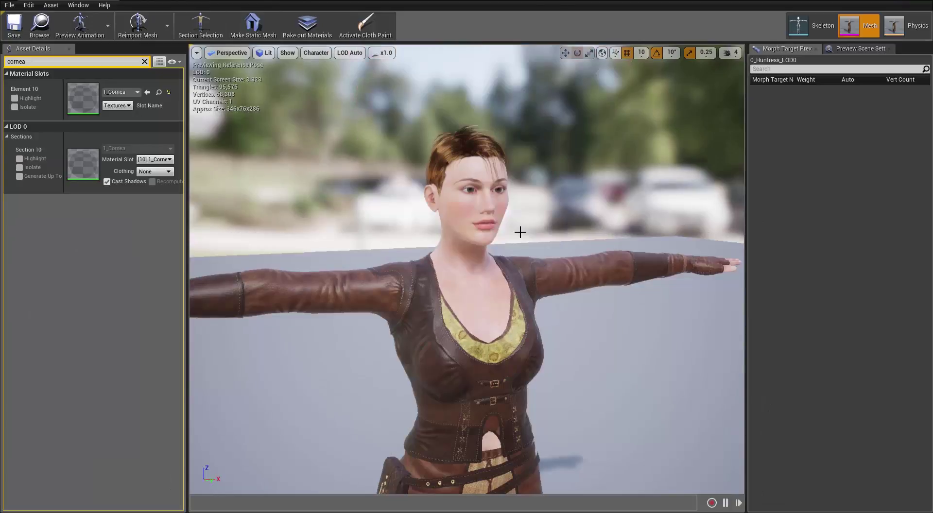
{"action": "scroll", "coordinate": [522, 257], "scroll_direction": "up", "scroll_amount": 5}
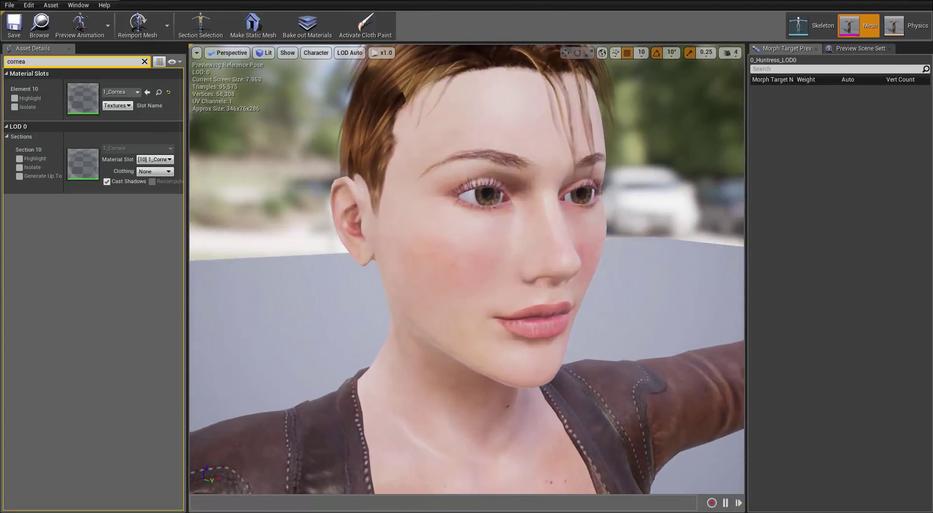
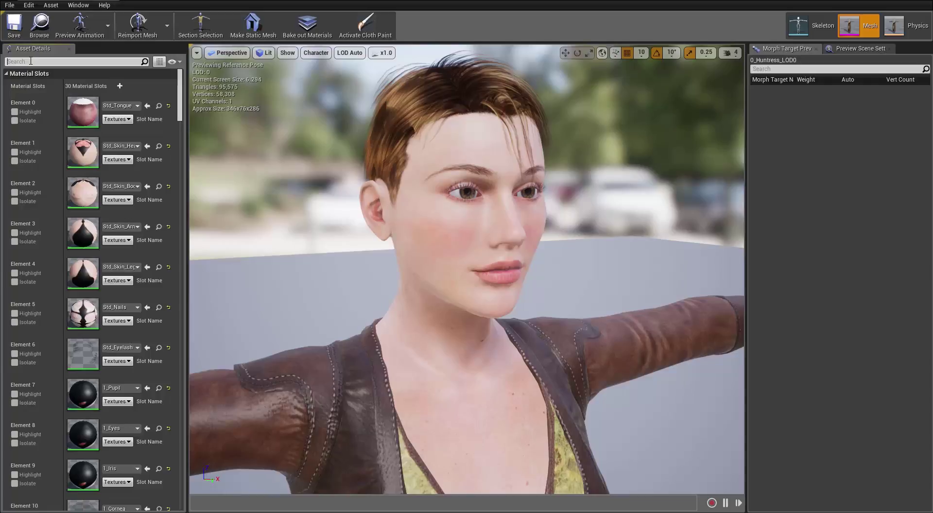
Find the skin_head slot in the mesh's asset details, open the Std_Skin_Head material and move its result node clear of the texture samples.
{"action": "left_click", "coordinate": [30, 61]}
{"action": "type", "text": "skin_head"}
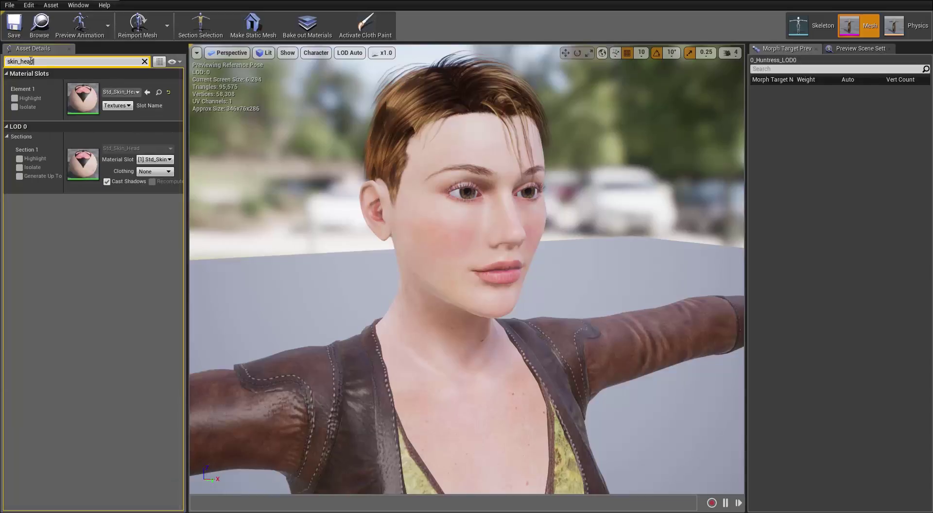
{"action": "double_click", "coordinate": [80, 96]}
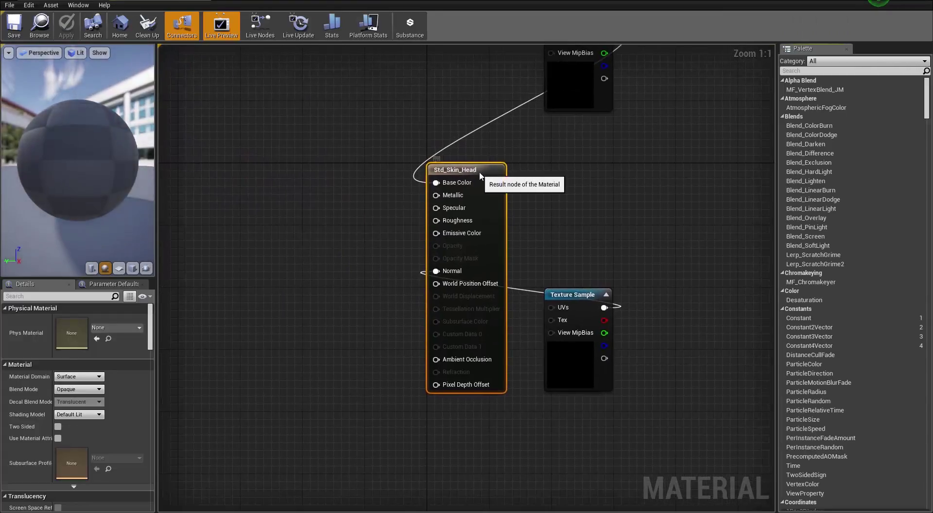
{"action": "left_click_drag", "start_coordinate": [493, 167], "coordinate": [667, 101]}
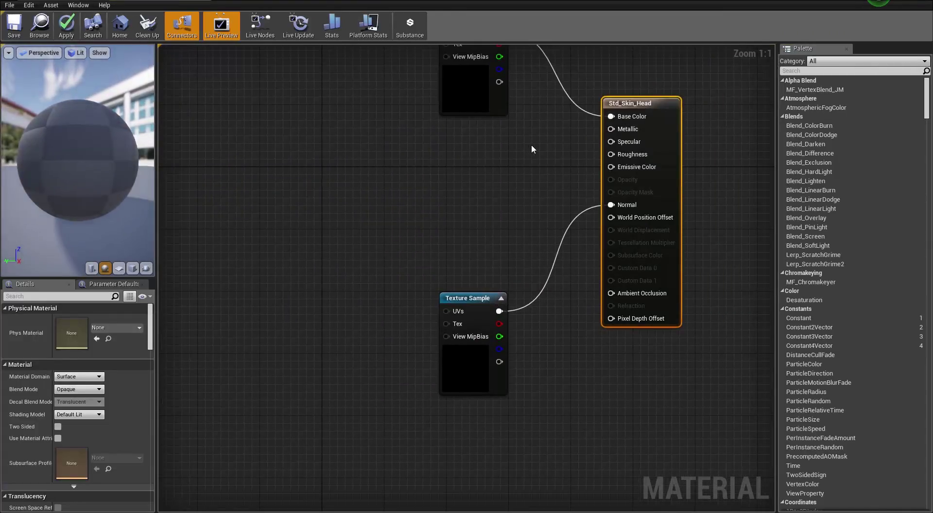
{"action": "right_click_drag", "start_coordinate": [531, 149], "coordinate": [487, 200]}
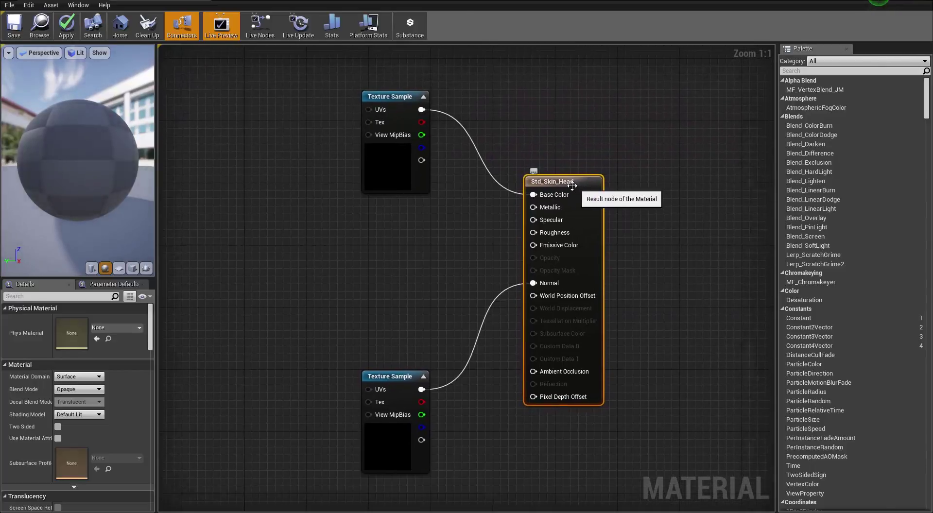
{"action": "left_click_drag", "start_coordinate": [572, 186], "coordinate": [588, 123]}
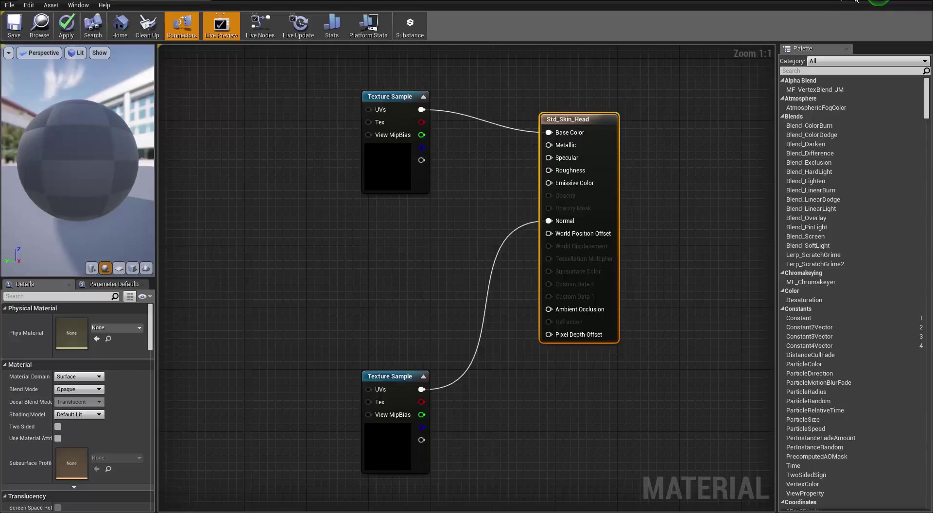
Uncover the Content Browser behind the material editor and search the CC_Avatar folder for skin_head.
{"action": "double_click", "coordinate": [878, 2]}
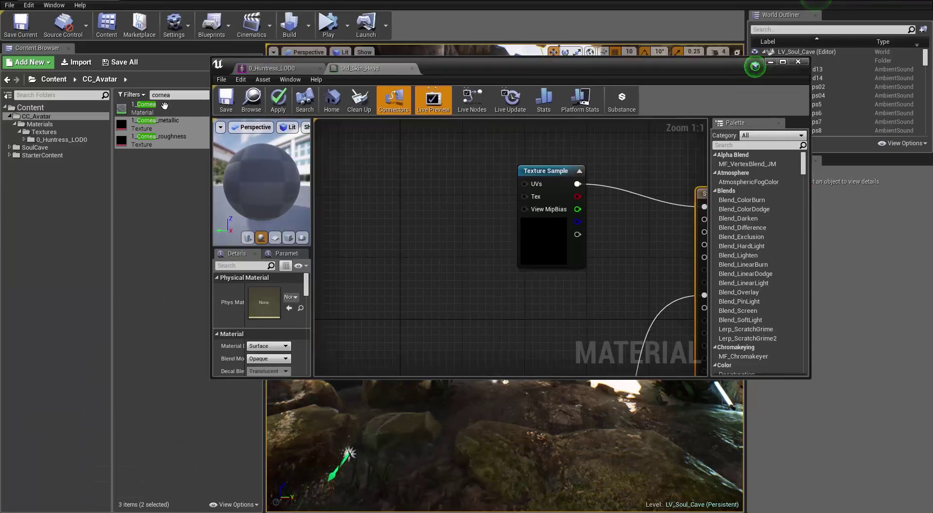
{"action": "left_click", "coordinate": [184, 95]}
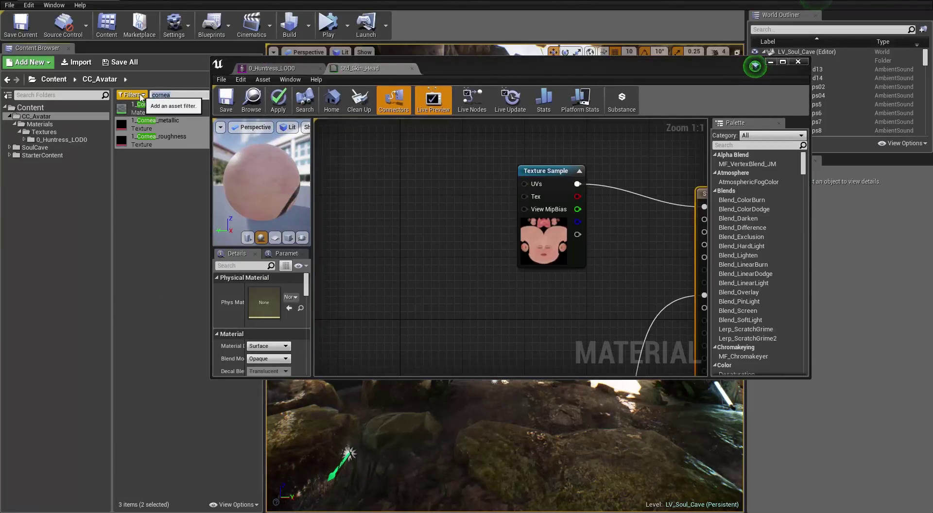
{"action": "type", "text": "skin_head"}
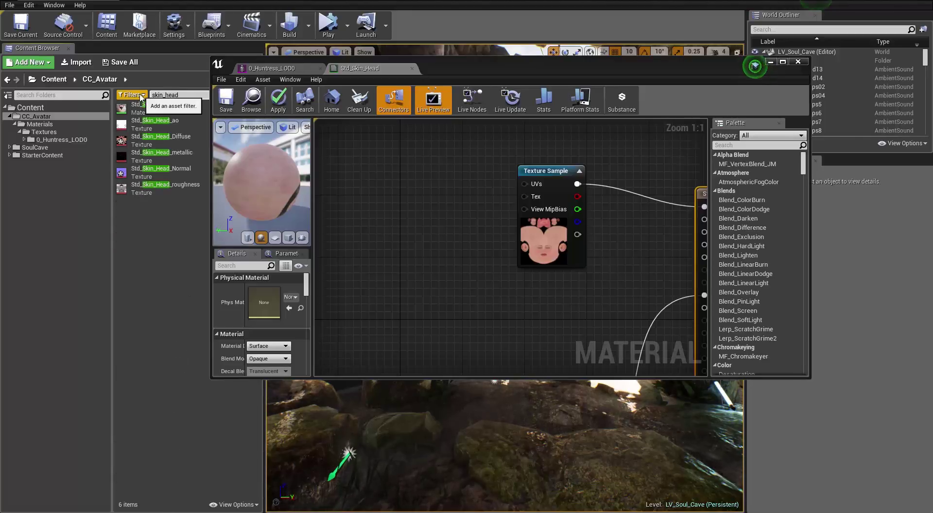
Add the Std_Skin_Head ao, metallic and roughness textures to an empty area of the Std_Skin_Head material graph.
{"action": "left_click", "coordinate": [169, 120]}
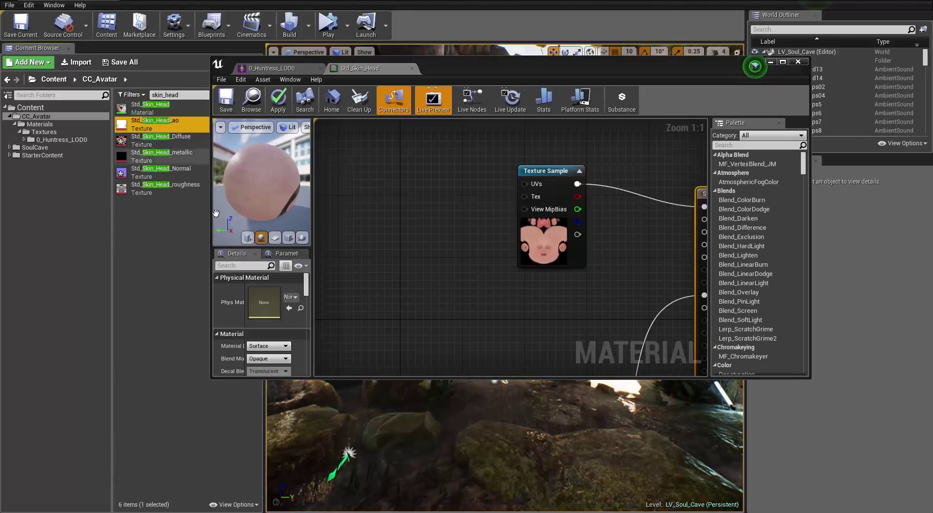
{"action": "left_click", "coordinate": [169, 157], "text": "ctrl"}
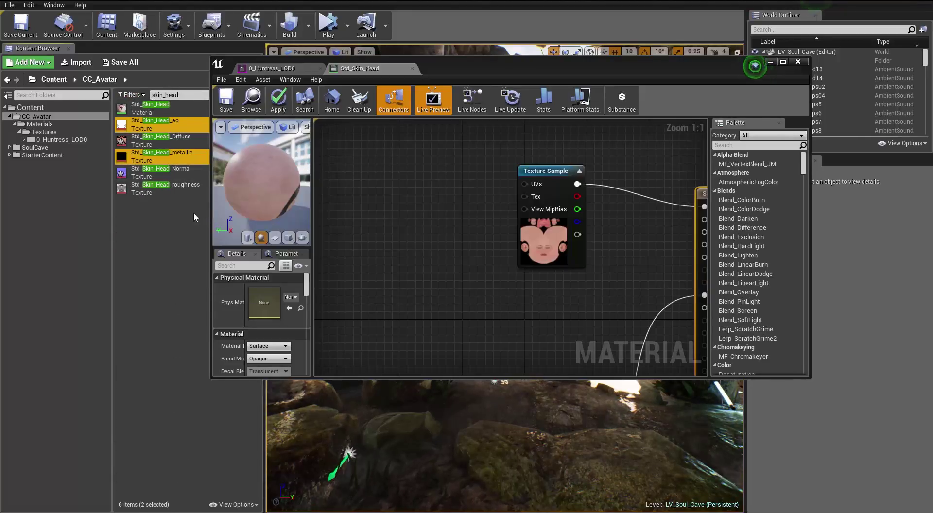
{"action": "left_click", "coordinate": [177, 189], "text": "ctrl"}
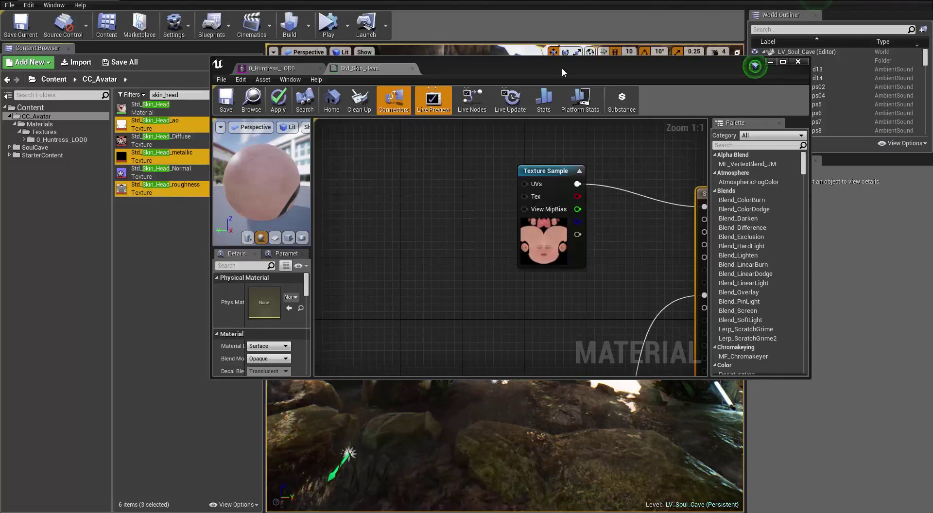
{"action": "right_click_drag", "start_coordinate": [640, 173], "coordinate": [546, 128]}
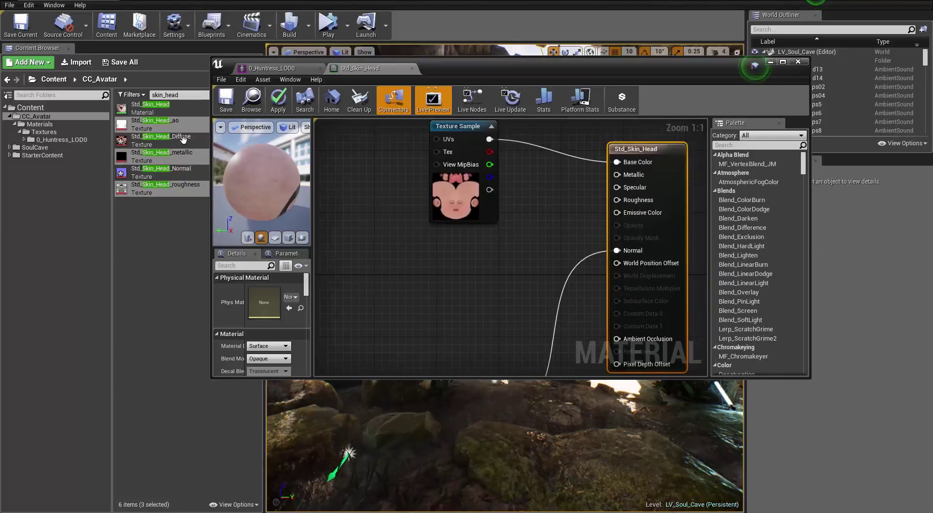
{"action": "left_click_drag", "start_coordinate": [143, 127], "coordinate": [457, 267]}
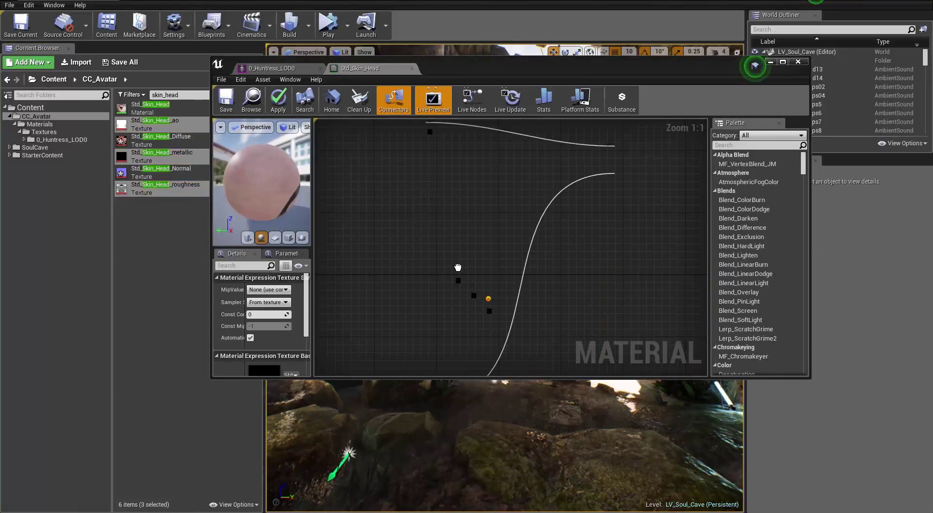
Spread out the Std_Skin_Head texture samples and connect metallic, roughness and ao to the Metallic, Roughness and Ambient Occlusion inputs.
{"action": "double_click", "coordinate": [612, 65]}
{"action": "left_click_drag", "start_coordinate": [337, 202], "coordinate": [215, 154]}
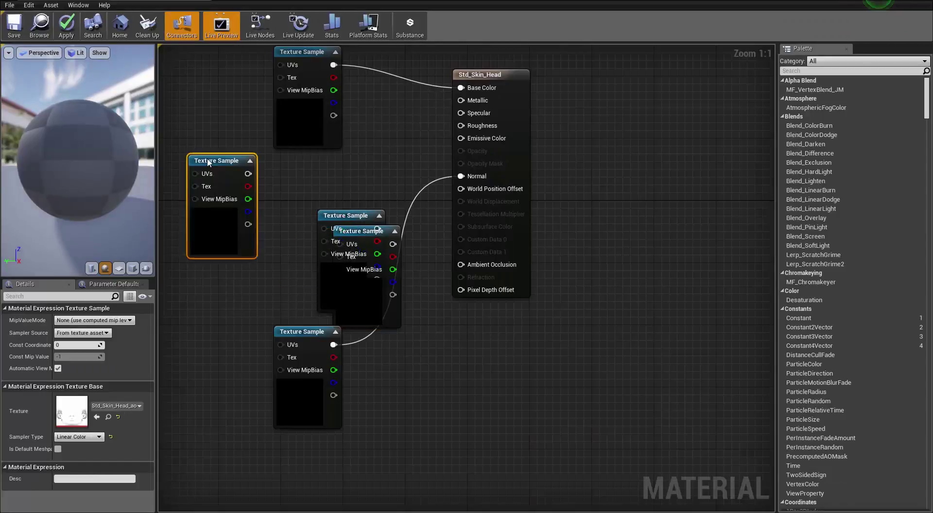
{"action": "left_click_drag", "start_coordinate": [302, 337], "coordinate": [403, 391]}
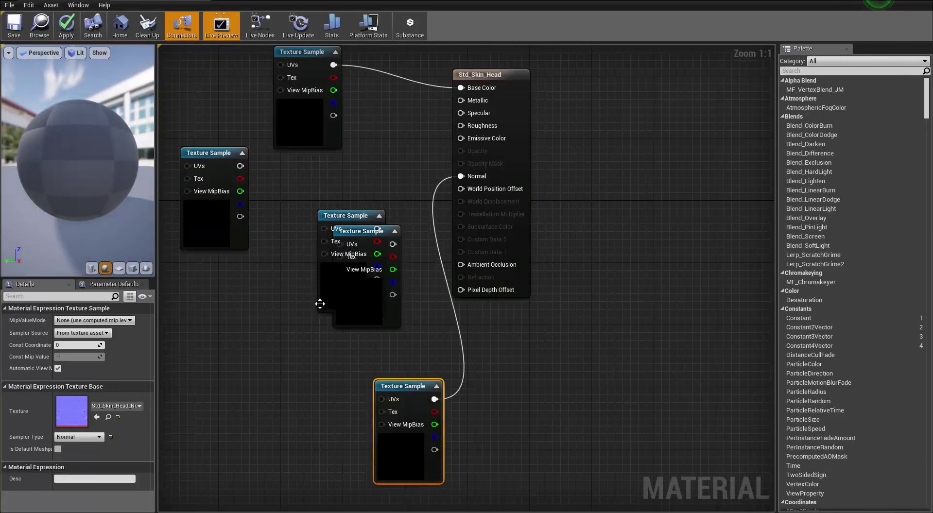
{"action": "left_click_drag", "start_coordinate": [357, 230], "coordinate": [461, 126]}
{"action": "left_click_drag", "start_coordinate": [338, 215], "coordinate": [461, 100]}
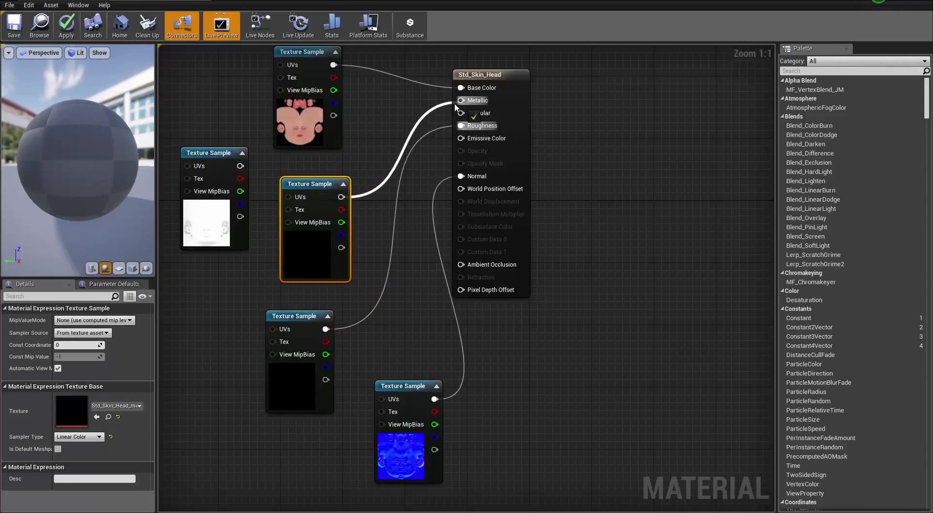
{"action": "left_click", "coordinate": [199, 166]}
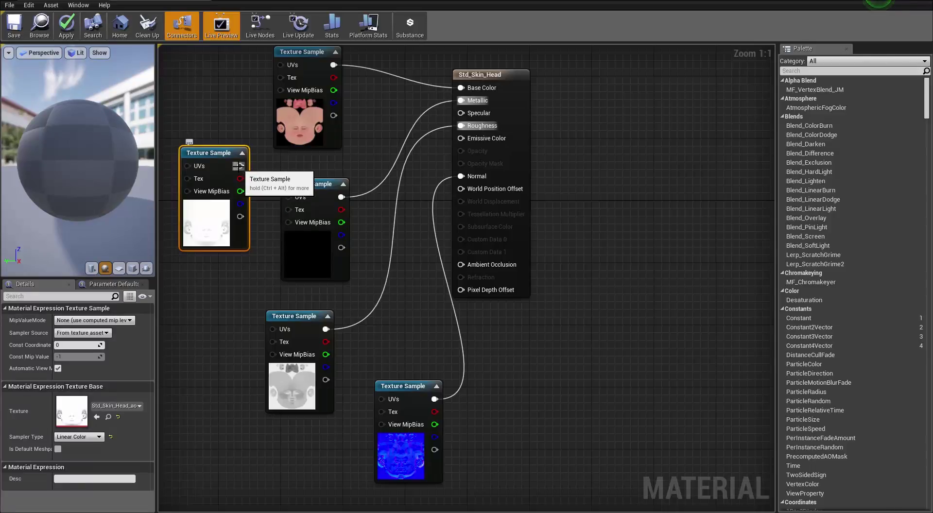
{"action": "left_click_drag", "start_coordinate": [238, 166], "coordinate": [461, 264]}
Arrange the head texture samples beside the result node in the order diffuse, metallic, roughness, normal and ao.
{"action": "left_click_drag", "start_coordinate": [195, 156], "coordinate": [279, 437]}
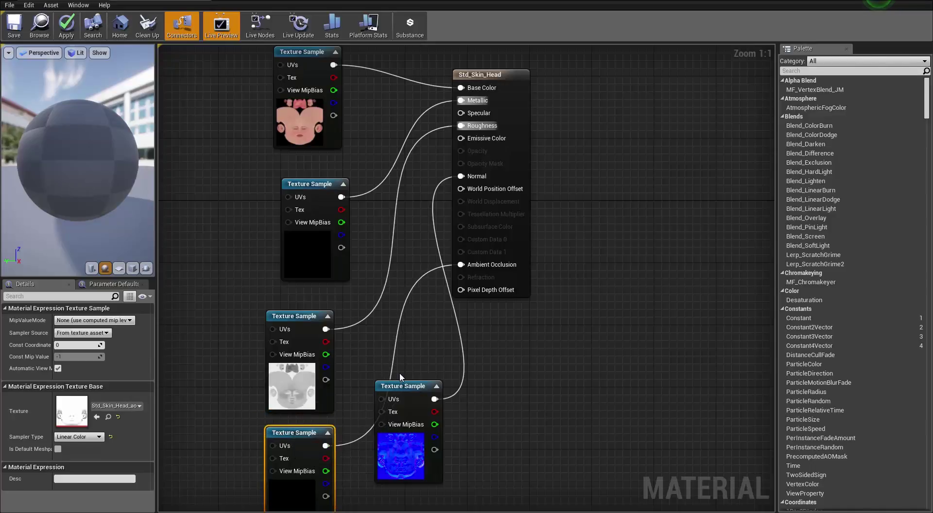
{"action": "left_click_drag", "start_coordinate": [409, 386], "coordinate": [235, 253]}
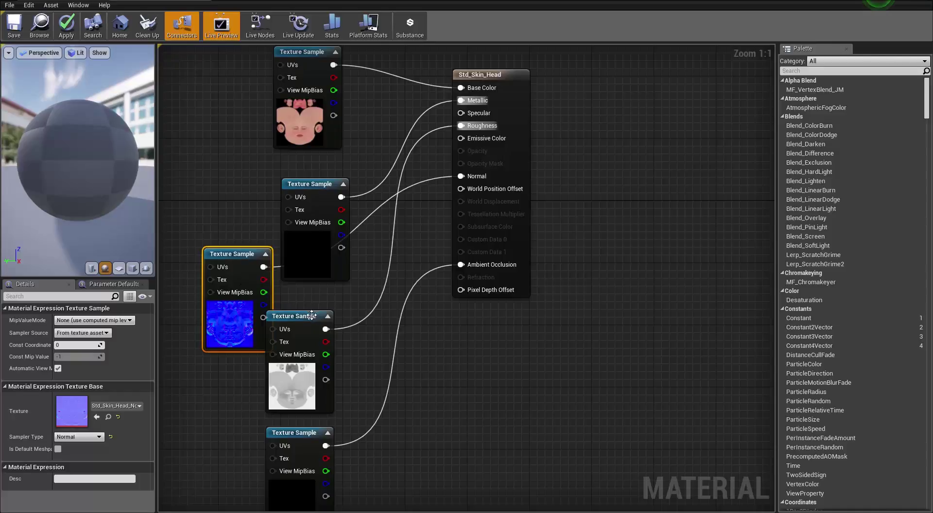
{"action": "left_click_drag", "start_coordinate": [291, 316], "coordinate": [193, 146]}
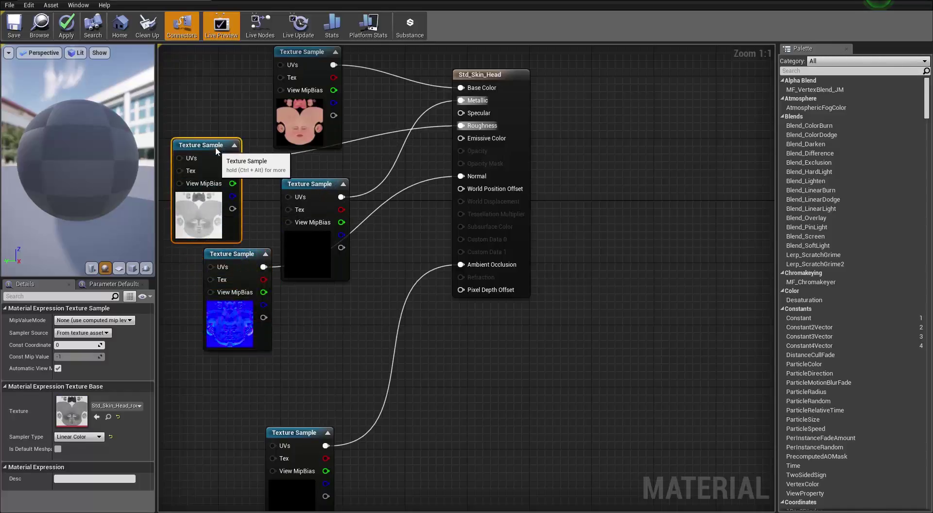
{"action": "left_click_drag", "start_coordinate": [308, 188], "coordinate": [205, 53]}
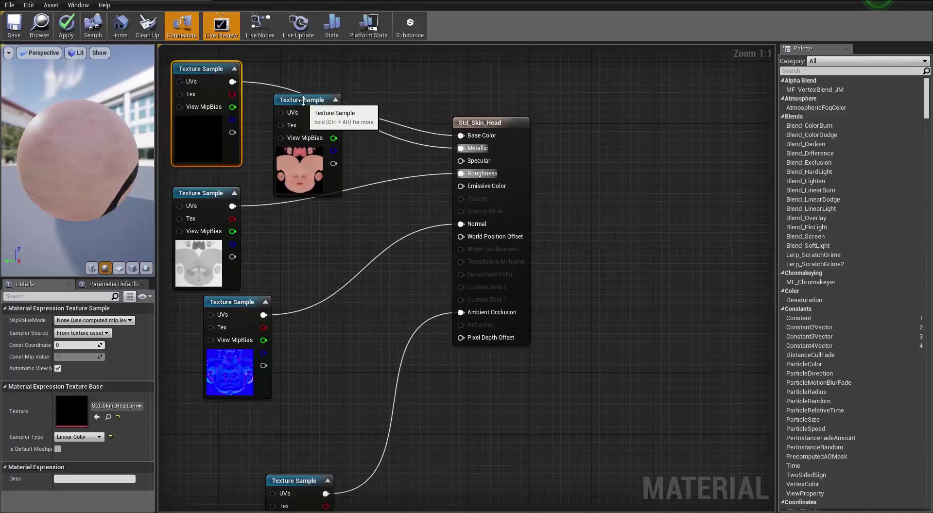
{"action": "left_click_drag", "start_coordinate": [304, 89], "coordinate": [262, 174]}
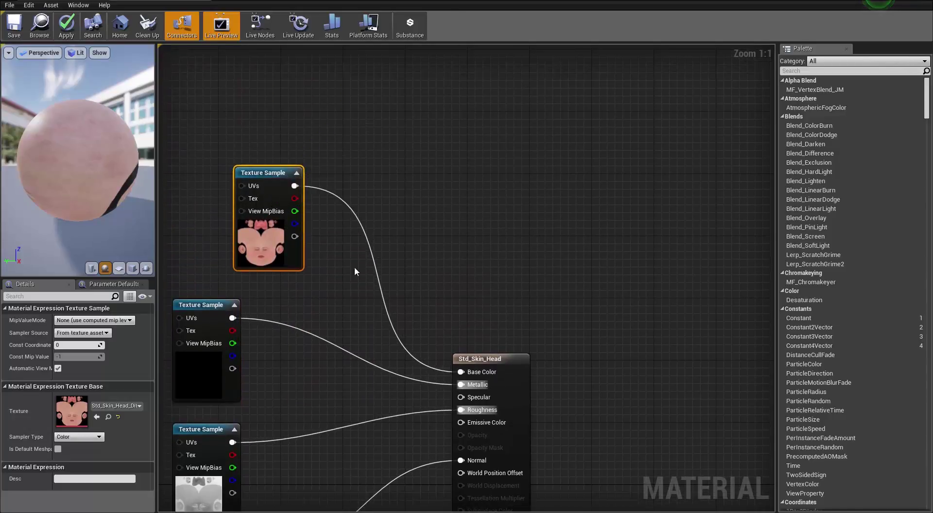
{"action": "right_click_drag", "start_coordinate": [457, 502], "coordinate": [486, 364]}
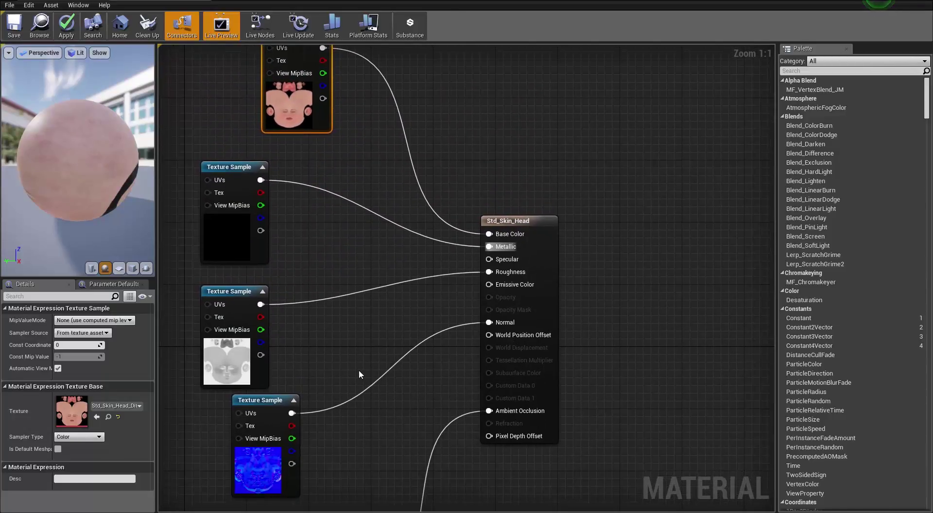
{"action": "right_click_drag", "start_coordinate": [359, 374], "coordinate": [374, 234]}
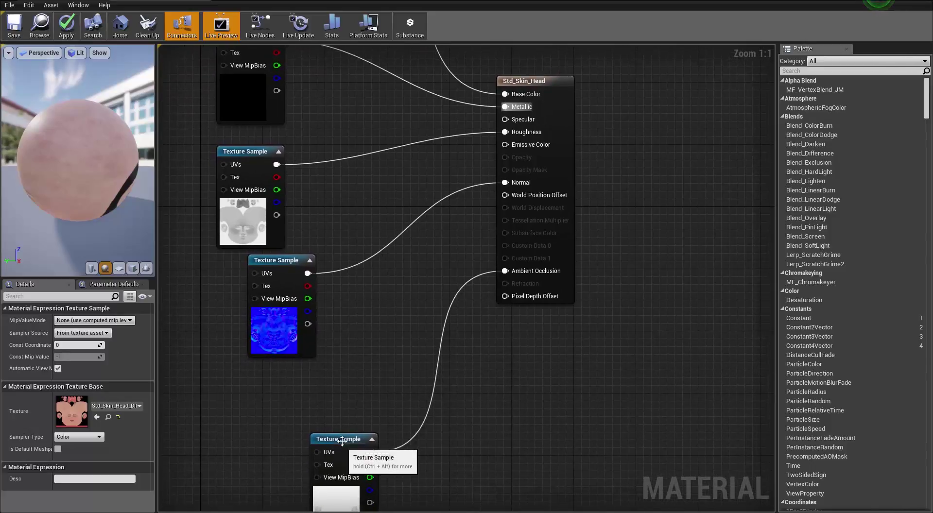
{"action": "left_click_drag", "start_coordinate": [342, 441], "coordinate": [320, 391]}
{"action": "right_click_drag", "start_coordinate": [425, 258], "coordinate": [446, 371]}
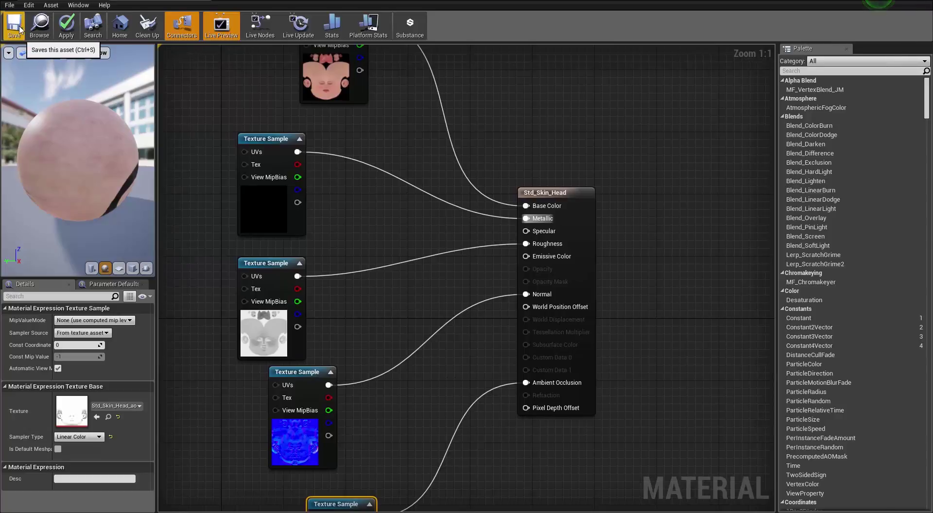
Check the Std_Skin_Head material on the preview sphere, save it and return to the huntress mesh.
{"action": "left_click_drag", "start_coordinate": [124, 202], "coordinate": [67, 177]}
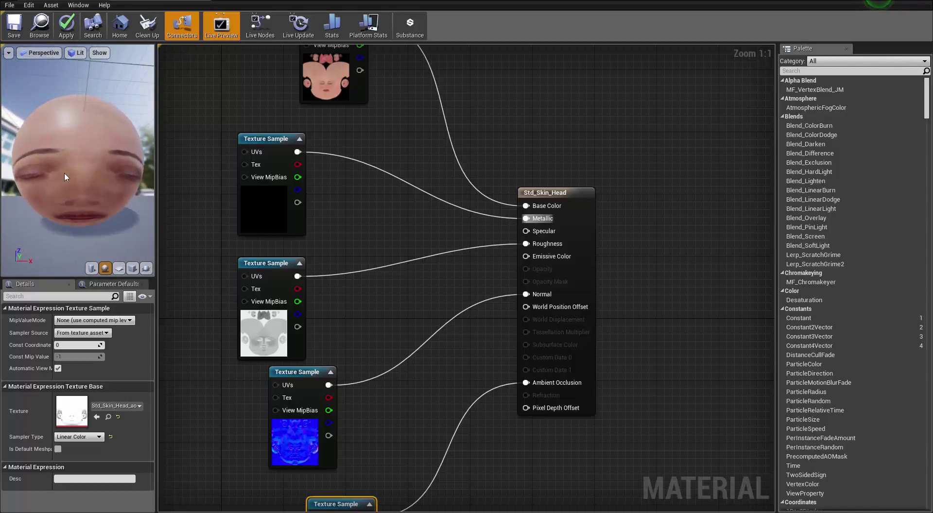
{"action": "left_click", "coordinate": [13, 34]}
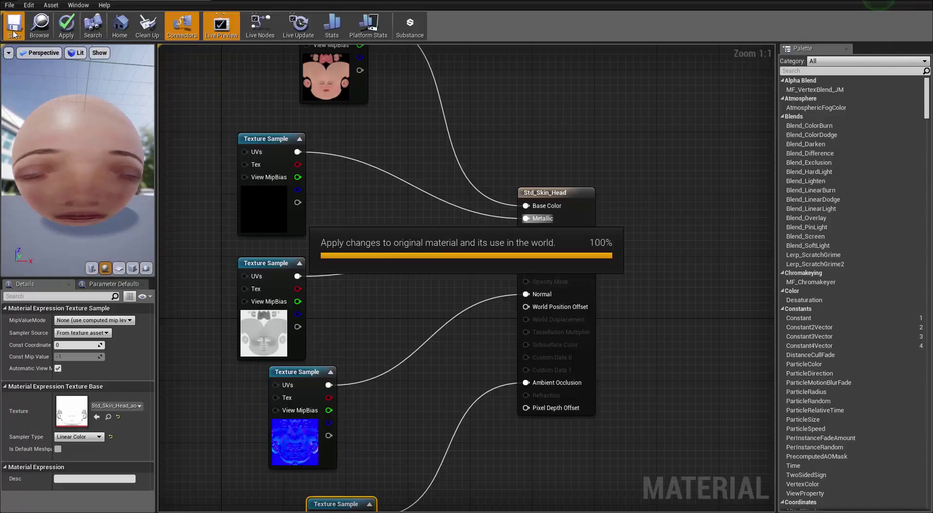
{"action": "left_click", "coordinate": [201, 1]}
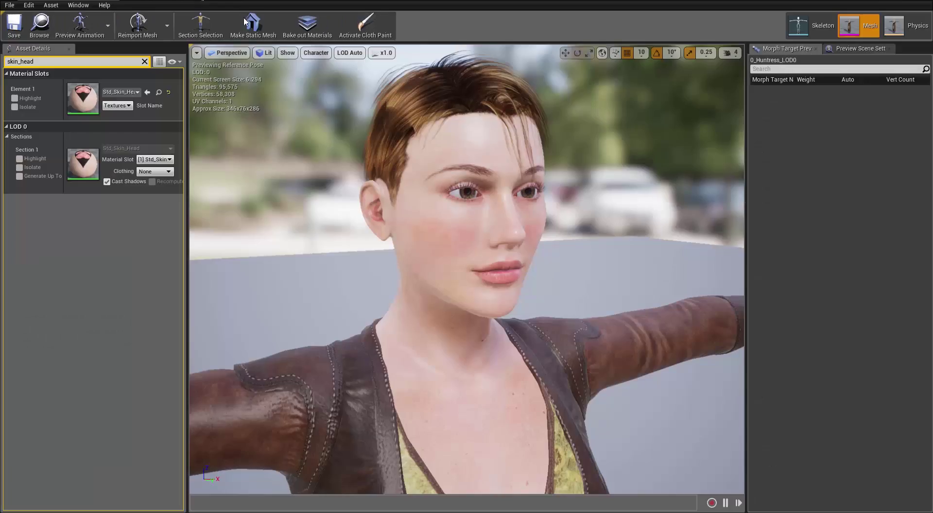
Uncover the Content Browser behind the mesh editor and search the CC_Avatar folder for skin_body.
{"action": "left_click", "coordinate": [906, 1]}
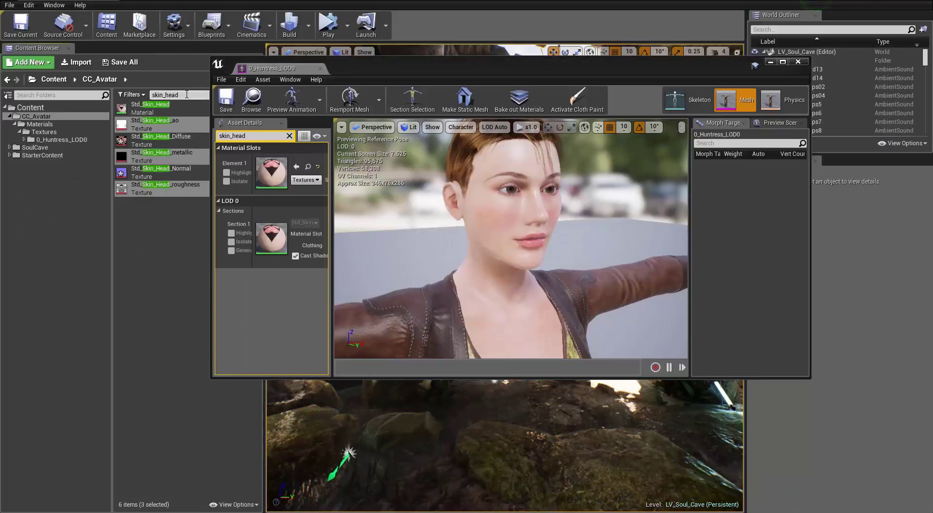
{"action": "key", "text": "BackSpace"}
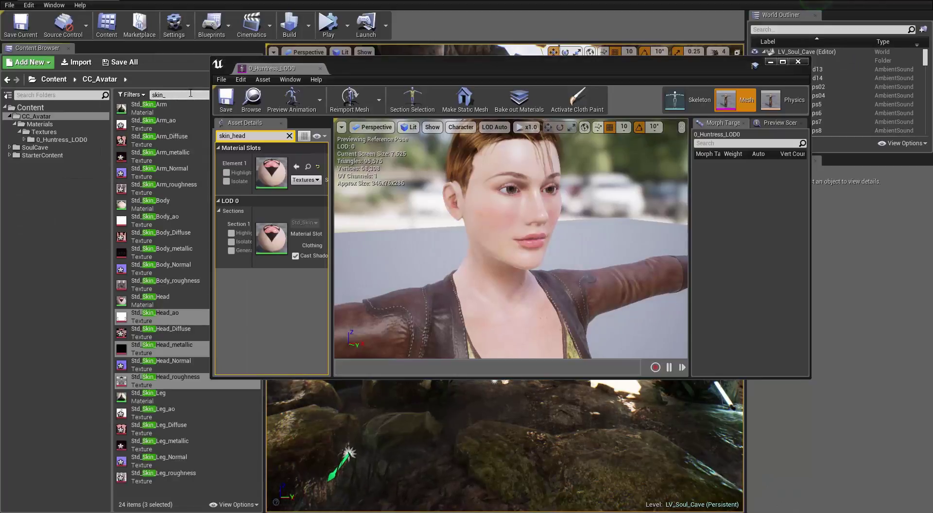
{"action": "type", "text": "body"}
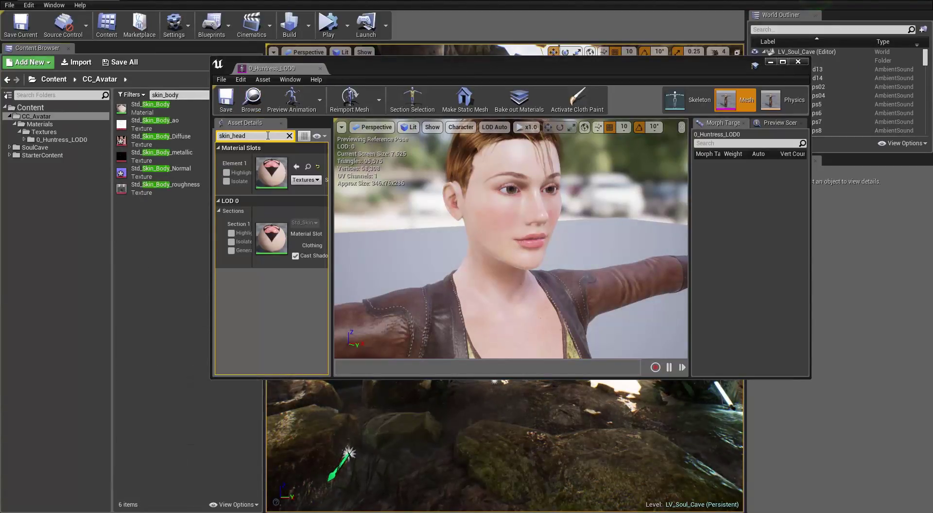
Find the skin_body slot in the mesh's asset details and open the Std_Skin_Body material.
{"action": "left_click", "coordinate": [268, 136]}
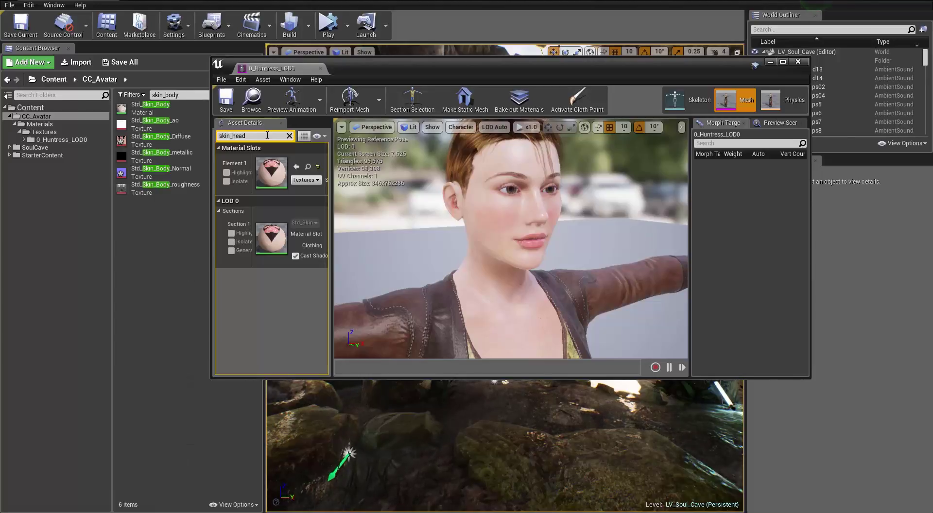
{"action": "key", "text": "BackSpace"}
{"action": "key", "text": "BackSpace"}
{"action": "type", "text": "body"}
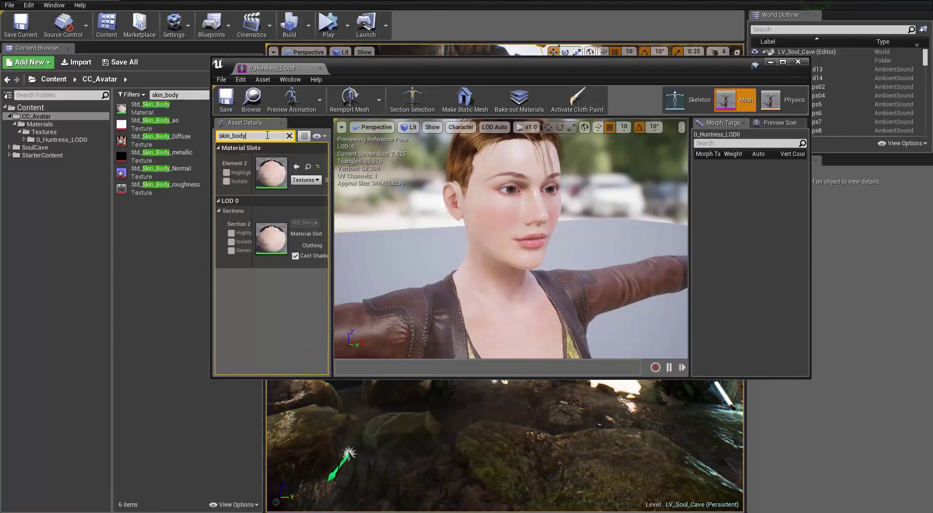
{"action": "double_click", "coordinate": [277, 162]}
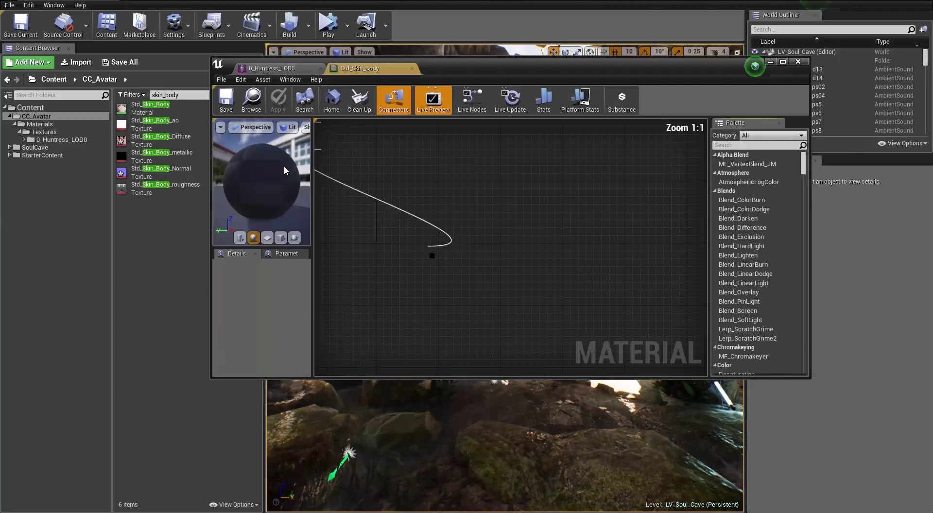
Add the Std_Skin_Body ao, metallic and roughness textures to the Std_Skin_Body material graph.
{"action": "left_click", "coordinate": [160, 124]}
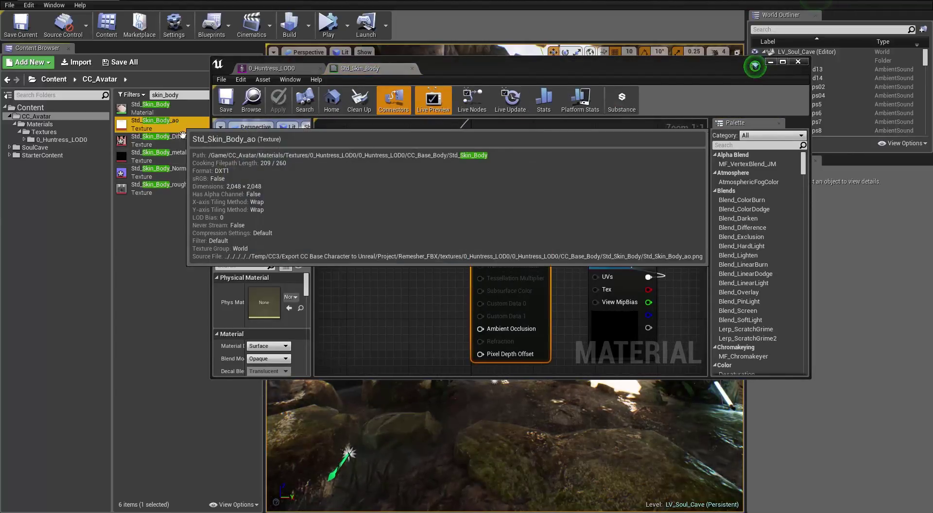
{"action": "left_click", "coordinate": [170, 155], "text": "ctrl"}
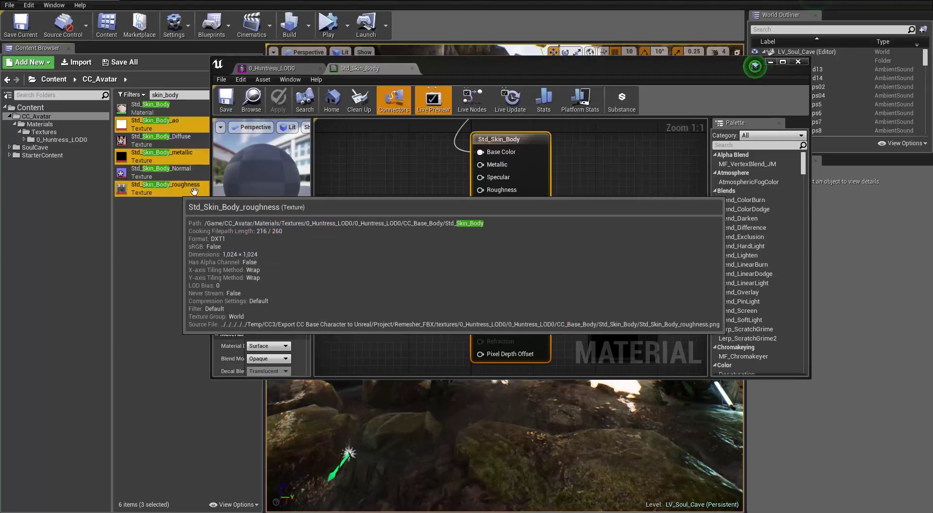
{"action": "left_click", "coordinate": [156, 188], "text": "ctrl"}
{"action": "left_click_drag", "start_coordinate": [144, 127], "coordinate": [385, 200]}
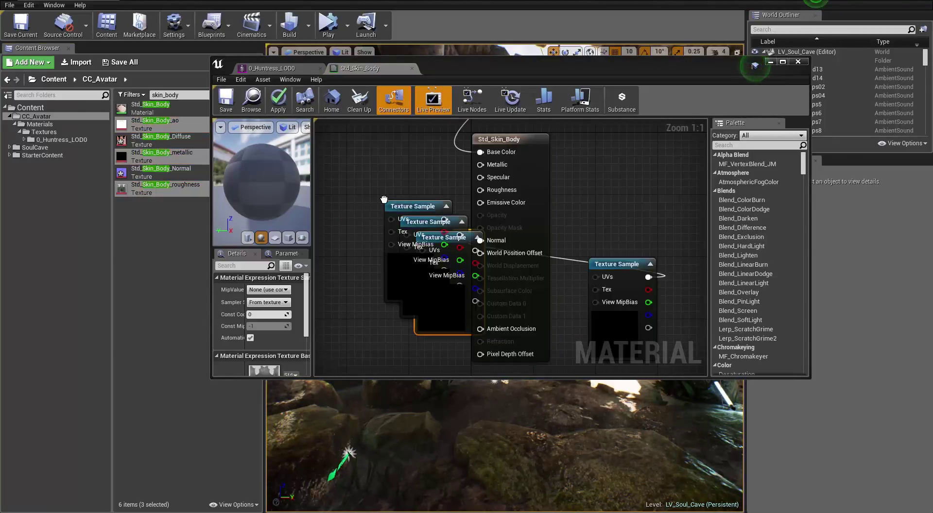
Separate the body texture samples and connect roughness, ao and metallic to the Roughness, Ambient Occlusion and Metallic inputs.
{"action": "double_click", "coordinate": [611, 61]}
{"action": "right_click_drag", "start_coordinate": [557, 122], "coordinate": [631, 205]}
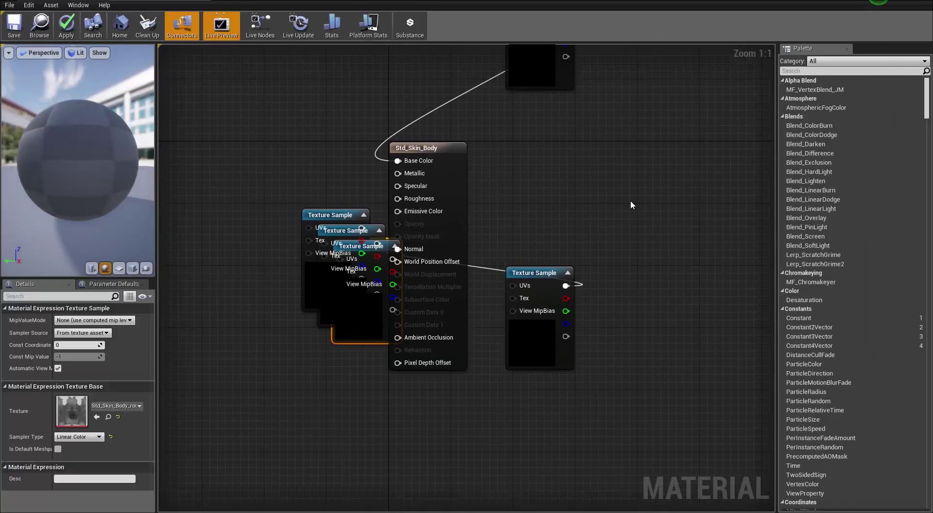
{"action": "left_click_drag", "start_coordinate": [533, 277], "coordinate": [284, 185]}
{"action": "left_click_drag", "start_coordinate": [415, 244], "coordinate": [462, 271]}
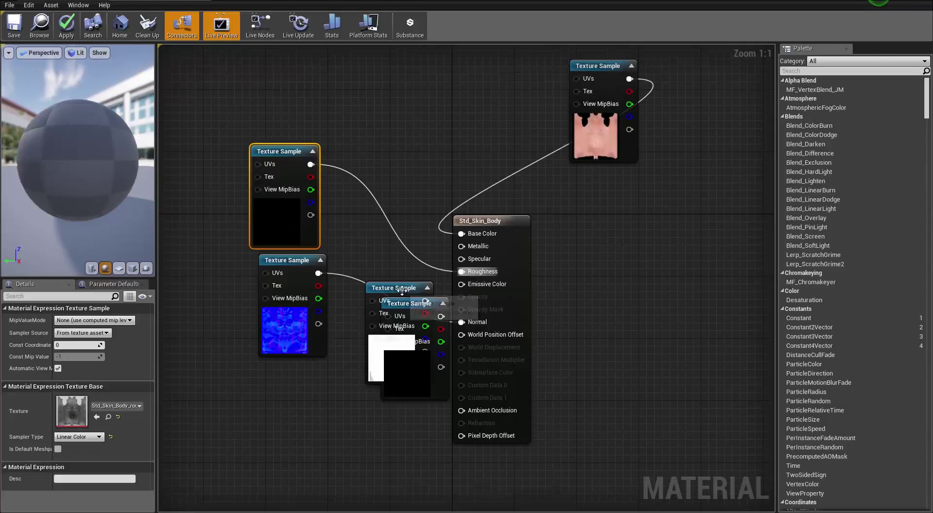
{"action": "left_click_drag", "start_coordinate": [404, 291], "coordinate": [371, 420]}
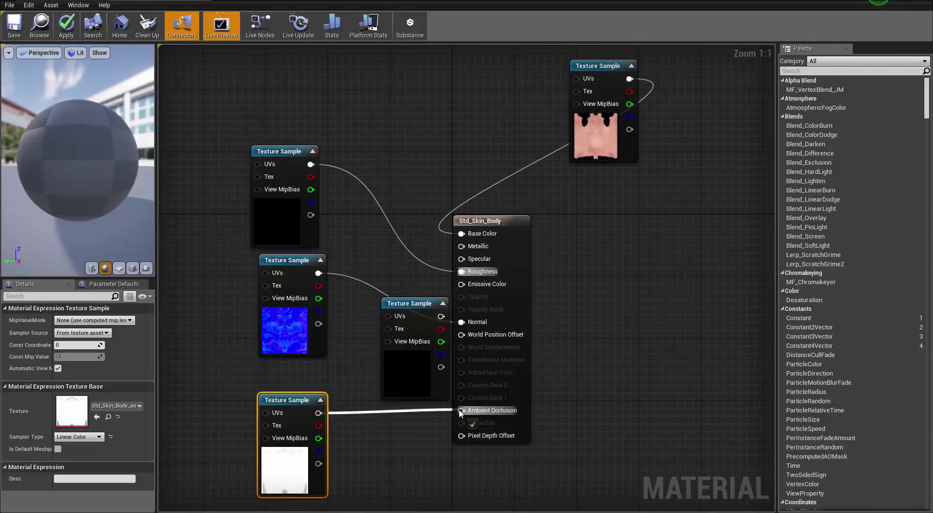
{"action": "left_click_drag", "start_coordinate": [461, 413], "coordinate": [462, 411]}
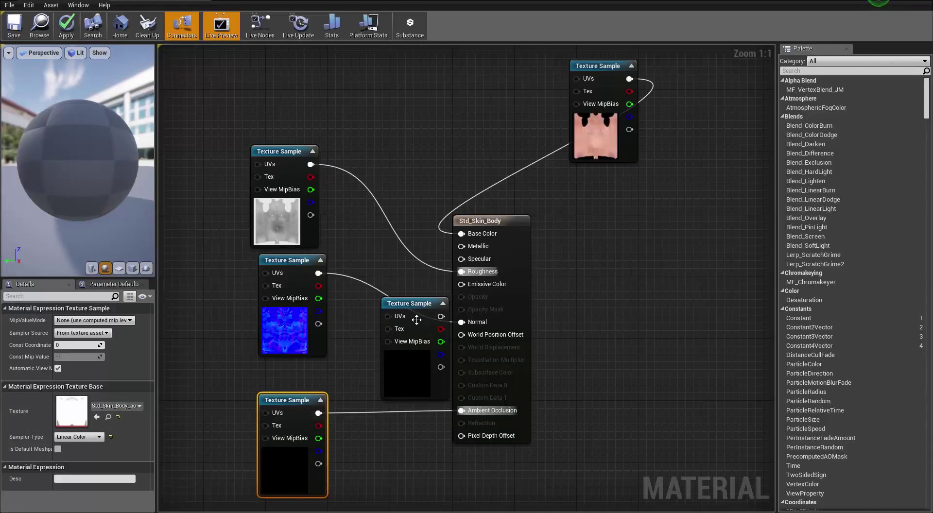
{"action": "left_click_drag", "start_coordinate": [416, 304], "coordinate": [461, 268]}
Line up the body diffuse, normal and ao texture samples in one column with the metallic and roughness samples.
{"action": "left_click_drag", "start_coordinate": [591, 88], "coordinate": [270, 125]}
{"action": "right_click_drag", "start_coordinate": [502, 319], "coordinate": [497, 149]}
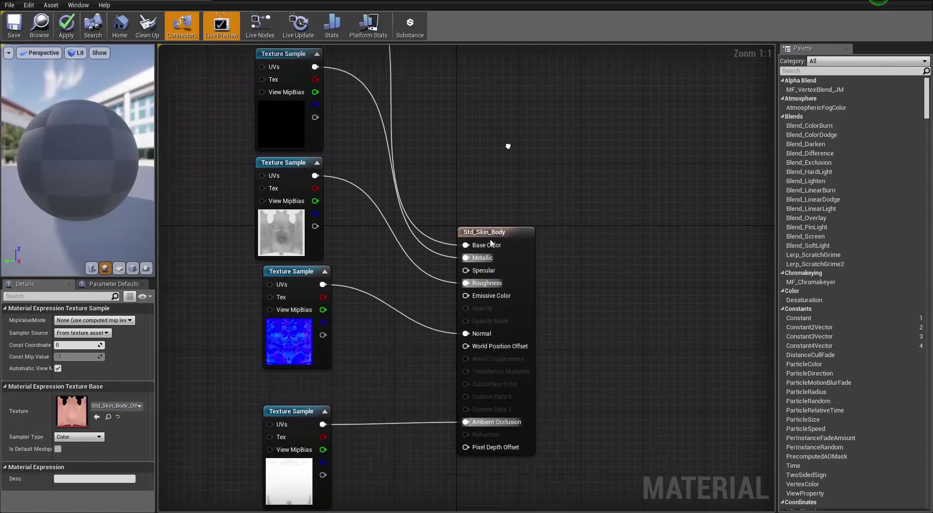
{"action": "left_click_drag", "start_coordinate": [287, 274], "coordinate": [279, 274]}
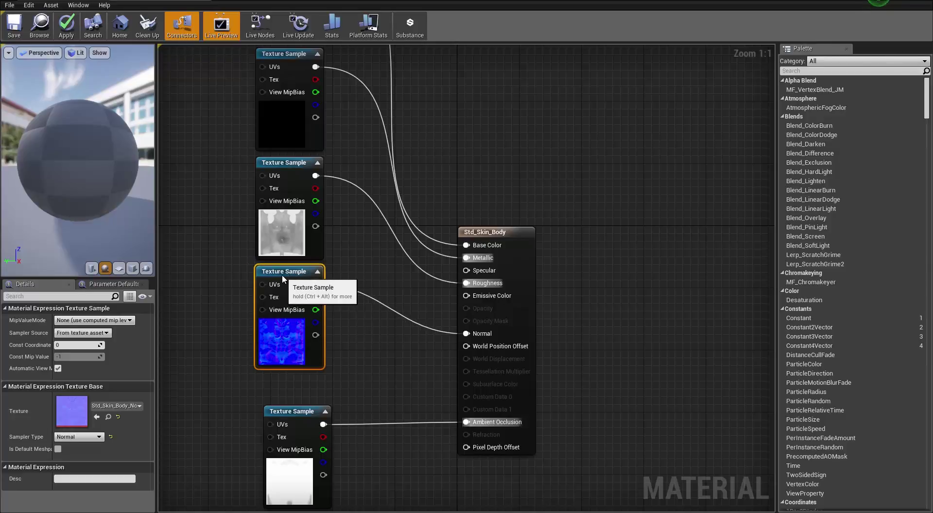
{"action": "left_click_drag", "start_coordinate": [293, 415], "coordinate": [286, 385]}
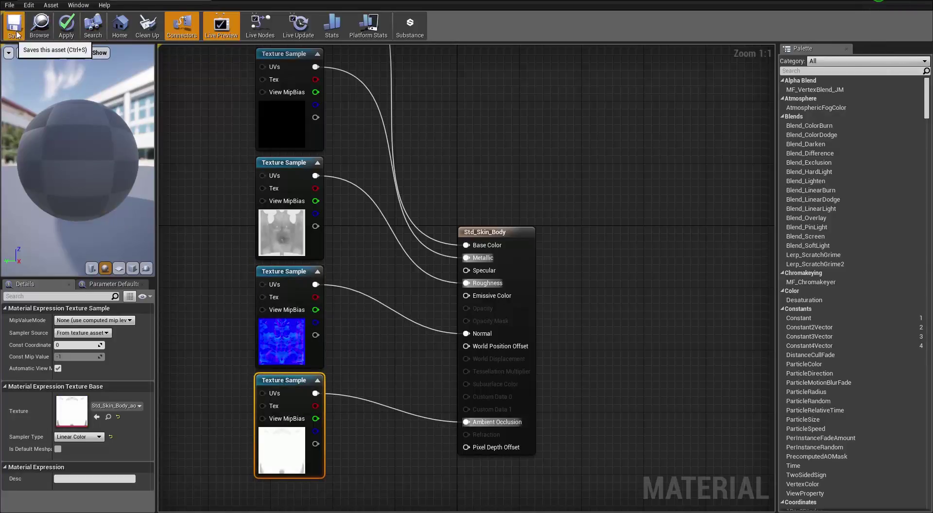
Save the Std_Skin_Body material and inspect the huntress mesh from a distance and around the upper body.
{"action": "key", "text": "ctrl+s"}
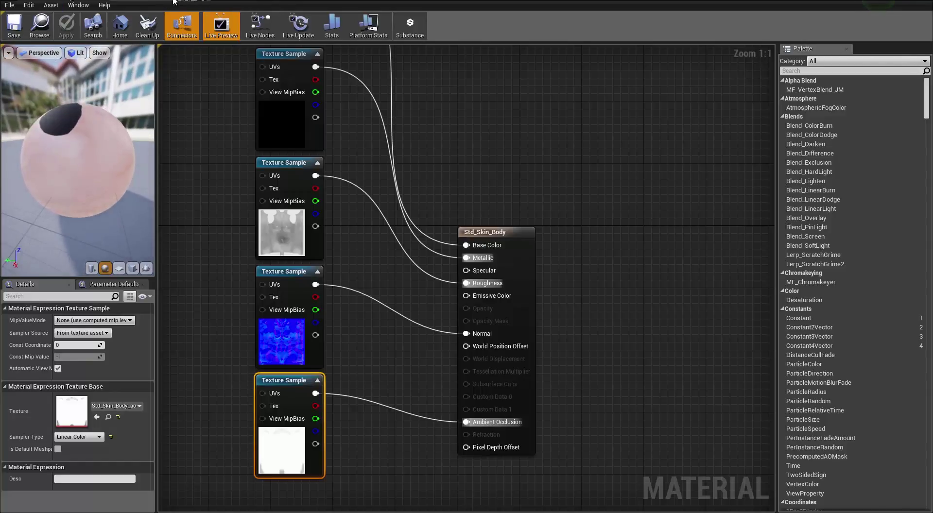
{"action": "left_click", "coordinate": [202, 1]}
{"action": "scroll", "coordinate": [439, 204], "scroll_direction": "down", "scroll_amount": 5}
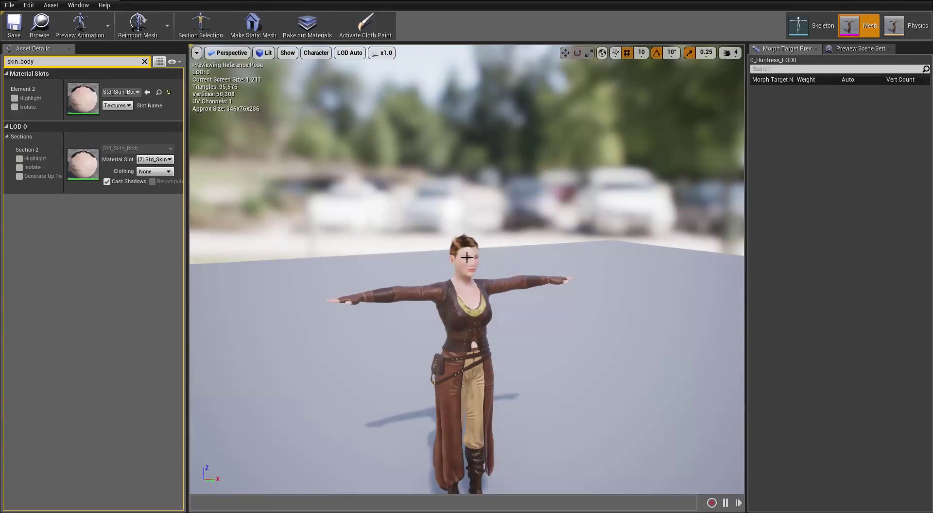
{"action": "scroll", "coordinate": [487, 292], "scroll_direction": "up", "scroll_amount": 3}
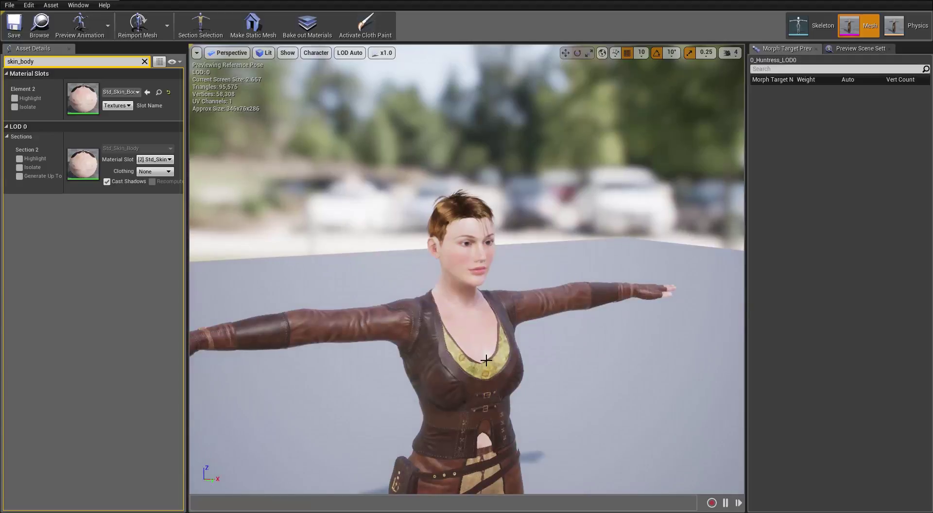
{"action": "right_click_drag", "start_coordinate": [486, 360], "coordinate": [488, 363]}
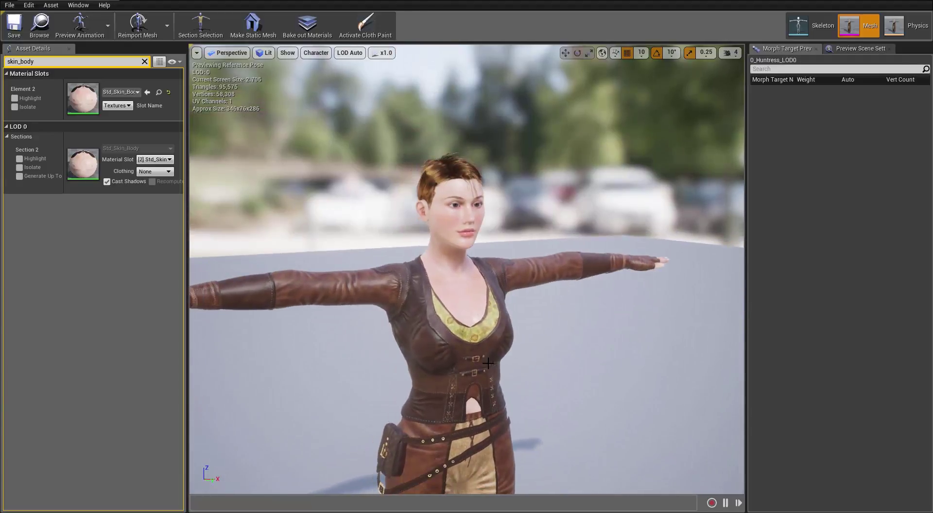